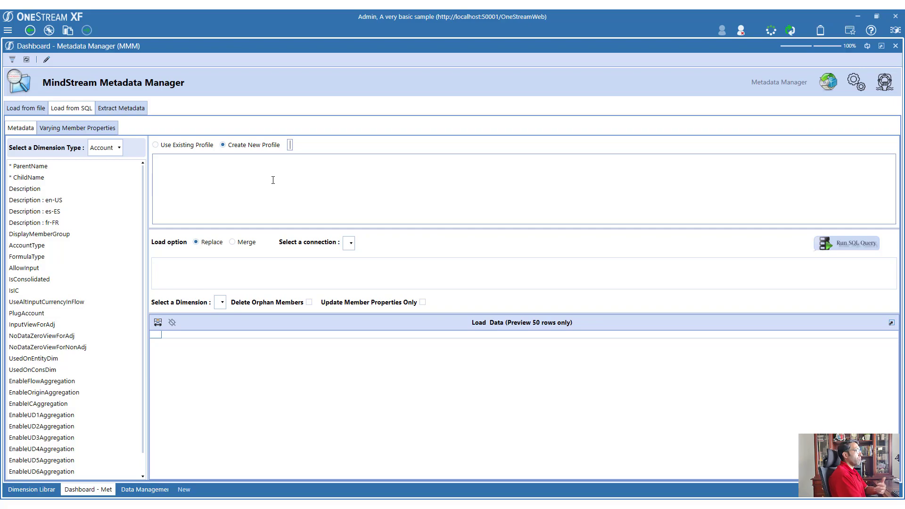
# Step: Set the SQL load connection to AdventureWorksDW for the new Account profile
pyautogui.click(273, 181)
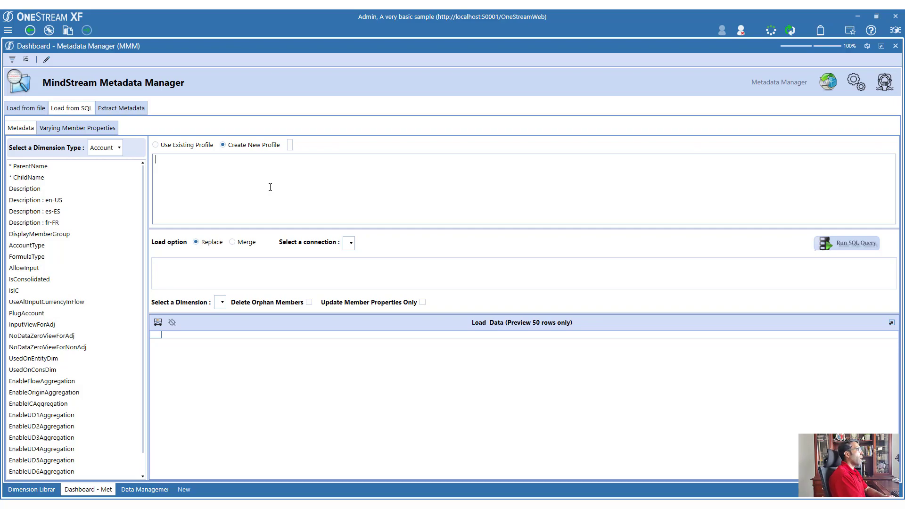
pyautogui.click(349, 243)
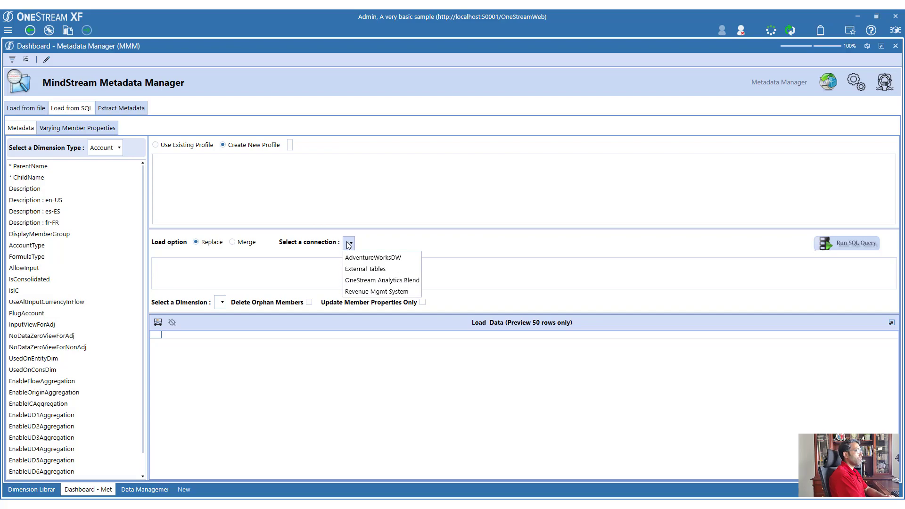
pyautogui.click(363, 257)
pyautogui.click(290, 186)
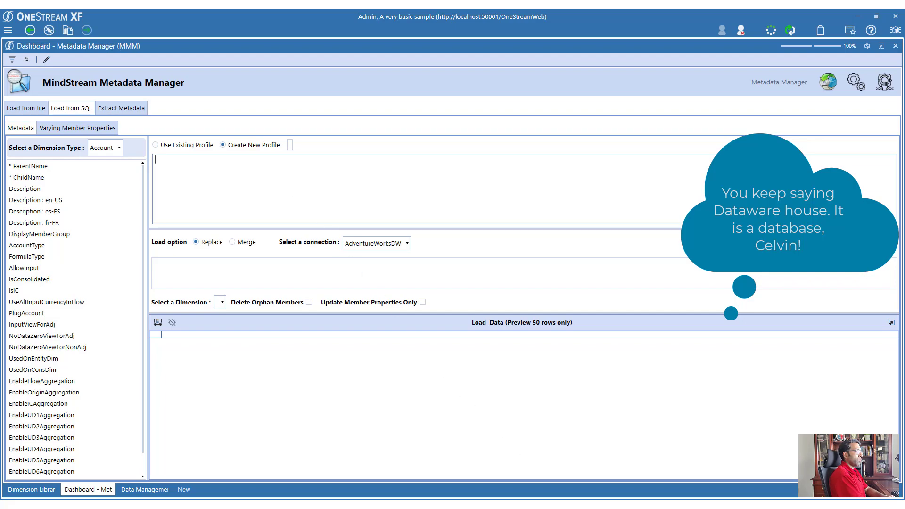
# Step: Switch to SQL Server Management Studio and examine the dimension tables in the AdventureWorksDW database
pyautogui.hotkey('alt', 'Tab')
pyautogui.scroll(15, 137, 283)
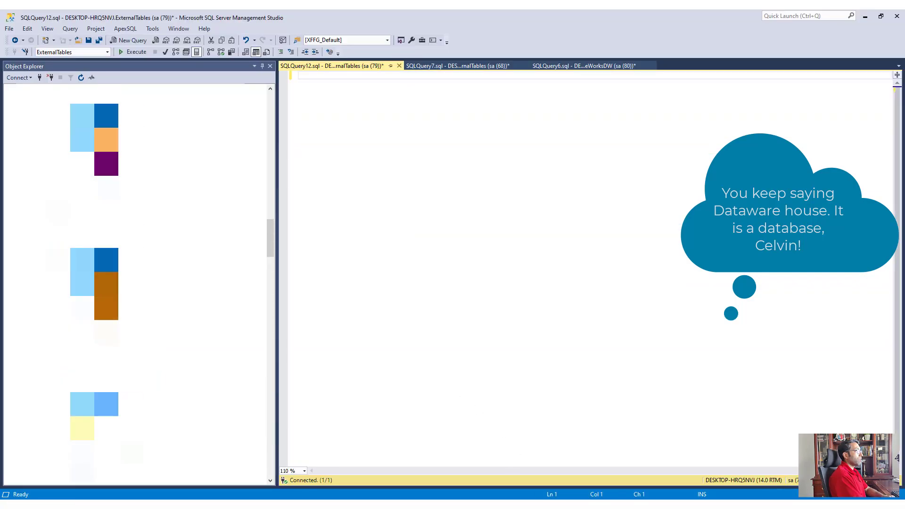
pyautogui.scroll(5, 137, 283)
pyautogui.click(19, 88)
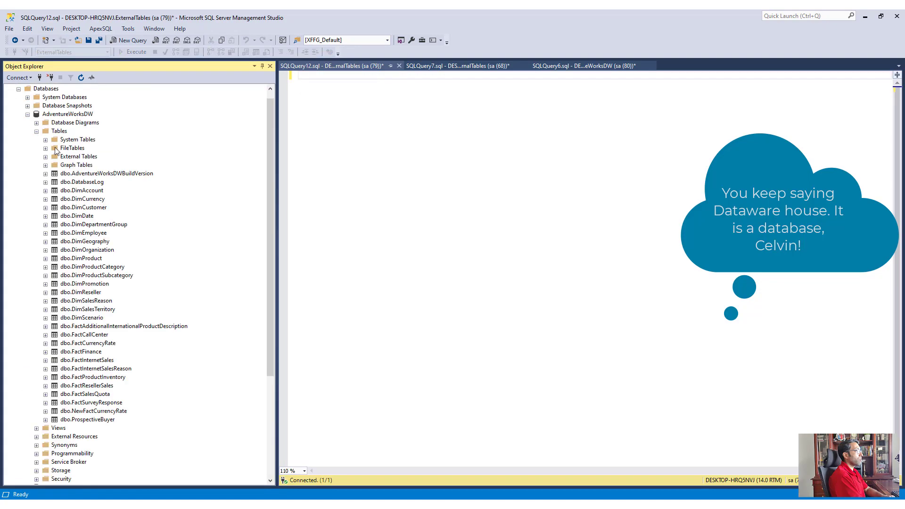
pyautogui.click(75, 165)
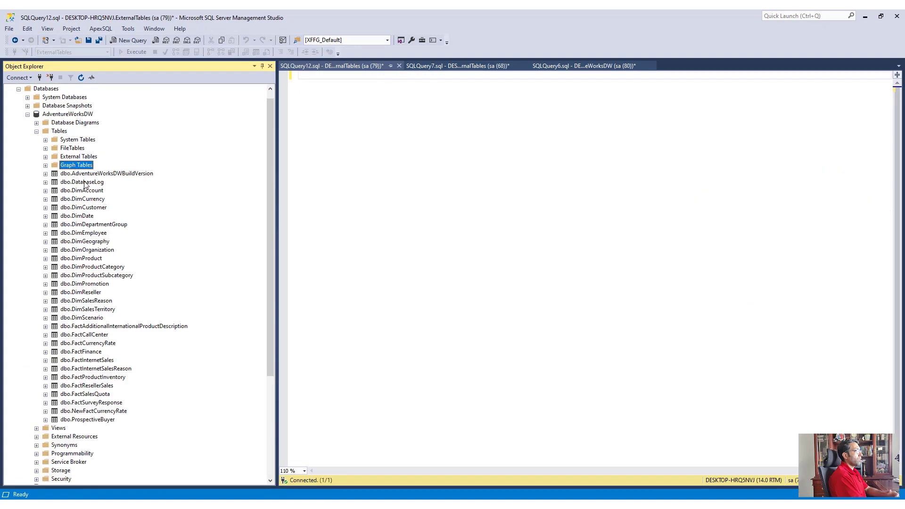
pyautogui.click(87, 259)
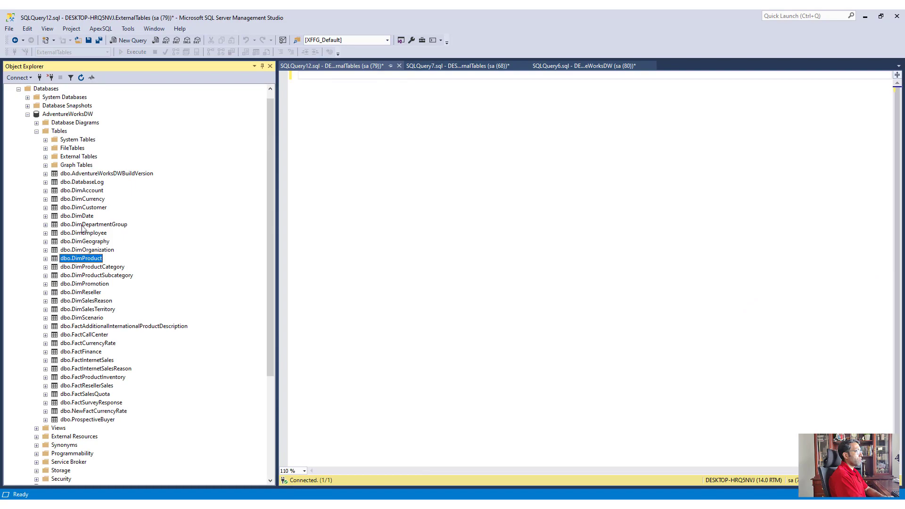
pyautogui.click(79, 209)
pyautogui.click(86, 259)
# Step: Expand the dbo.DimAccount table and examine its columns
pyautogui.click(94, 191)
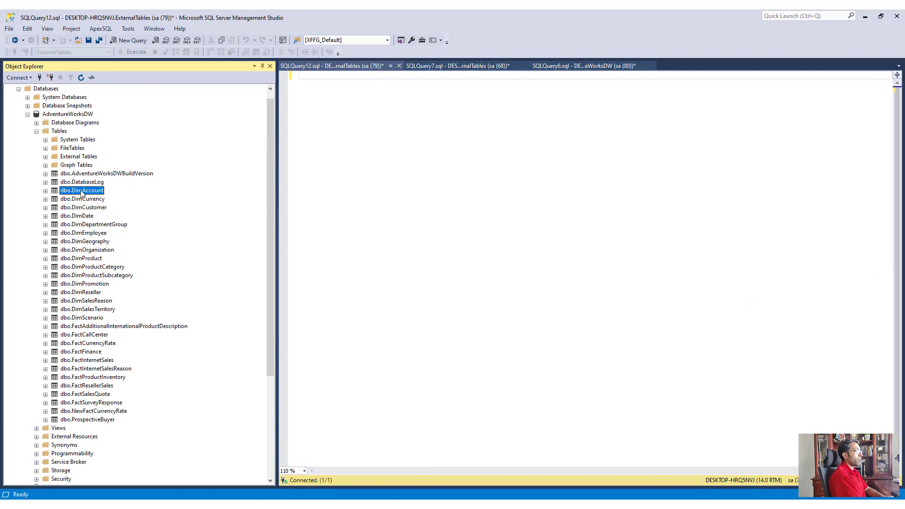
pyautogui.click(45, 191)
pyautogui.click(55, 200)
pyautogui.click(88, 283)
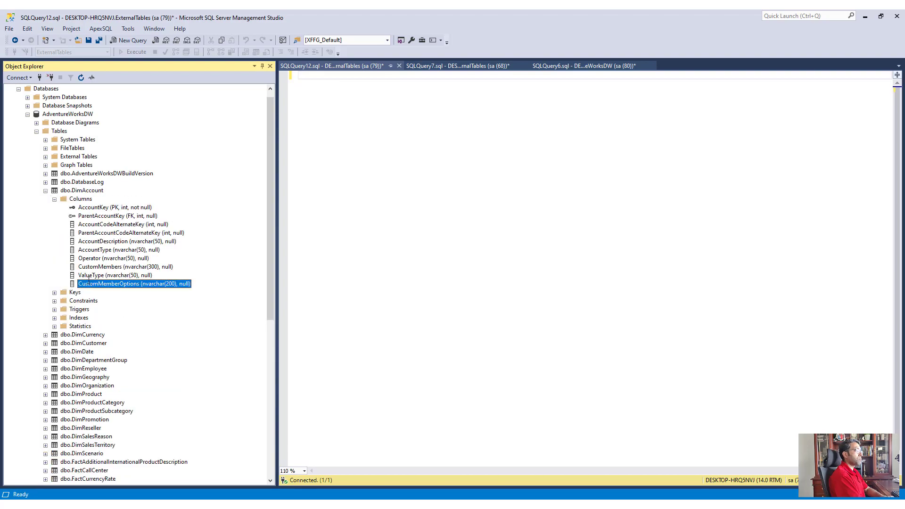
# Step: Switch back to OneStream, name the new profile AccountSQL and choose Measures as its dimension
pyautogui.hotkey('alt', 'Tab')
pyautogui.click(290, 146)
pyautogui.write('AccountSQL')
pyautogui.click(299, 165)
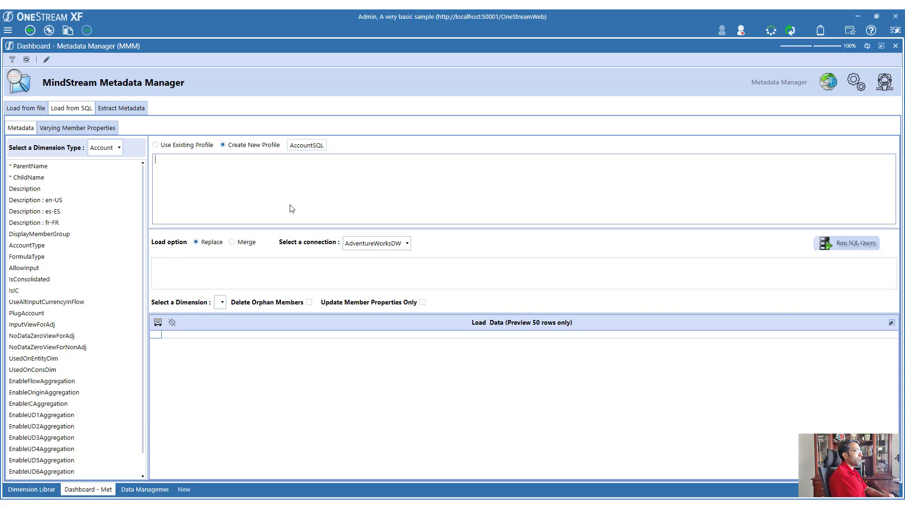
pyautogui.click(222, 302)
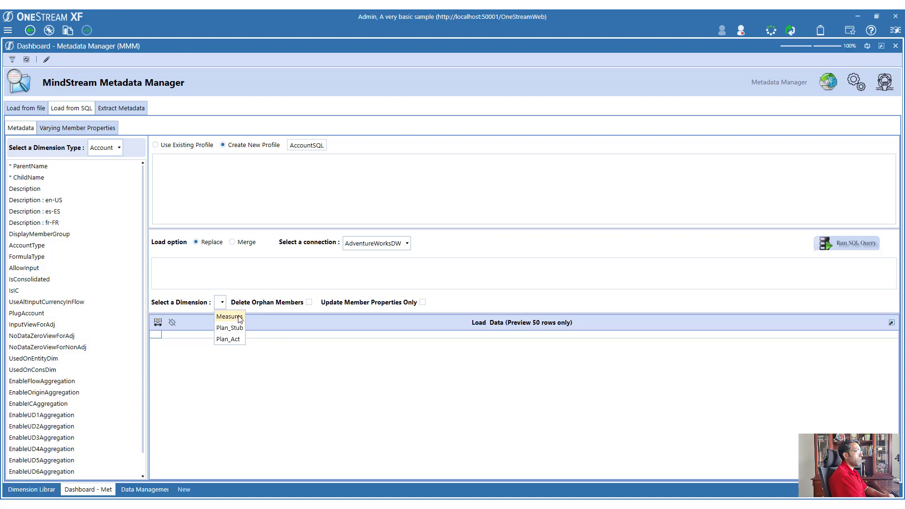
pyautogui.click(231, 318)
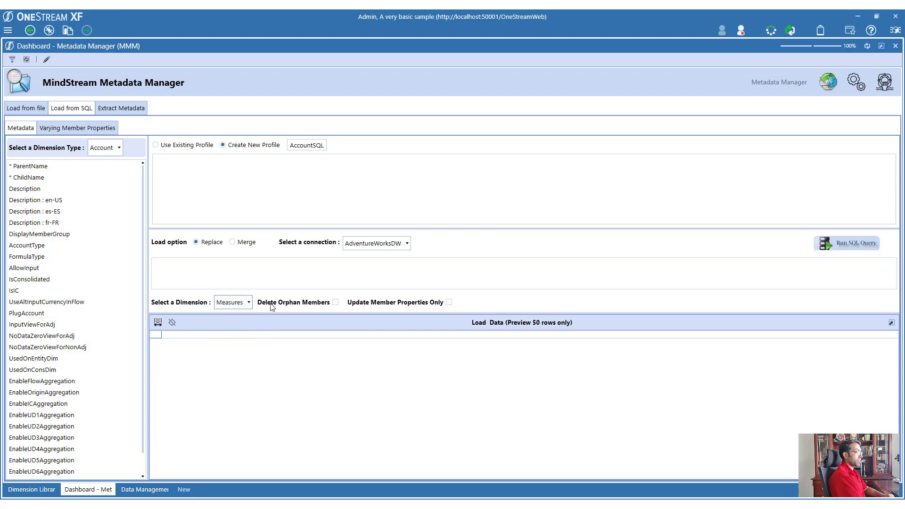
# Step: Open the Measures account dimension in the Dimension Library and collapse its hierarchy branches to review the existing top-level members
pyautogui.click(32, 489)
pyautogui.click(63, 111)
pyautogui.click(47, 122)
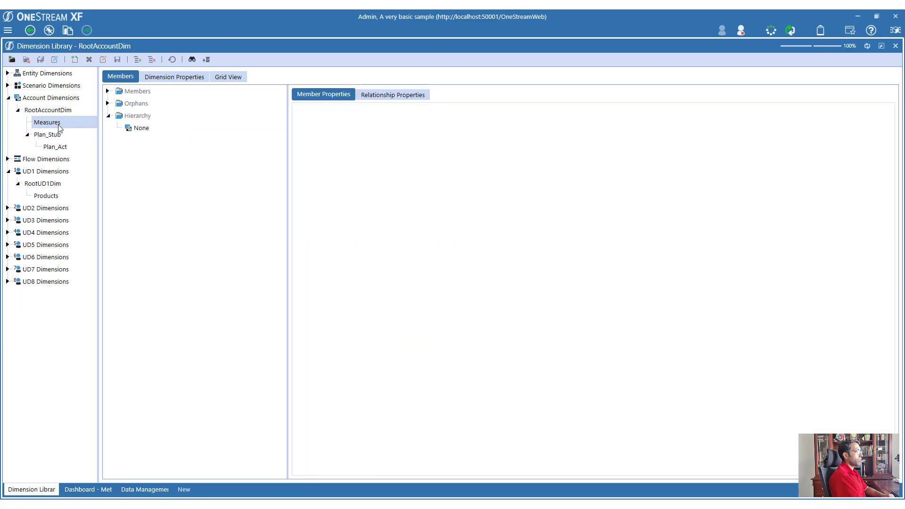
pyautogui.doubleClick(138, 116)
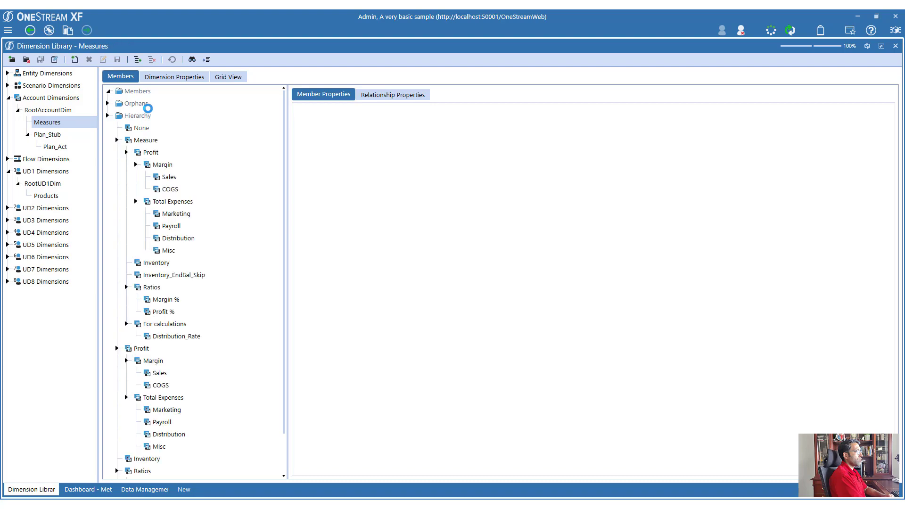
pyautogui.click(117, 141)
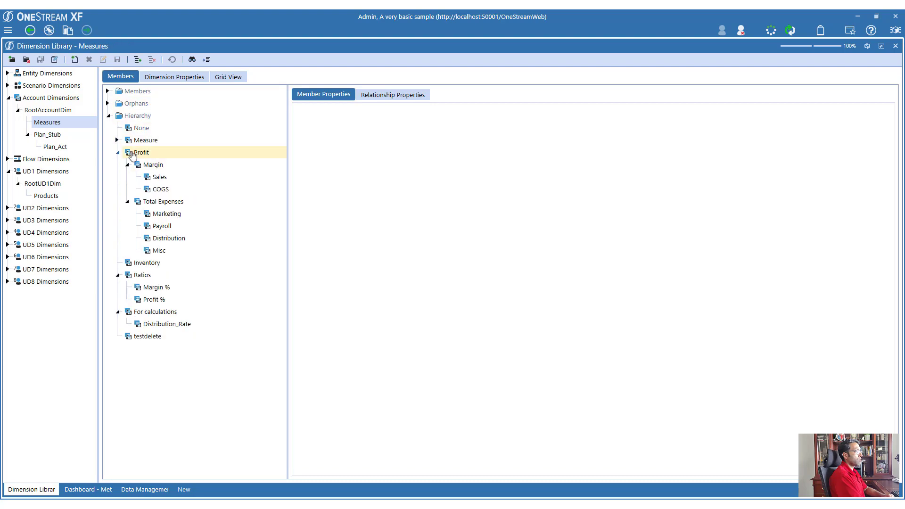
pyautogui.doubleClick(133, 153)
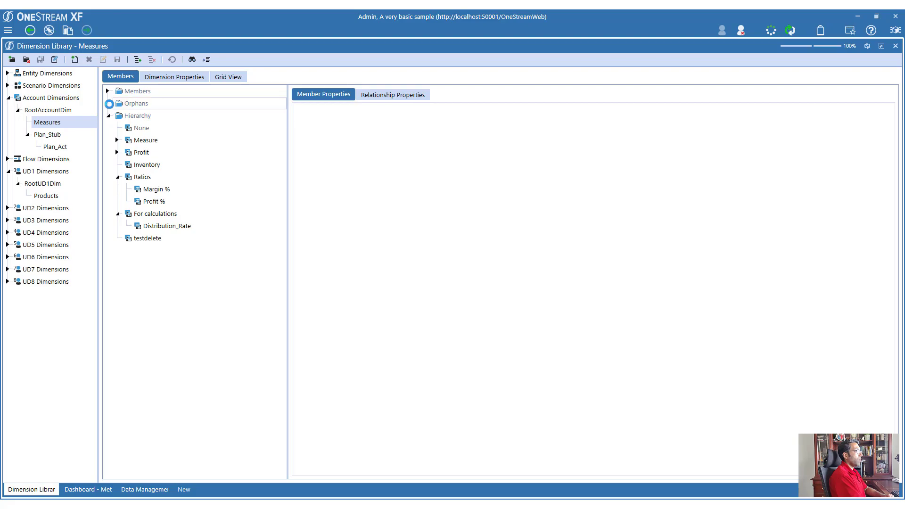
pyautogui.click(118, 177)
pyautogui.doubleClick(135, 192)
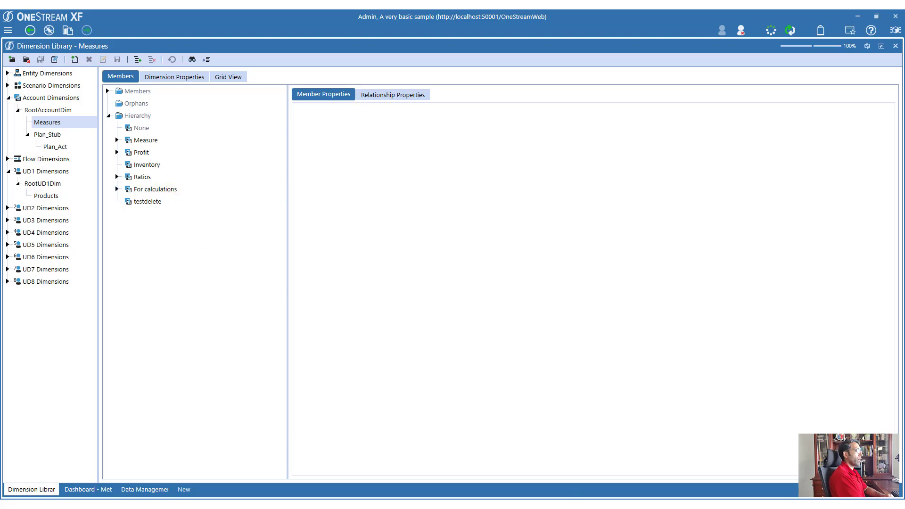
# Step: Switch to SQL Server Management Studio, open SQLQuery6.sql and examine how the DimAccount query derives the Parent column
pyautogui.moveTo(579, 498)
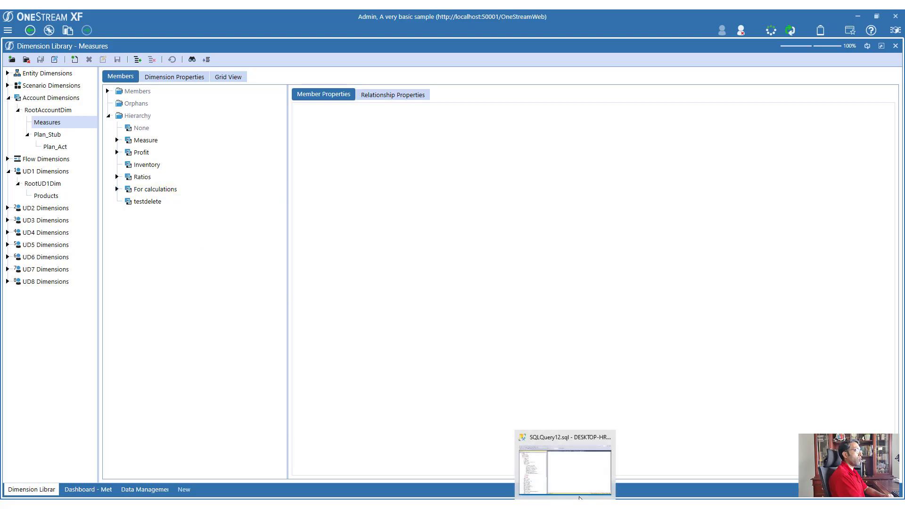
pyautogui.click(572, 461)
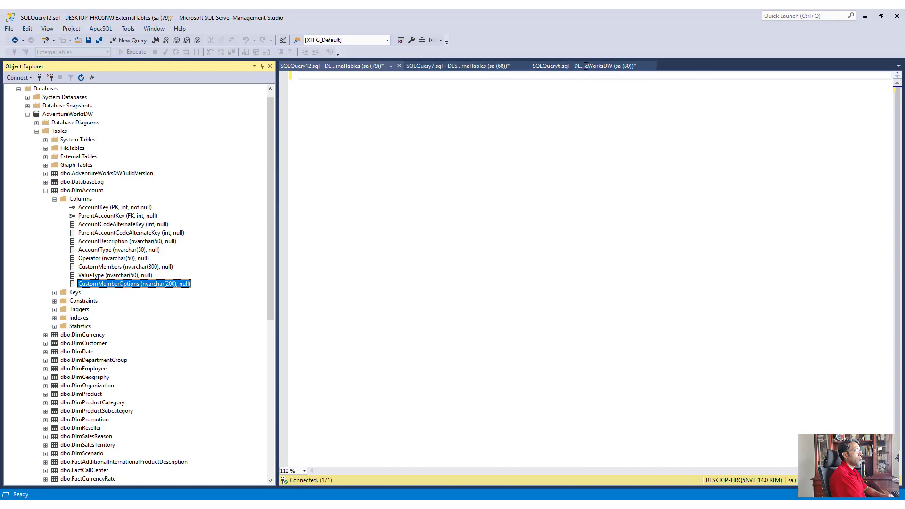
pyautogui.click(570, 68)
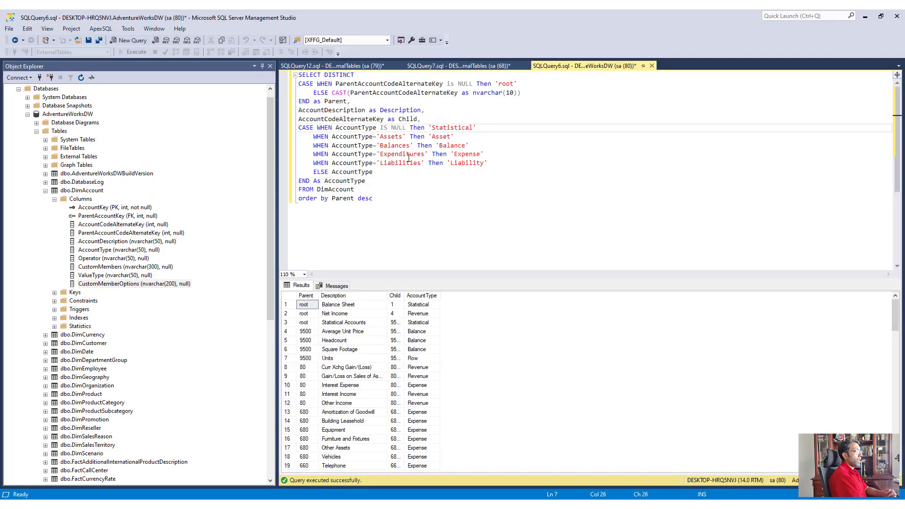
pyautogui.click(409, 216)
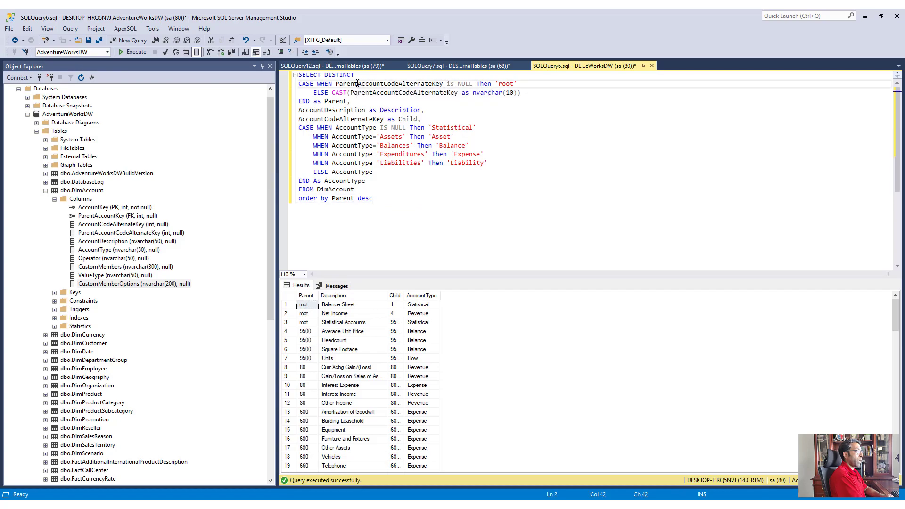
pyautogui.doubleClick(415, 84)
pyautogui.click(469, 104)
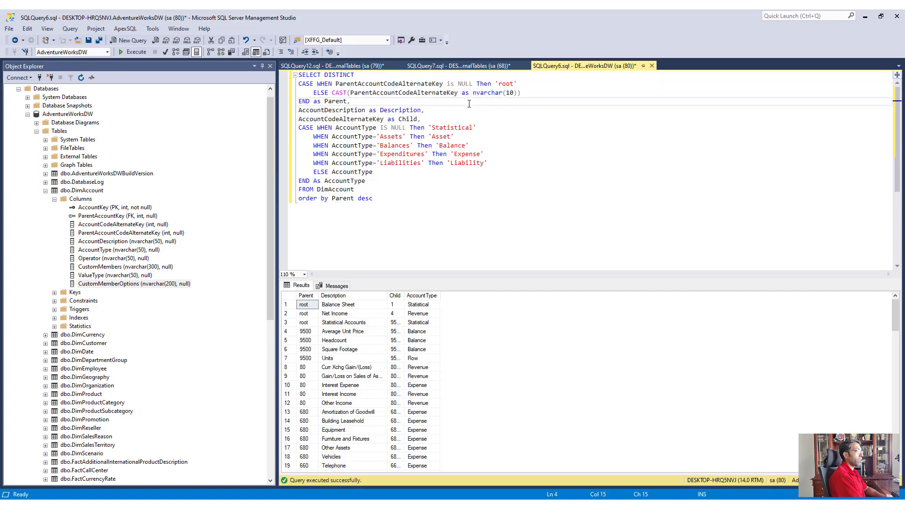
pyautogui.press('Up')
pyautogui.press('Up')
pyautogui.press('End')
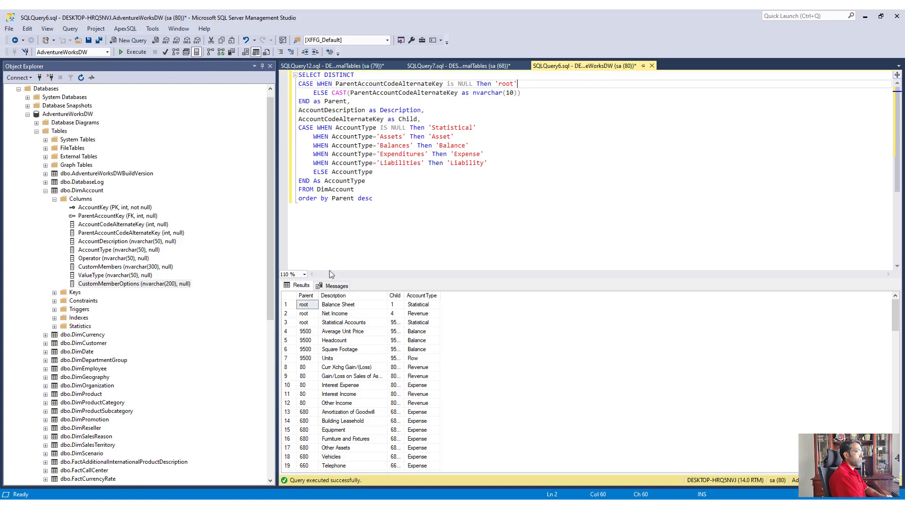
# Step: Compare the Description and Child results with their query expressions, widening the Child column to read the full codes
pyautogui.click(338, 304)
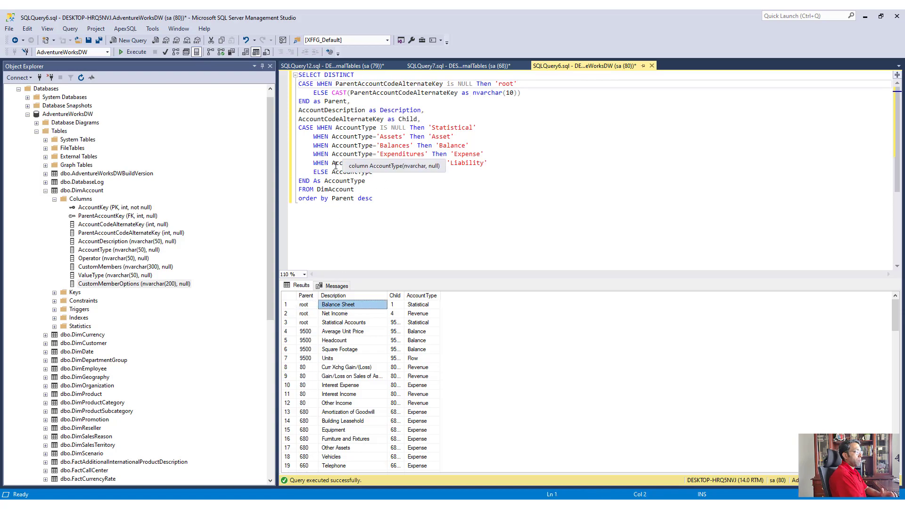
pyautogui.click(337, 331)
pyautogui.click(328, 306)
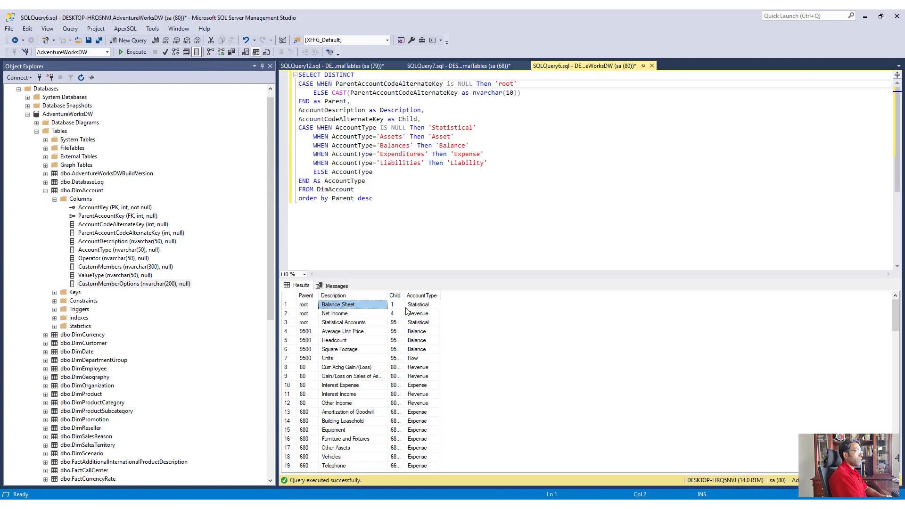
pyautogui.click(335, 112)
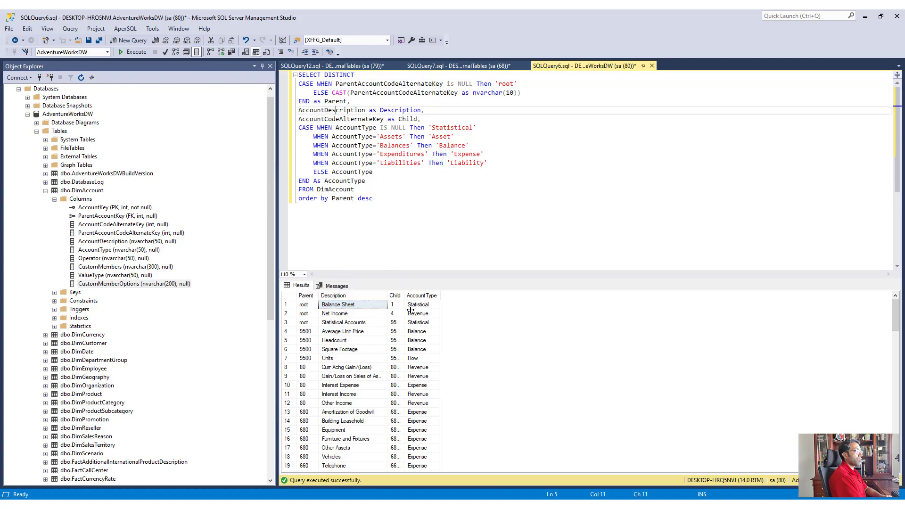
pyautogui.click(396, 306)
pyautogui.doubleClick(369, 118)
pyautogui.click(352, 145)
pyautogui.click(391, 322)
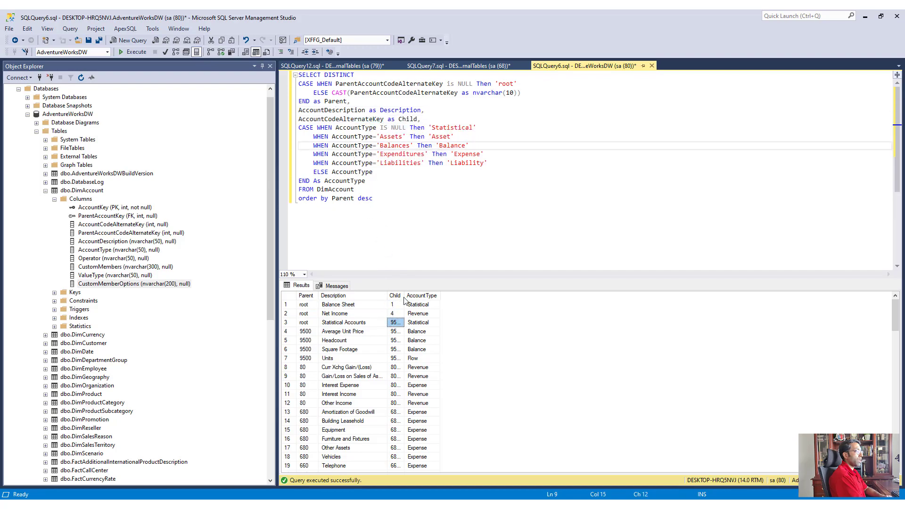
pyautogui.moveTo(404, 296); pyautogui.dragTo(428, 296)
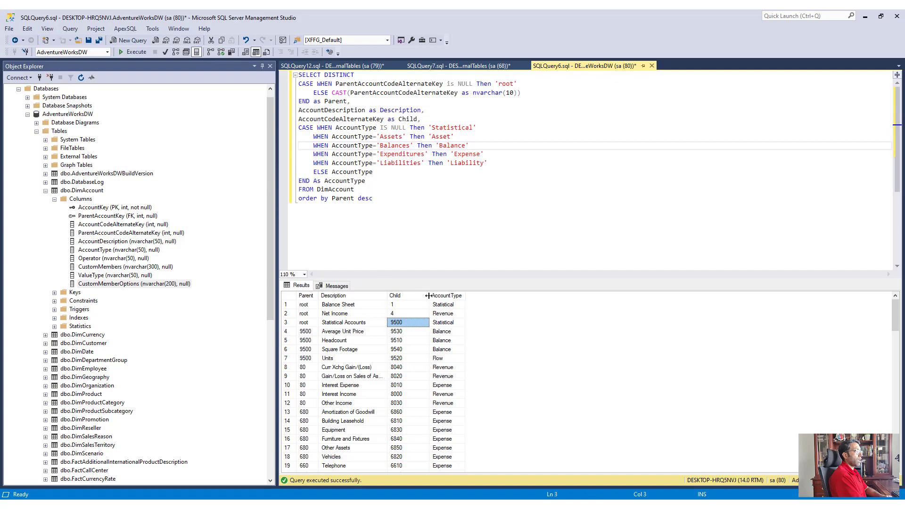
# Step: Examine the AccountType results against the CASE expression that maps the source account types
pyautogui.click(355, 154)
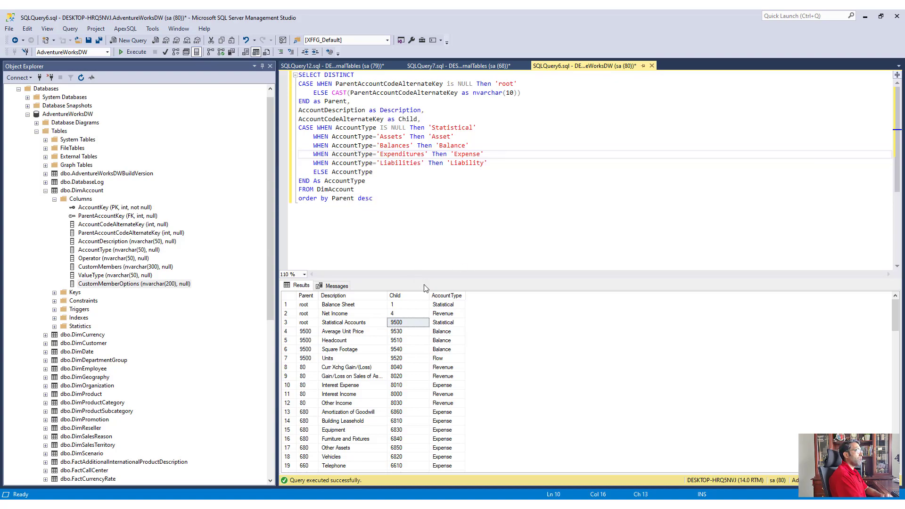
pyautogui.click(445, 304)
pyautogui.doubleClick(393, 138)
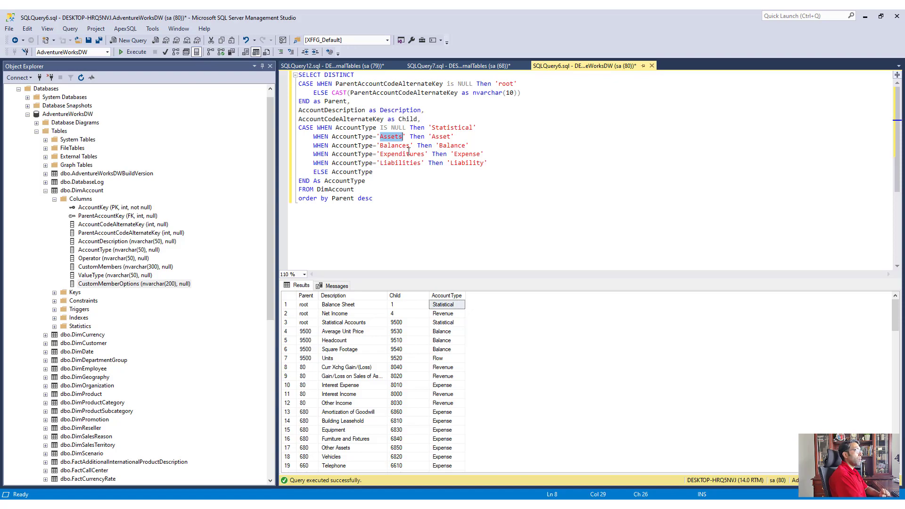
pyautogui.click(446, 171)
# Step: Copy the entire DimAccount query into the AccountSQL profile in OneStream and run it
pyautogui.moveTo(373, 199); pyautogui.dragTo(298, 74)
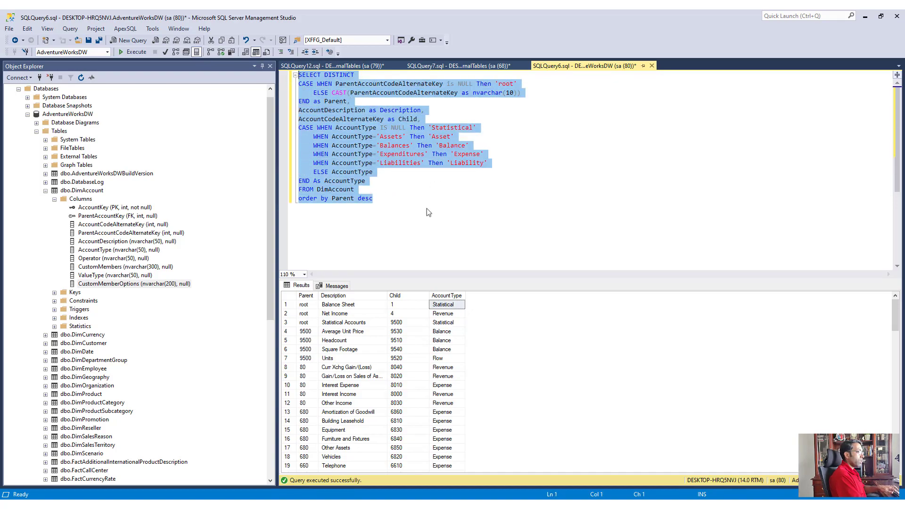
pyautogui.hotkey('alt', 'Tab')
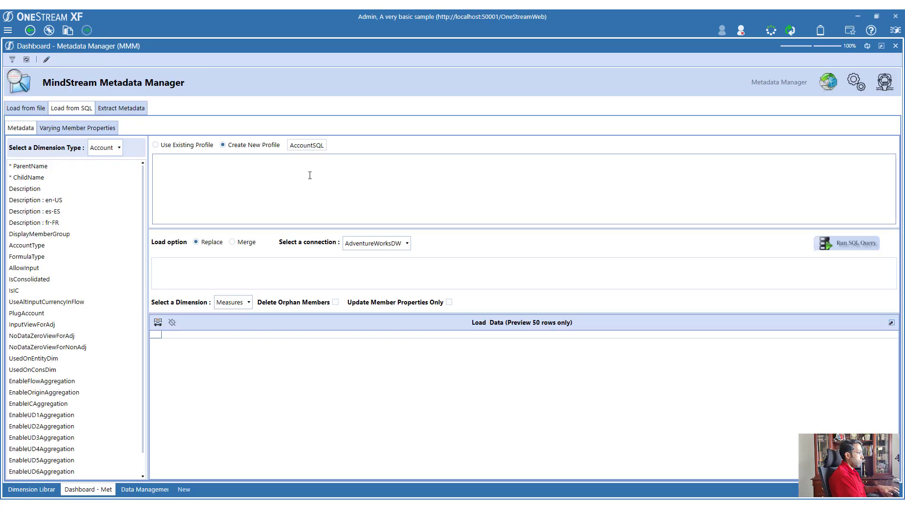
pyautogui.click(309, 175)
pyautogui.hotkey('ctrl', 'v')
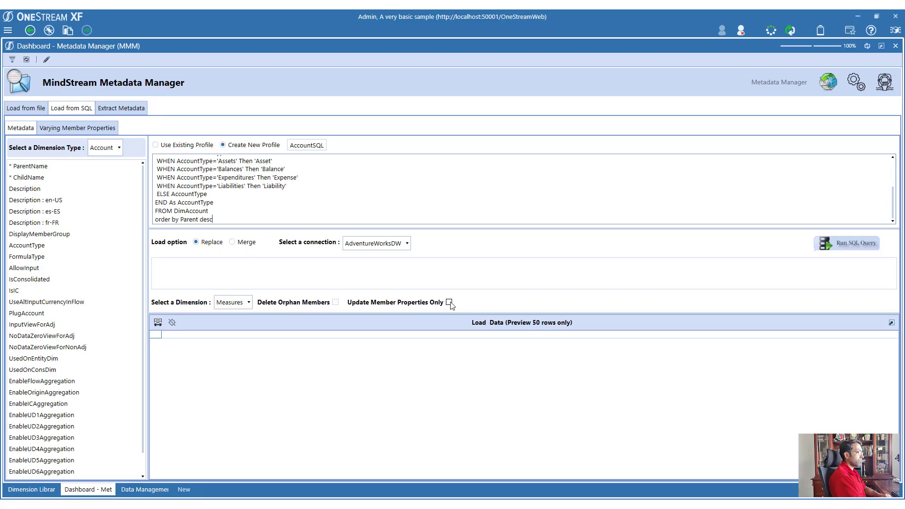
pyautogui.click(47, 491)
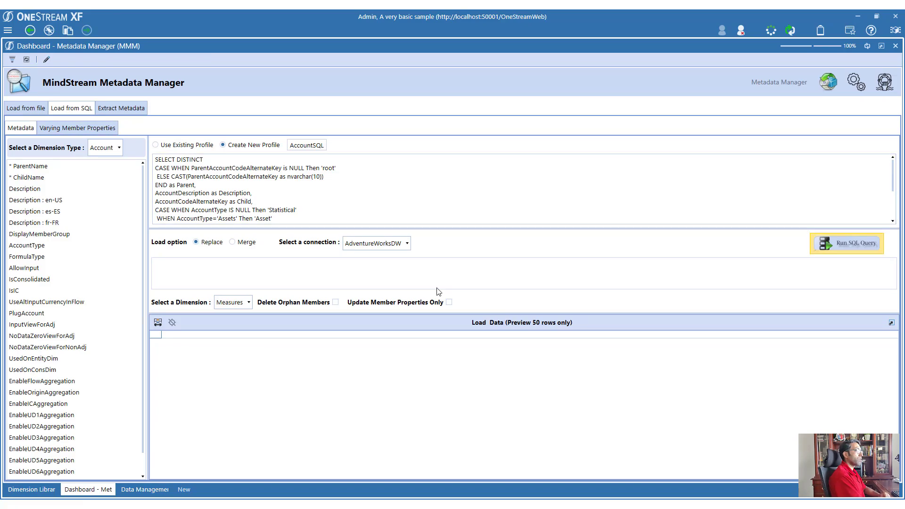
pyautogui.click(859, 242)
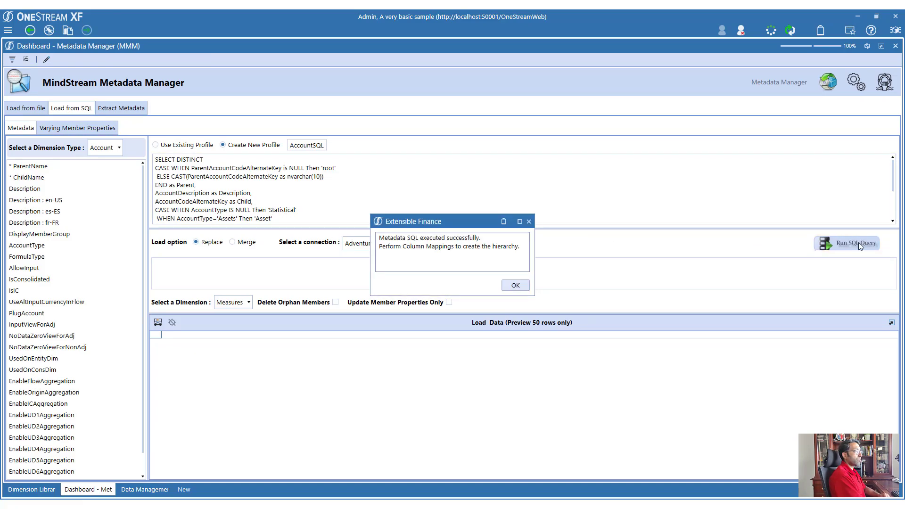
# Step: Acknowledge the completed query and open the column mapping for the previewed account data
pyautogui.click(514, 286)
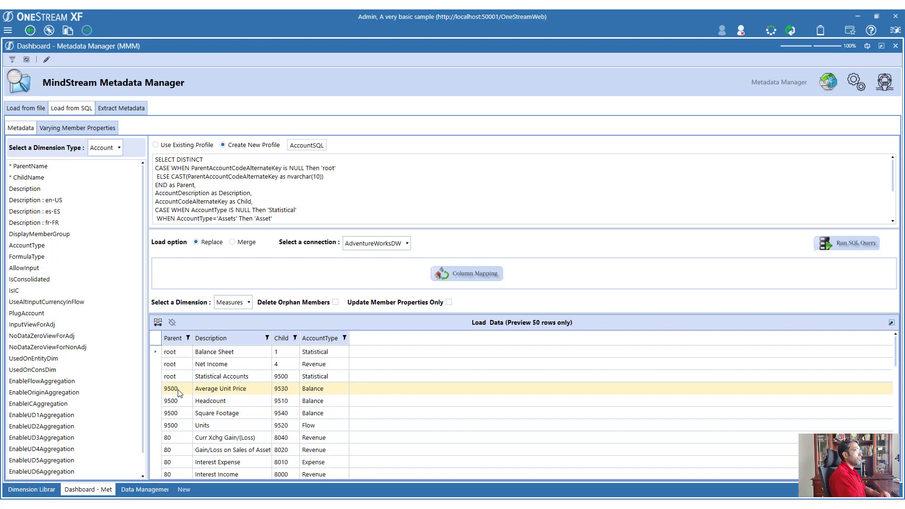
pyautogui.click(172, 352)
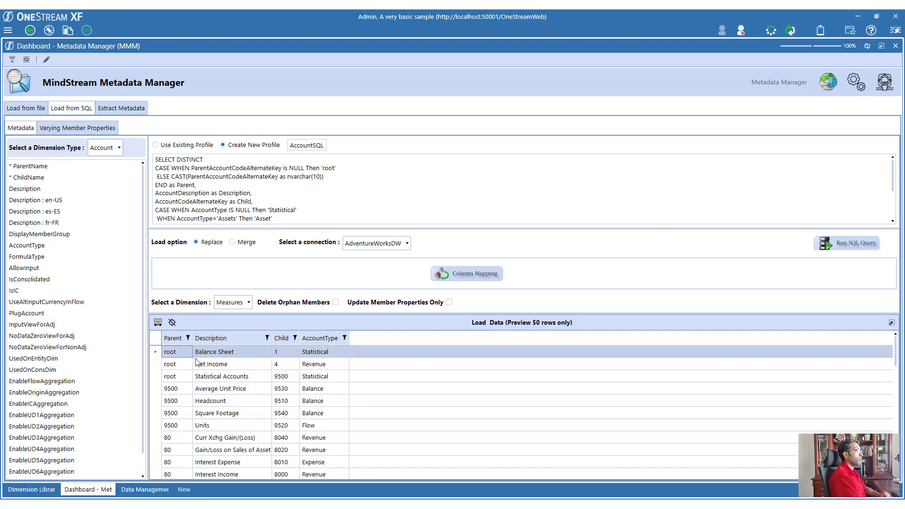
pyautogui.click(460, 276)
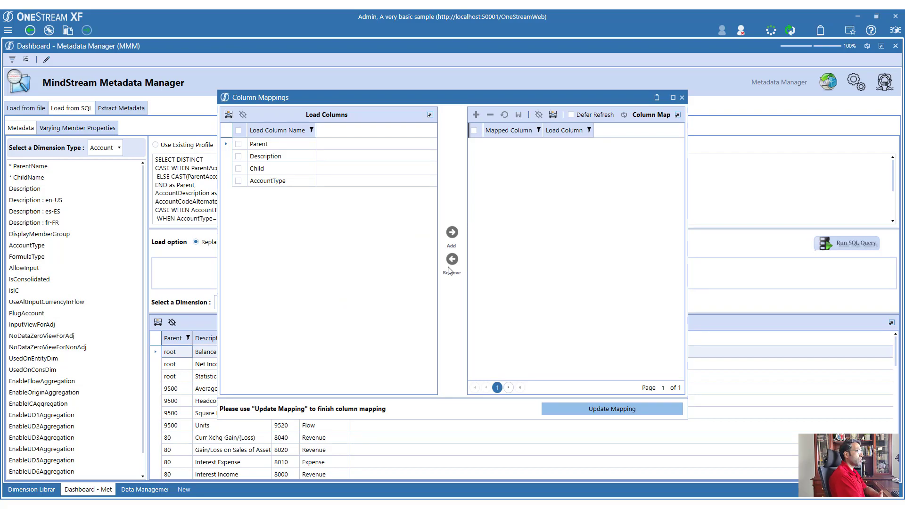
# Step: Add the load columns Parent, Description, Child and AccountType to the column map
pyautogui.click(239, 130)
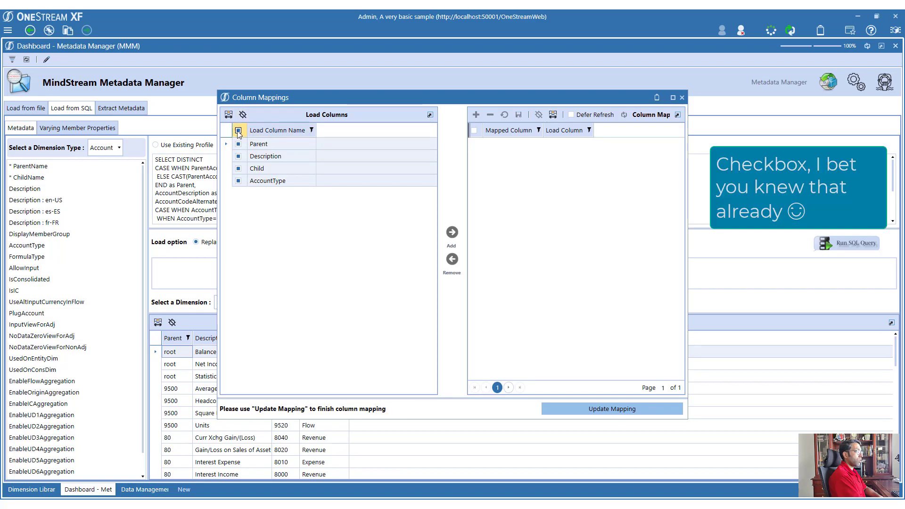
pyautogui.click(239, 130)
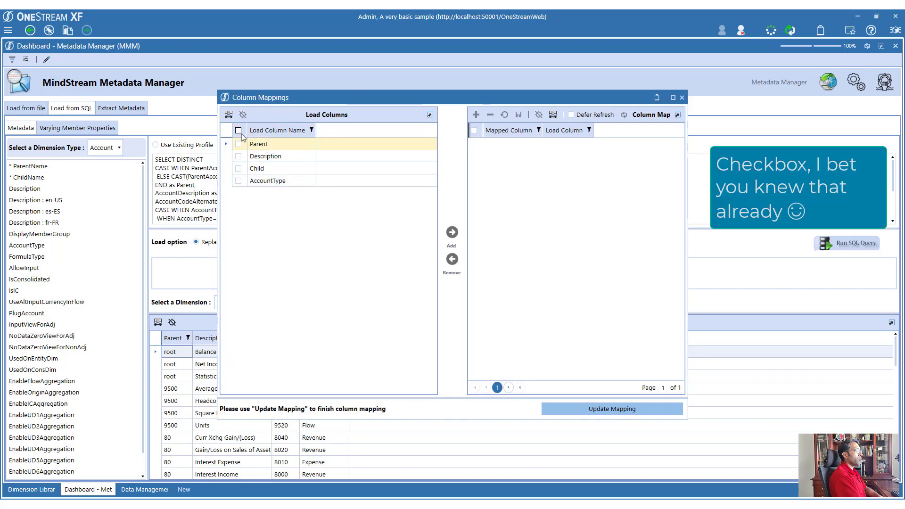
pyautogui.click(238, 143)
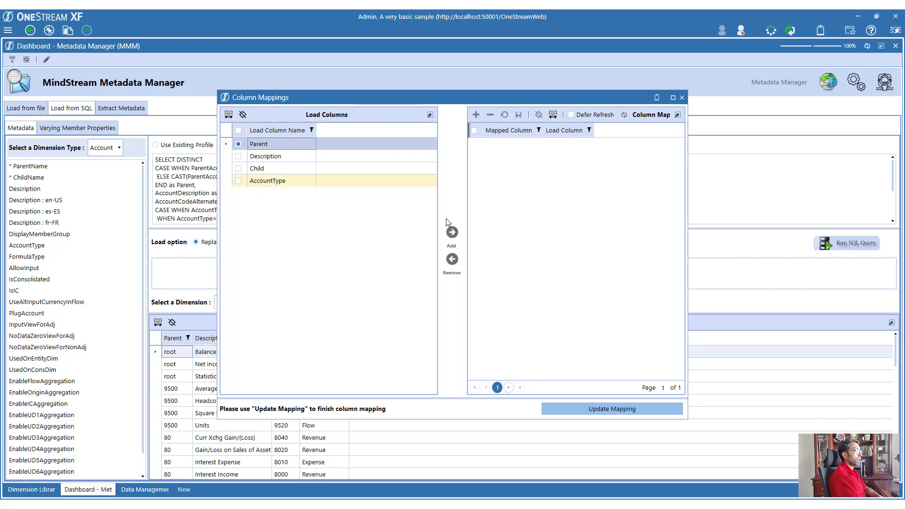
pyautogui.click(452, 232)
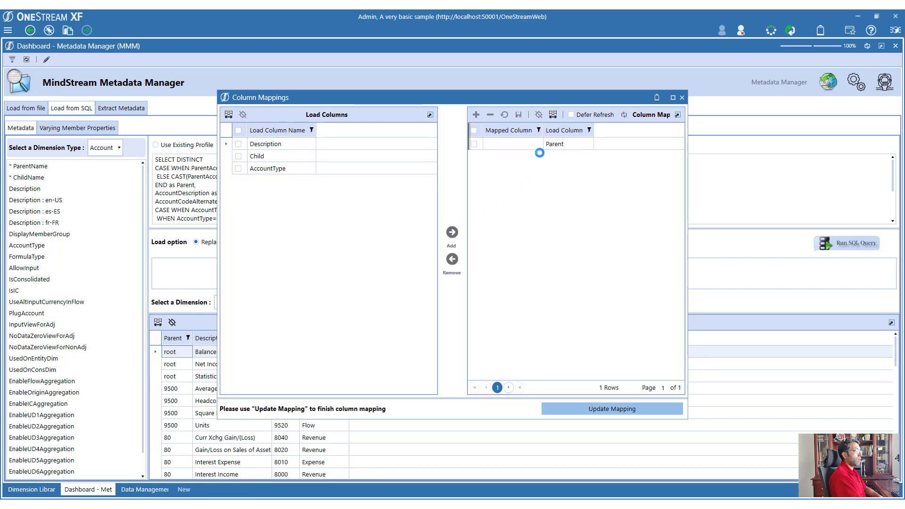
pyautogui.click(268, 147)
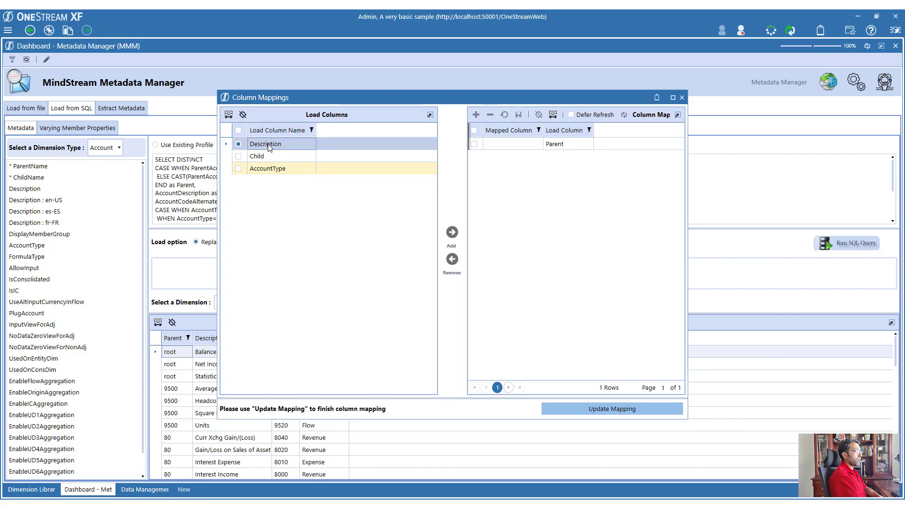
pyautogui.click(239, 131)
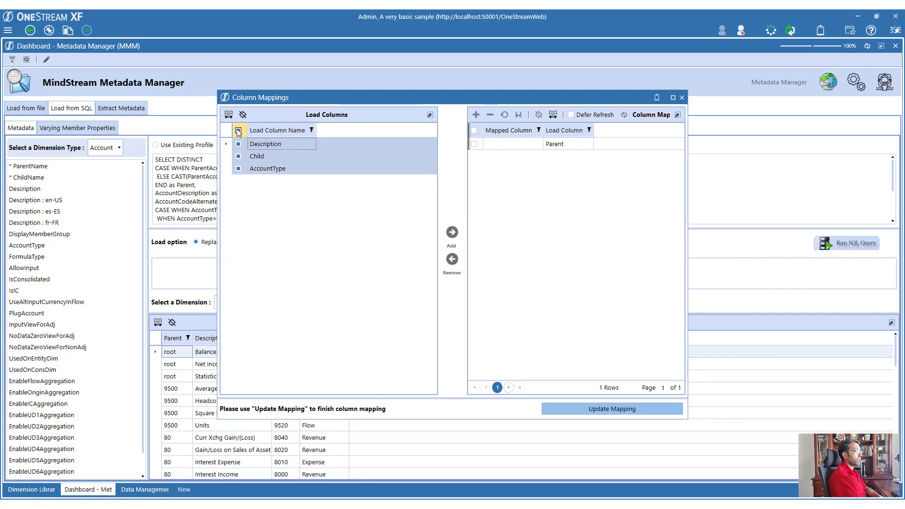
pyautogui.click(453, 231)
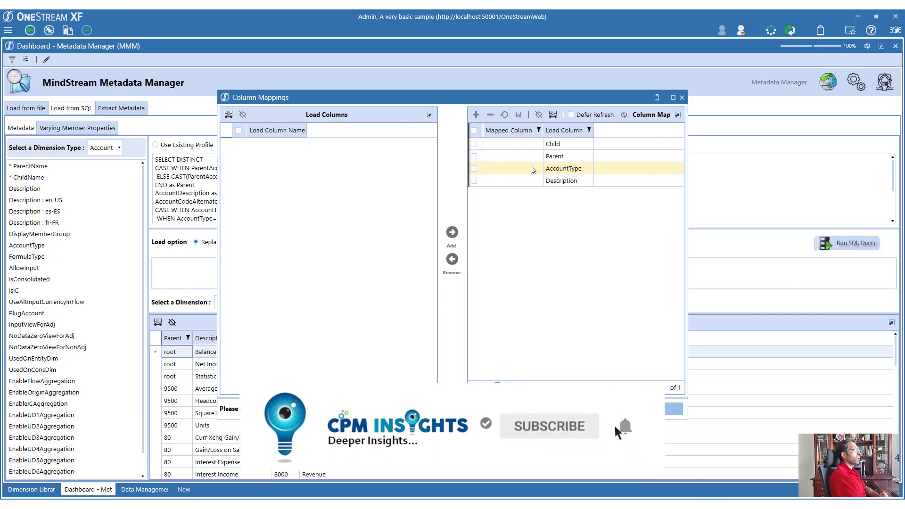
# Step: Map the Child load column to ChildName and the Parent load column to ParentName
pyautogui.click(504, 144)
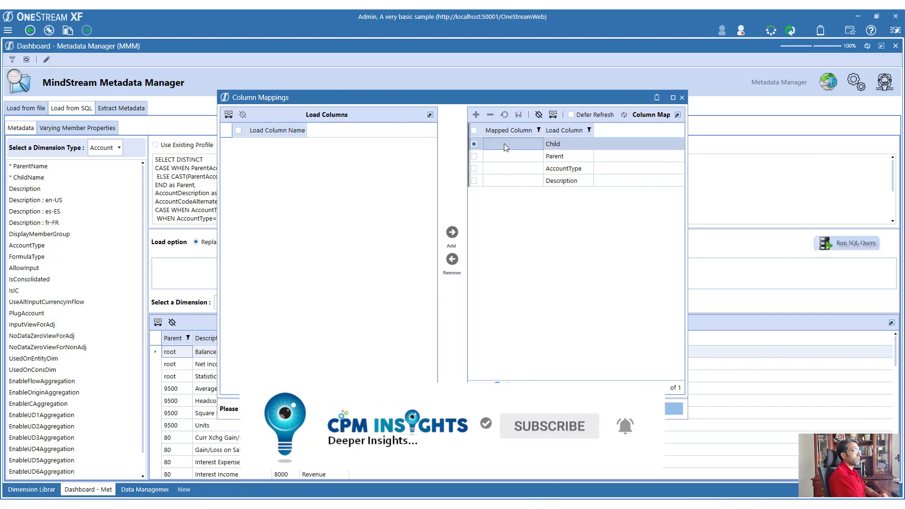
pyautogui.click(516, 165)
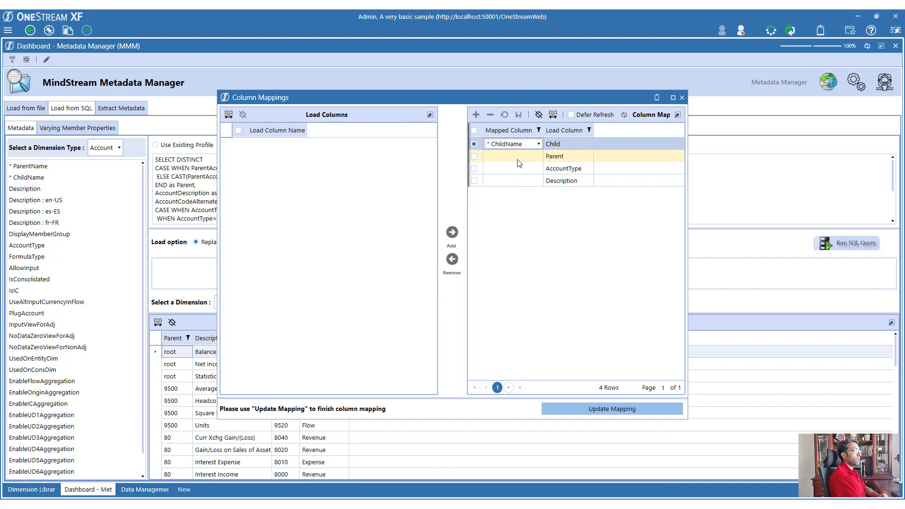
pyautogui.click(519, 157)
pyautogui.click(519, 157)
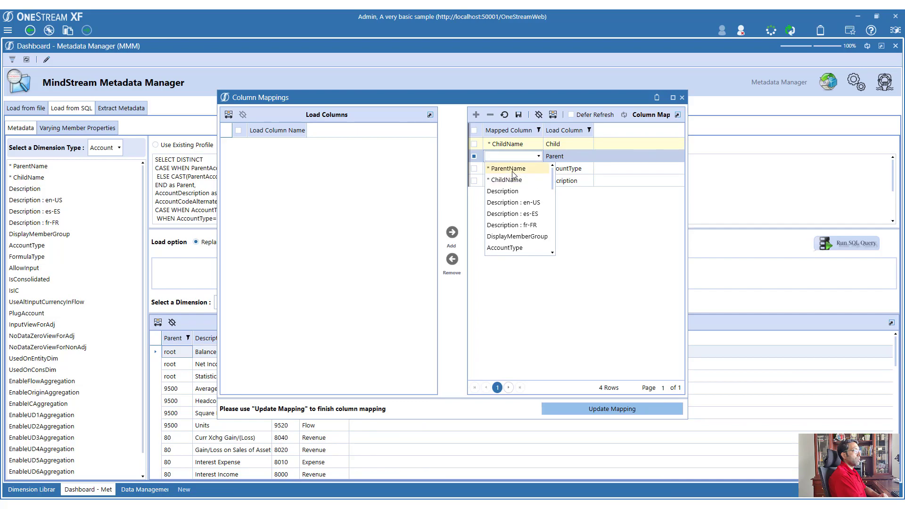
pyautogui.click(514, 168)
# Step: Map the AccountType load column to AccountType and the Description load column to Description
pyautogui.click(514, 170)
pyautogui.click(514, 171)
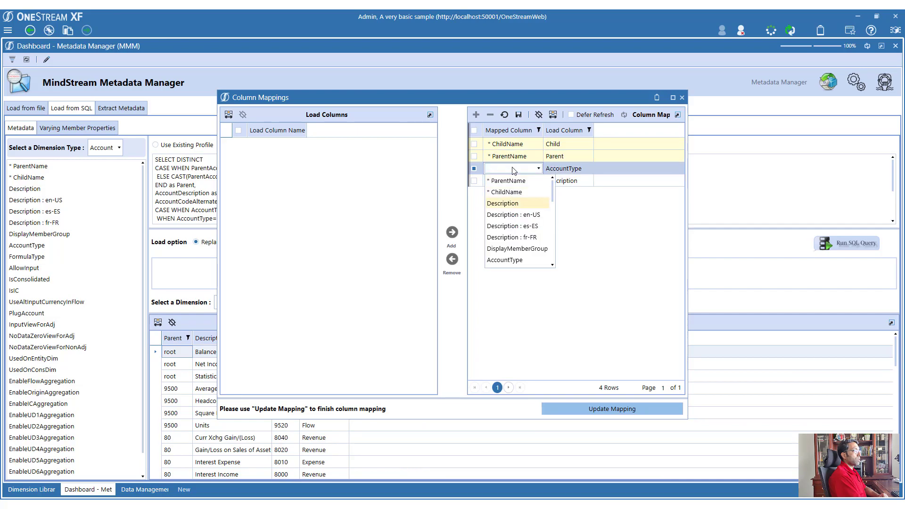
pyautogui.click(511, 263)
pyautogui.click(525, 182)
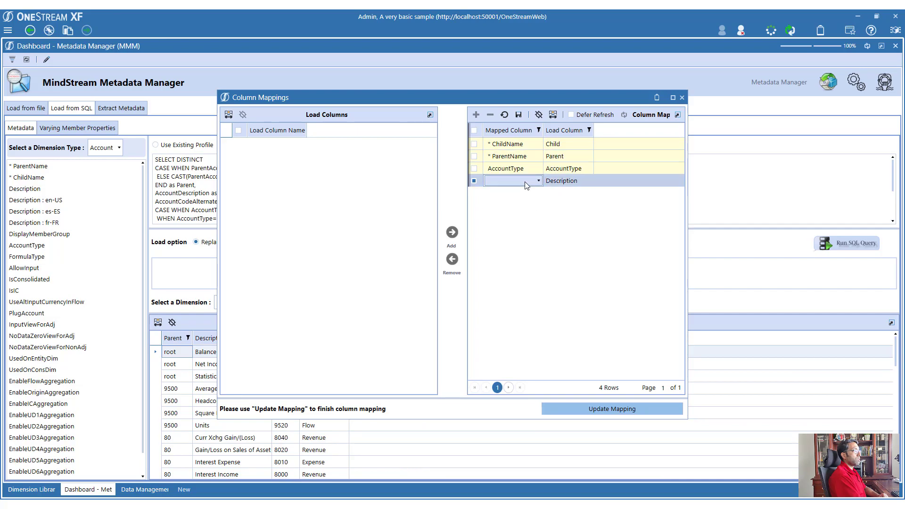
pyautogui.click(525, 182)
pyautogui.click(514, 217)
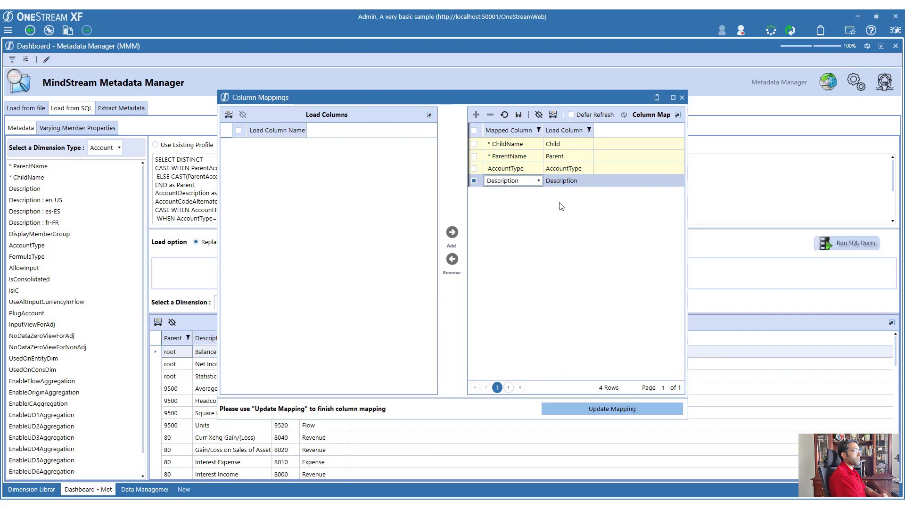
pyautogui.click(513, 152)
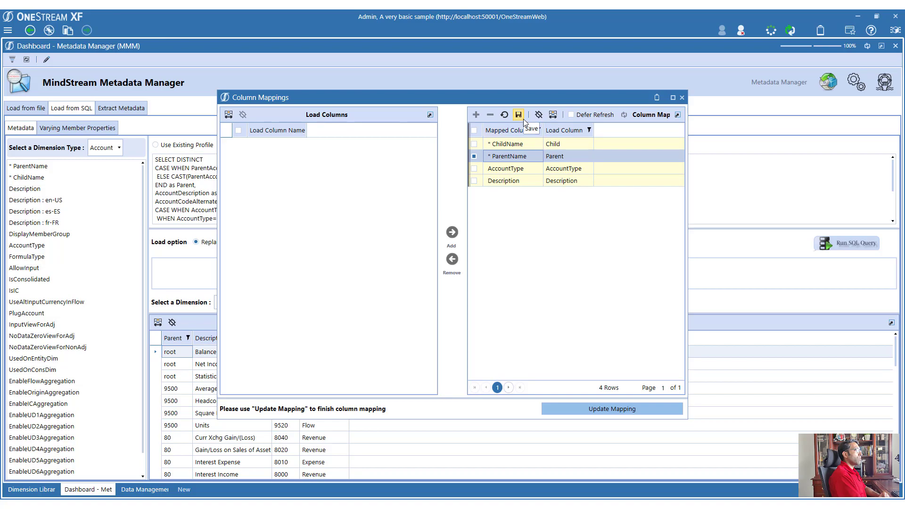
# Step: Try to update the mapping without first saving the column assignments
pyautogui.click(605, 409)
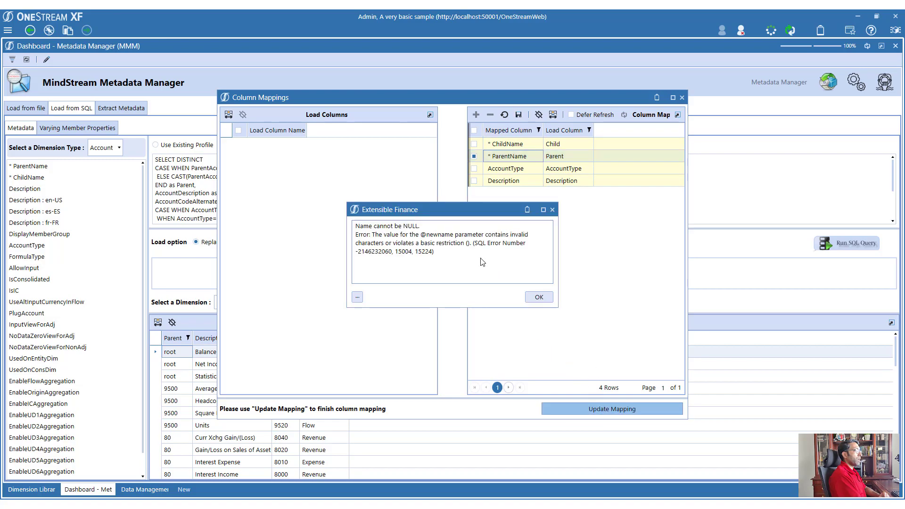
pyautogui.moveTo(383, 227); pyautogui.dragTo(481, 268)
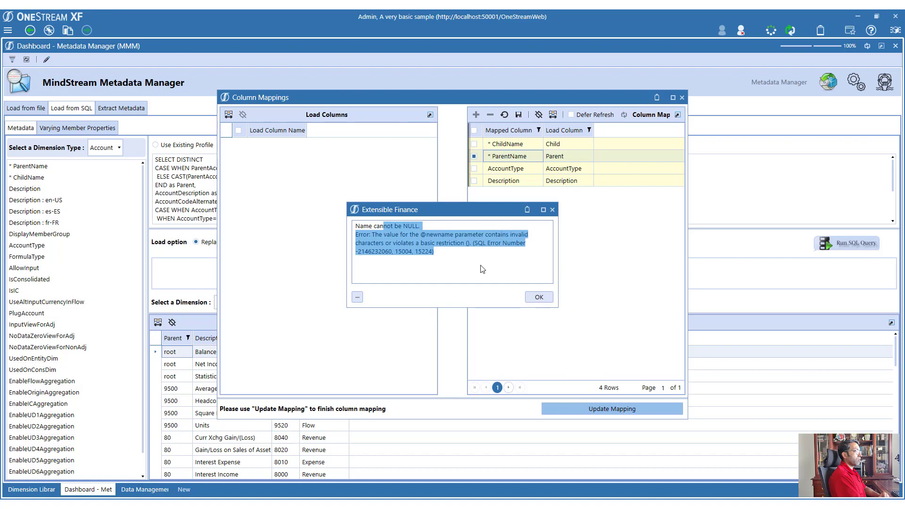
pyautogui.click(539, 298)
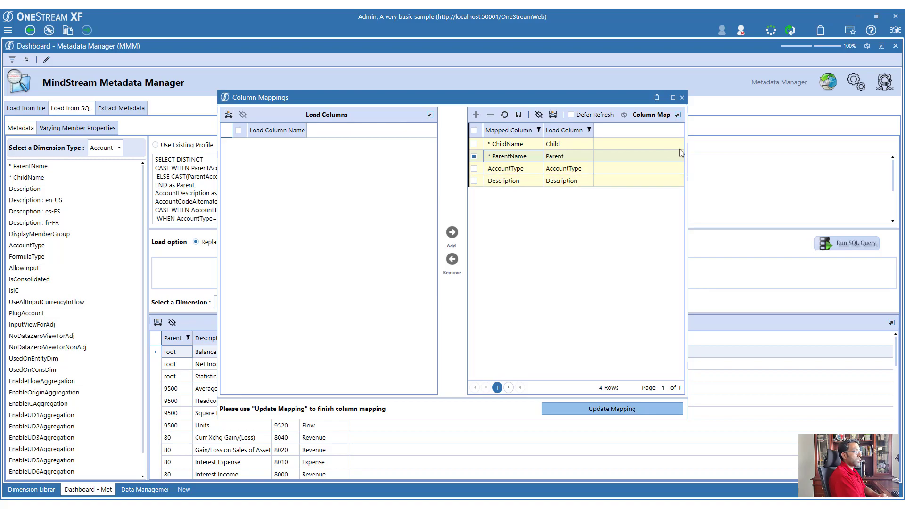
# Step: Save the column assignments and update the mapping, acknowledging its completion
pyautogui.click(518, 115)
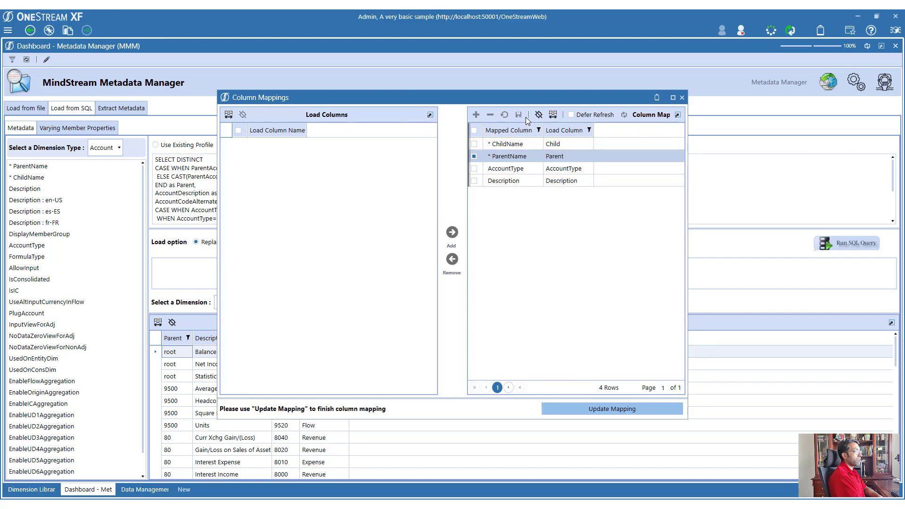
pyautogui.click(602, 408)
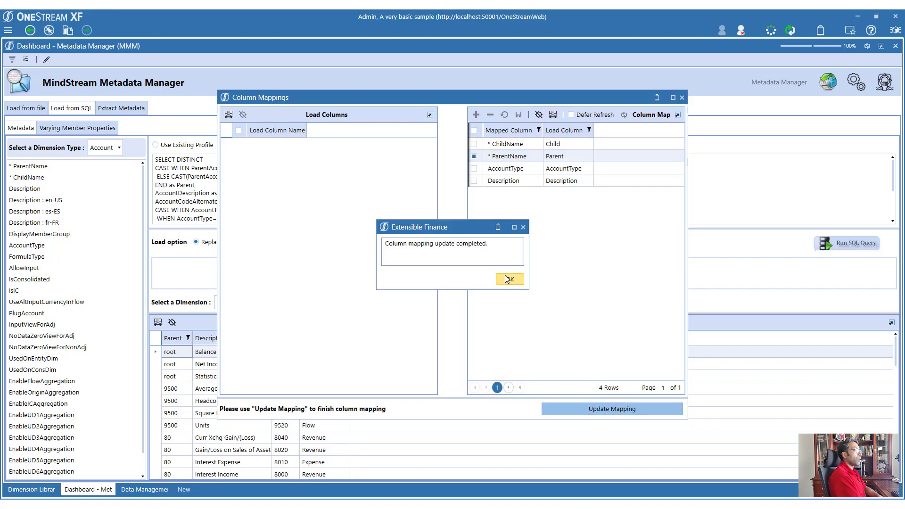
pyautogui.click(508, 279)
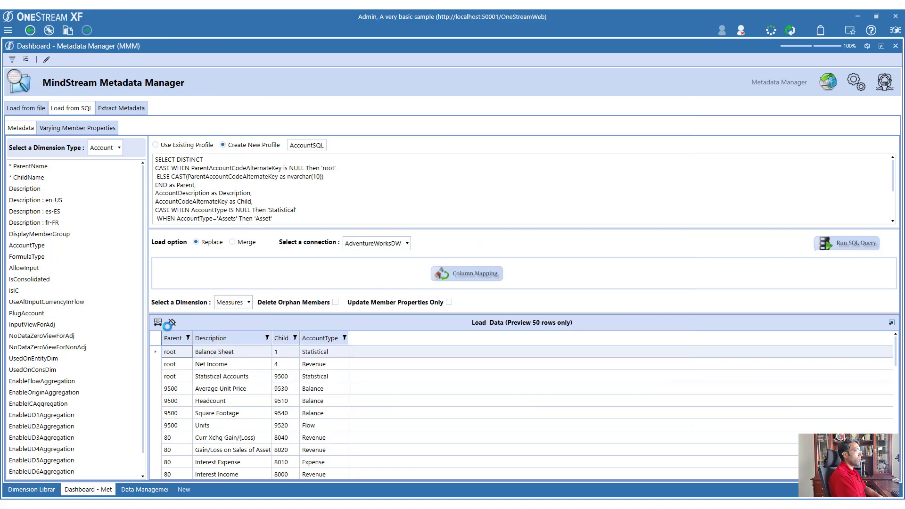
# Step: Preview the account hierarchy and examine the members under root, expanding 1, 4, 9500 and 80
pyautogui.click(249, 354)
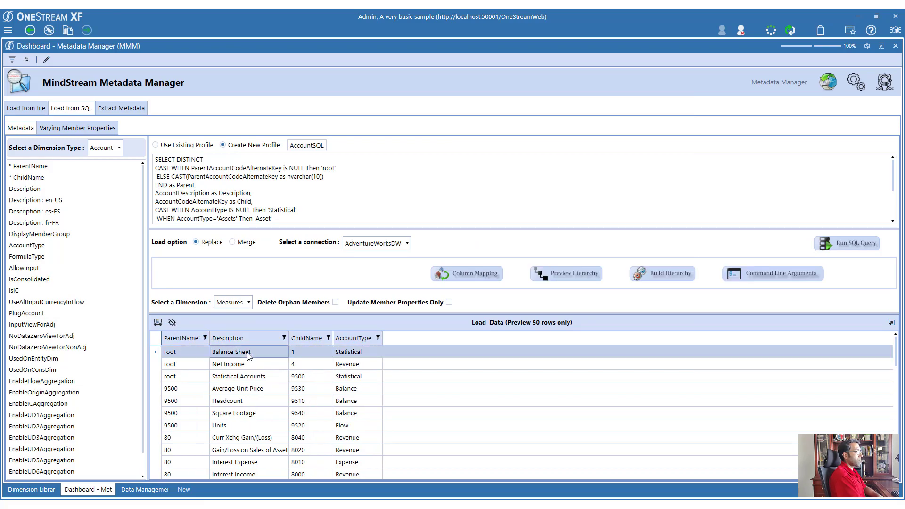
pyautogui.click(555, 273)
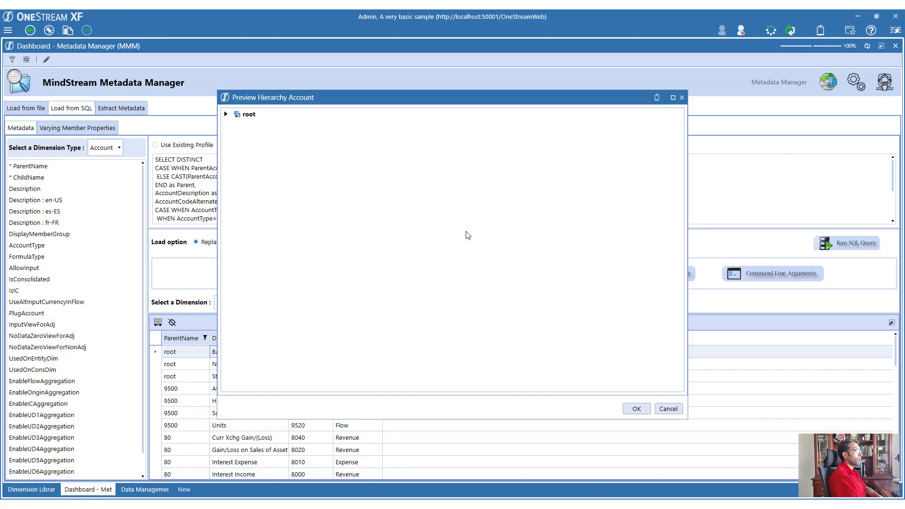
pyautogui.click(226, 114)
pyautogui.click(236, 127)
pyautogui.click(235, 164)
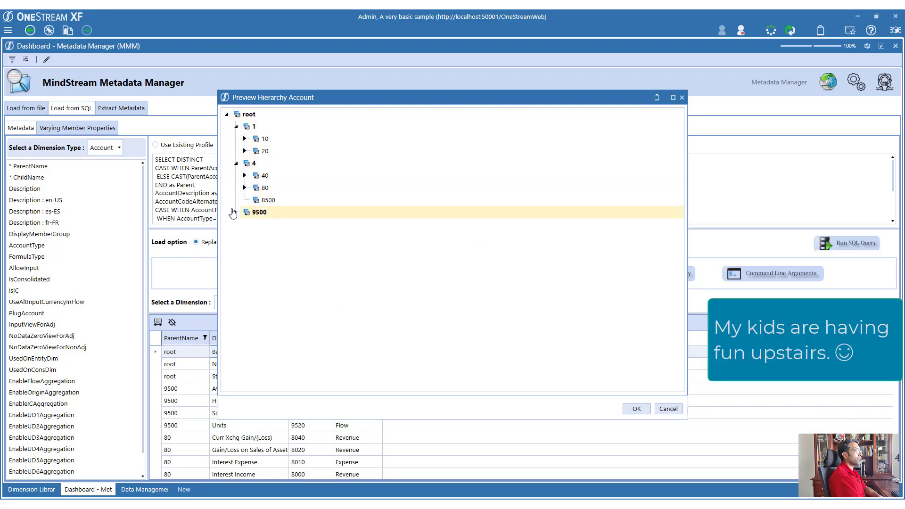
pyautogui.click(236, 212)
pyautogui.click(245, 188)
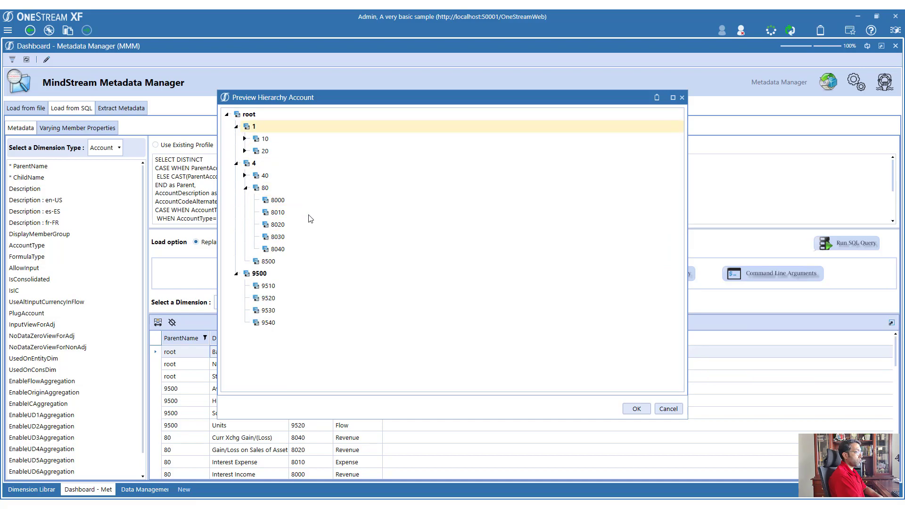
pyautogui.click(637, 408)
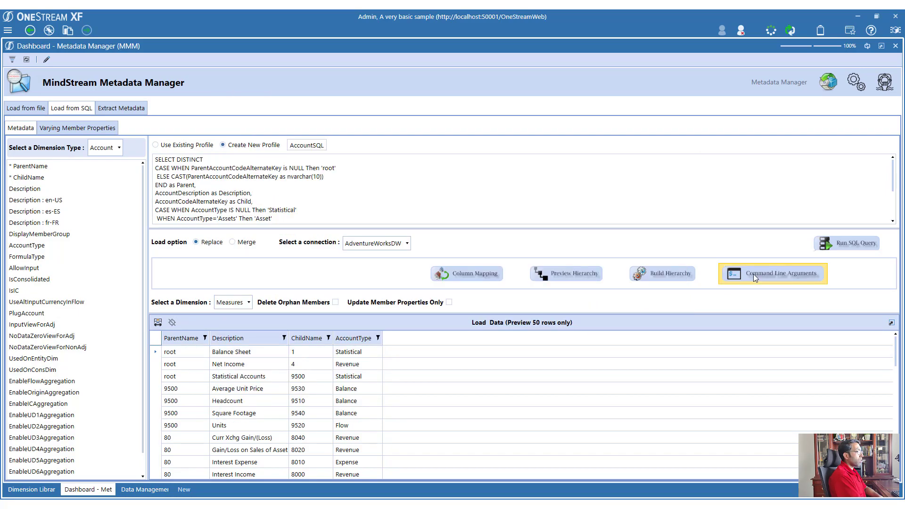
# Step: Generate the command line arguments for the AccountSQL load and copy their full text
pyautogui.click(753, 273)
pyautogui.hotkey('ctrl', 'a')
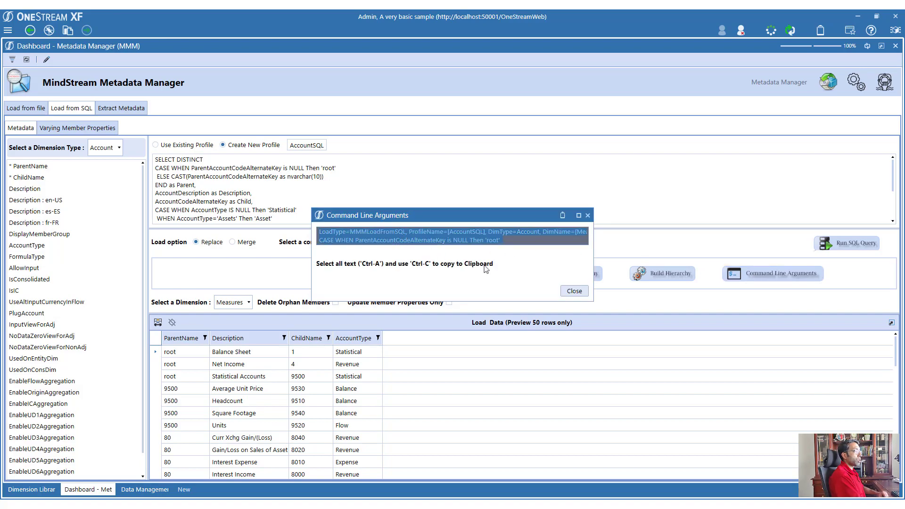
pyautogui.click(575, 290)
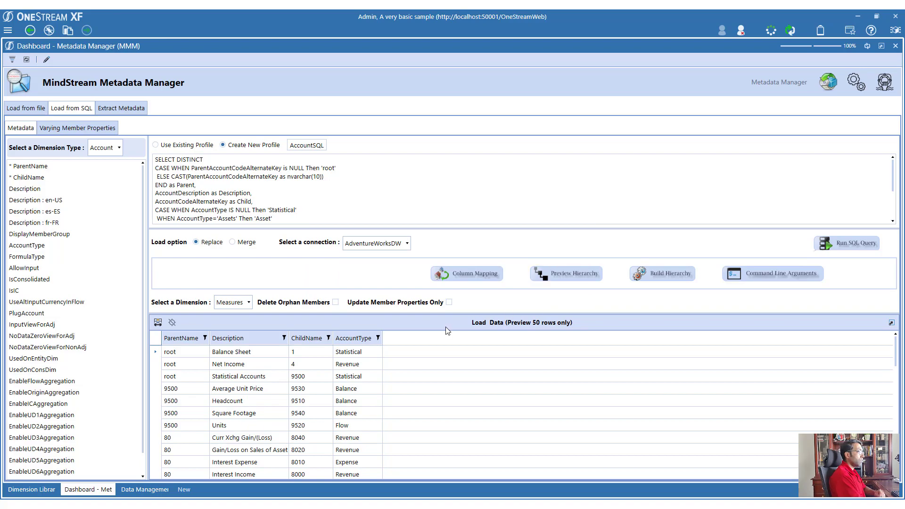
# Step: Switch to Notepad++ and paste the copied AccountSQL arguments below the existing entries in the new 1 document, leaving a blank line between
pyautogui.moveTo(292, 490)
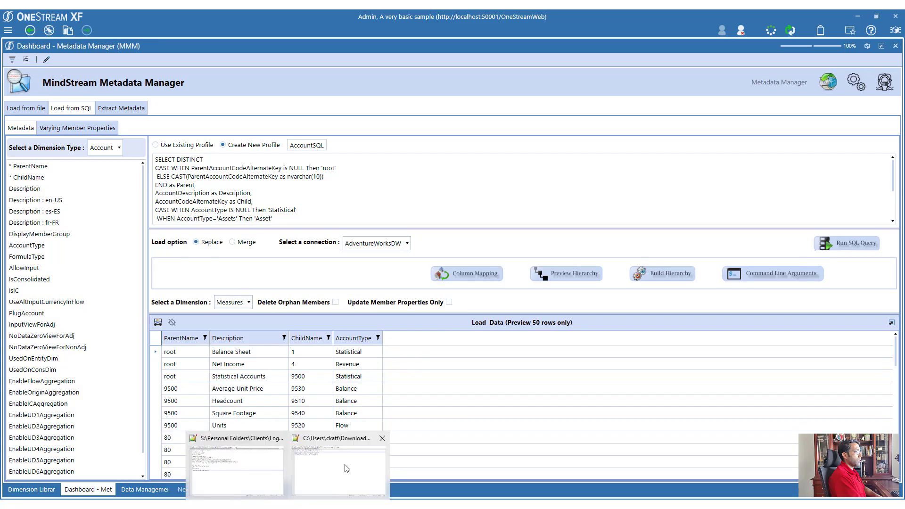
pyautogui.click(345, 465)
pyautogui.click(250, 123)
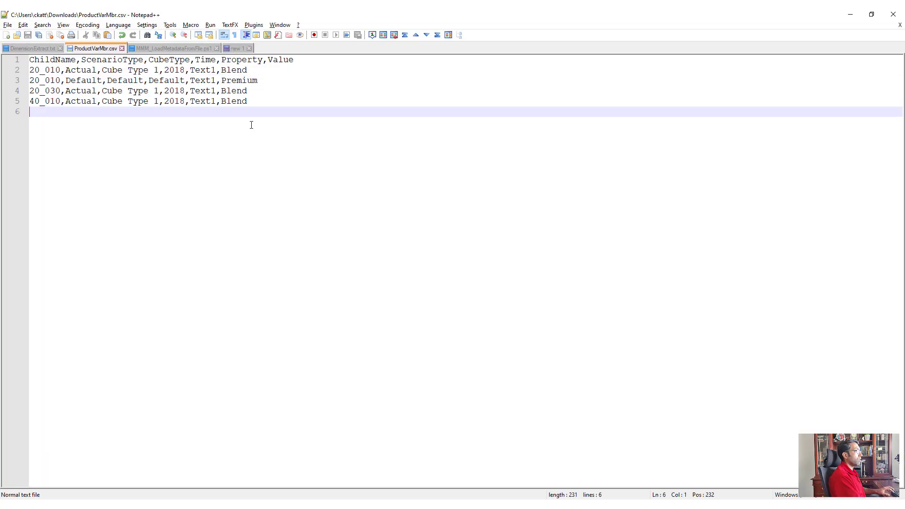
pyautogui.click(236, 48)
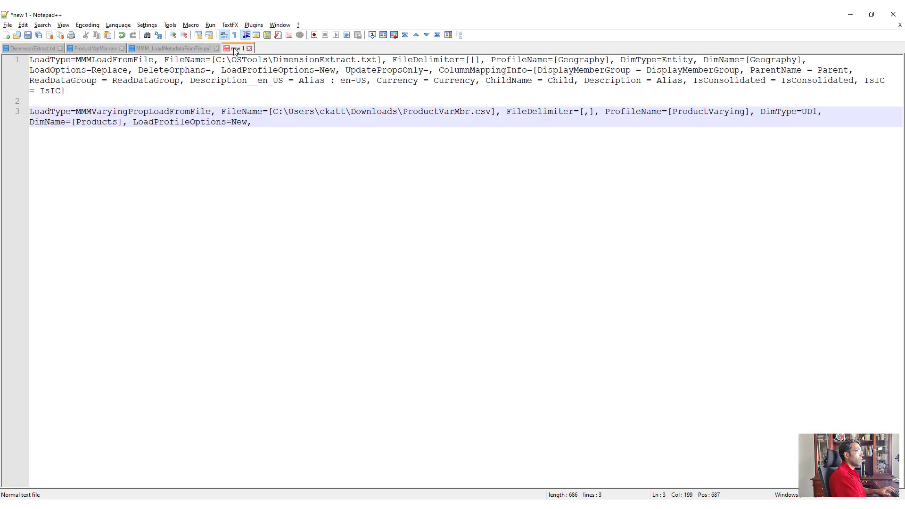
pyautogui.press('Return')
pyautogui.press('Return')
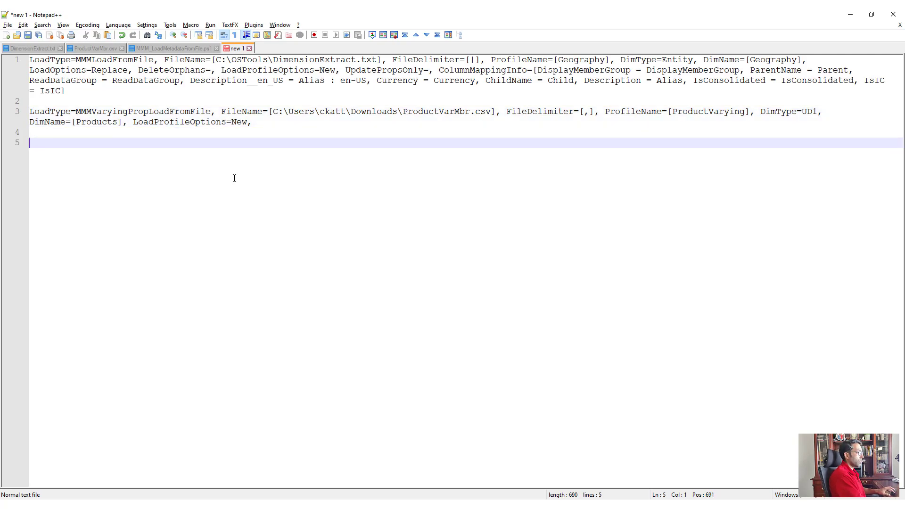
pyautogui.write("LoadType=MMMLoadFromSQL, ProfileName=[AccountSQL], DimType=Account, DimName=[Measures], LoadOptions=Replace, LoadProfileOptions=New, ColumnMappingInfo=[ChildName = Child, ParentName = Parent, AccountType = AccountType, Description = Description], ExternalDB=[AdventureWorksDW], SQLString=[SELECT DISTINCT CASE WHEN ParentAccountCodeAlternateKey is NULL Then 'root'  ELSE CAST(ParentAccountCodeAlternateKey as nvarchar(10)) END as Parent, AccountDescription as Description, AccountCodeAlternateKey as Child, CASE WHEN AccountType IS NULL Then 'Statistical'  WHEN AccountType='Assets' Then 'Asset'  WHEN AccountType='Balances' Then 'Balance'  WHEN AccountType='Expenditures' Then 'Expense'  WHEN AccountType='Liabilities' Then 'Liability'  ELSE AccountType END As AccountType FROM DimAccount order by Parent desc]")
pyautogui.moveTo(227, 133); pyautogui.dragTo(241, 121)
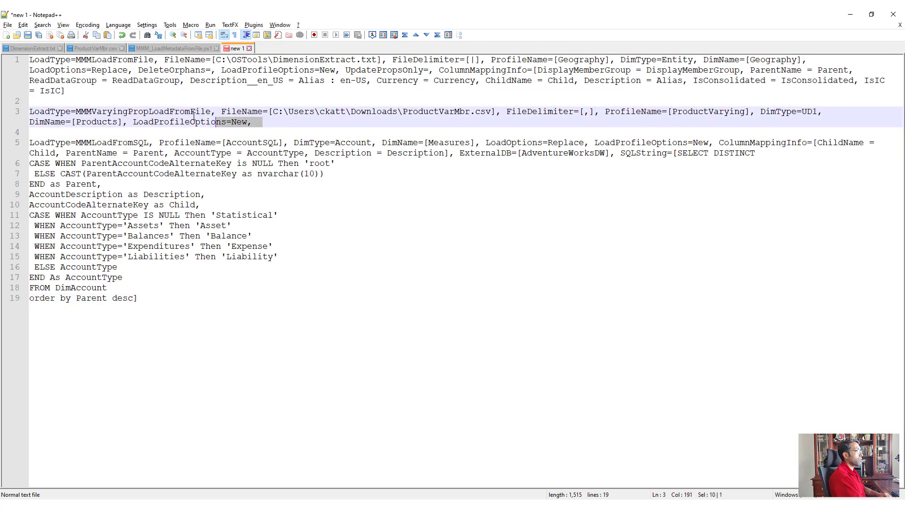
# Step: Delete the older LoadFromFile entries and blank lines above the AccountSQL arguments, leaving only the LoadType=MMMLoadFromSQL text
pyautogui.hotkey('ctrl', 'shift', 'Home')
pyautogui.press('Delete')
pyautogui.press('Delete')
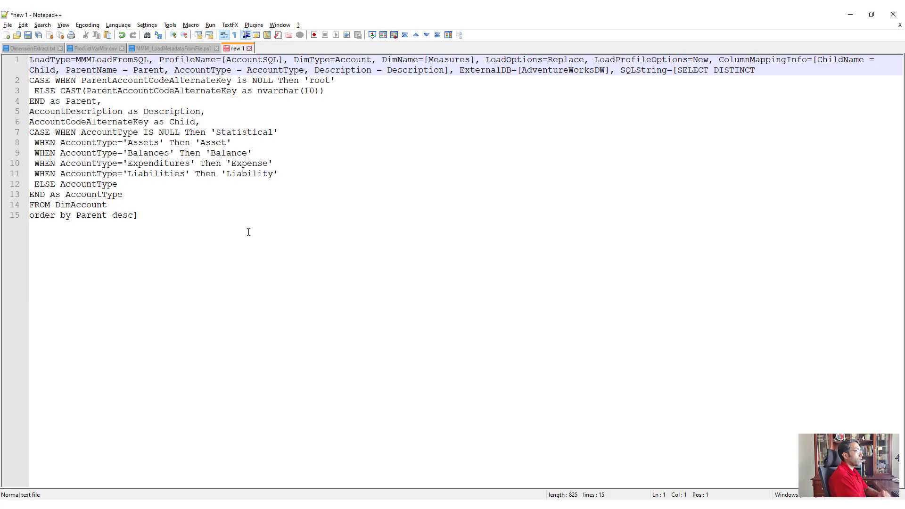
# Step: Review the AccountSQL arguments: profile name, dimension type and name, load options, column mapping, external database and SQL string
pyautogui.doubleClick(242, 63)
pyautogui.doubleClick(350, 60)
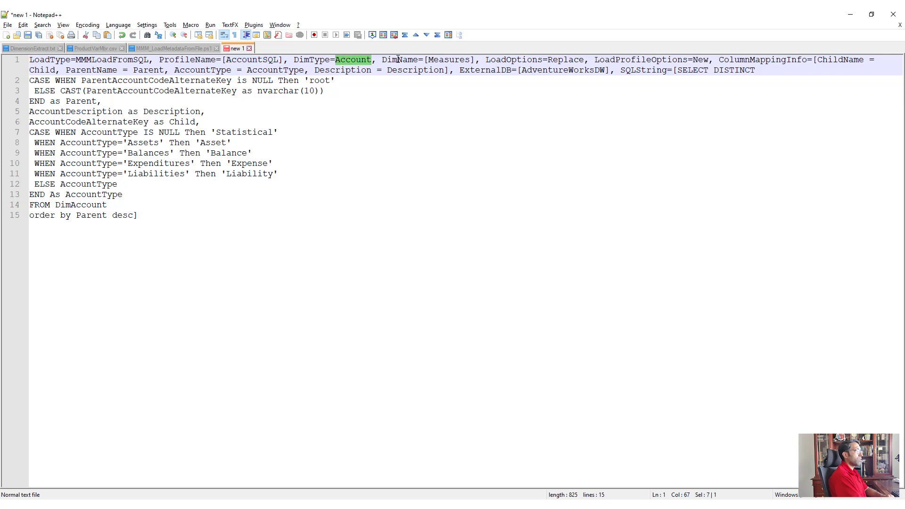
pyautogui.tripleClick(448, 60)
pyautogui.click(533, 60)
pyautogui.click(674, 60)
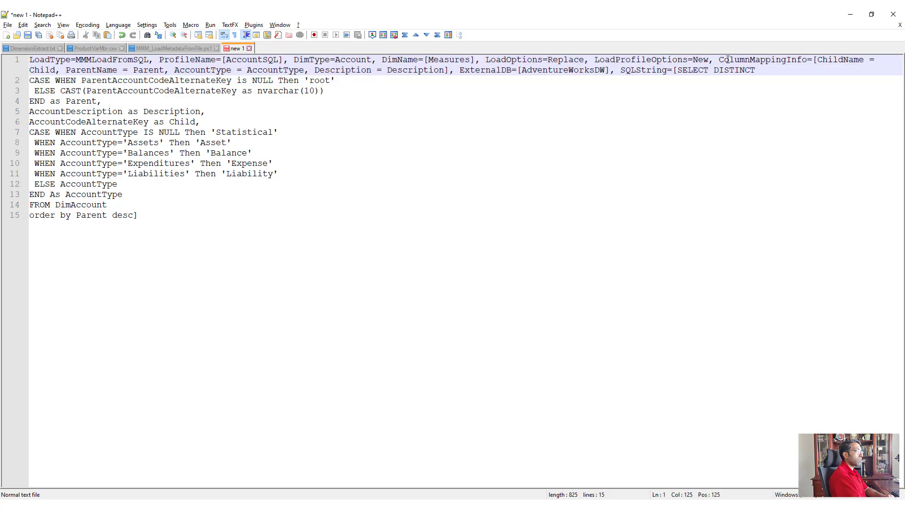
pyautogui.doubleClick(837, 59)
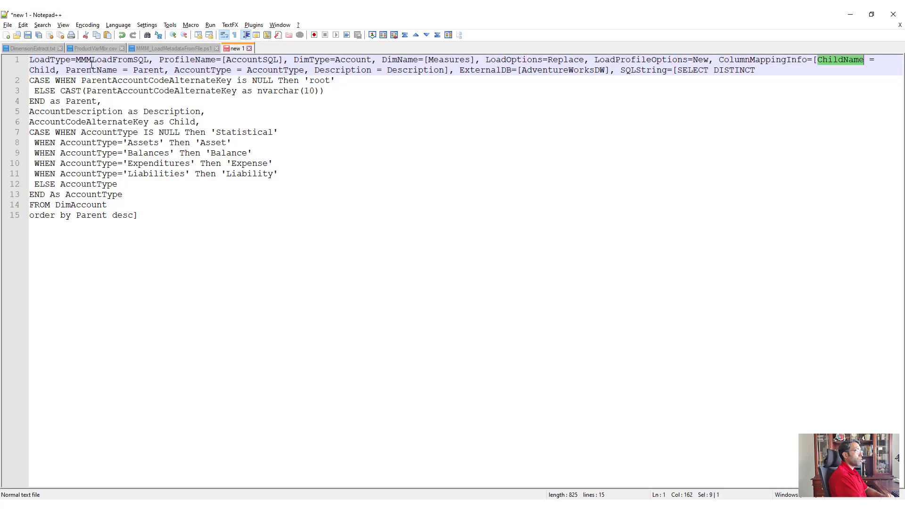
pyautogui.doubleClick(43, 60)
pyautogui.doubleClick(150, 68)
pyautogui.doubleClick(275, 70)
pyautogui.click(346, 77)
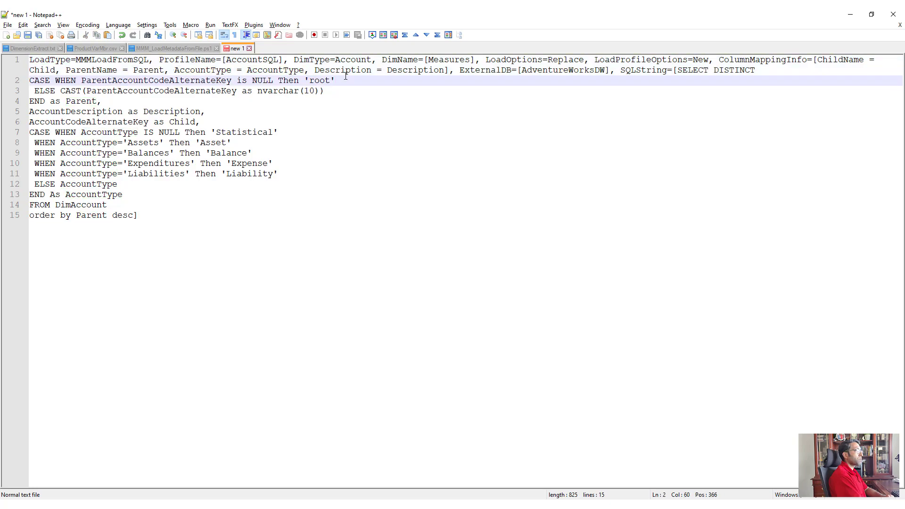
pyautogui.click(674, 70)
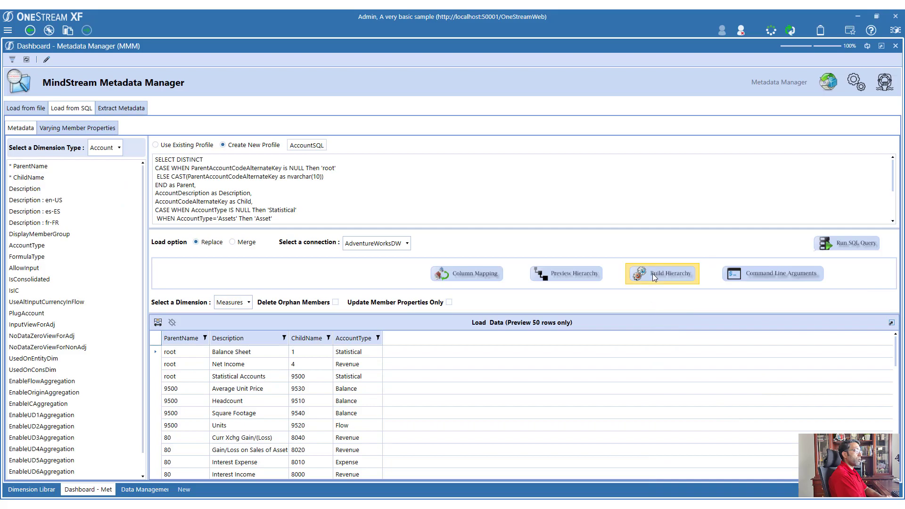
# Step: Switch to OneStream, build the account hierarchy, and inspect members 1, 4 and 9500 of the Measures dimension in the Dimension Library
pyautogui.click(652, 274)
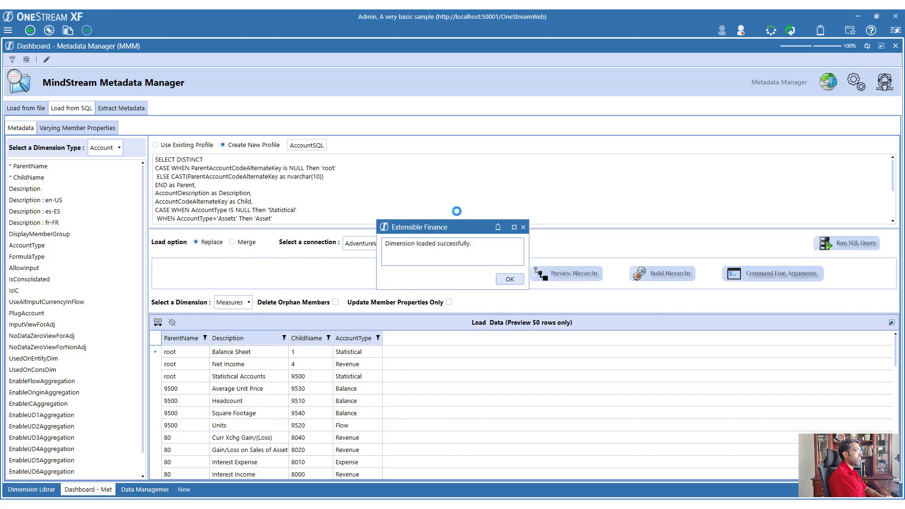
pyautogui.click(505, 280)
pyautogui.click(32, 490)
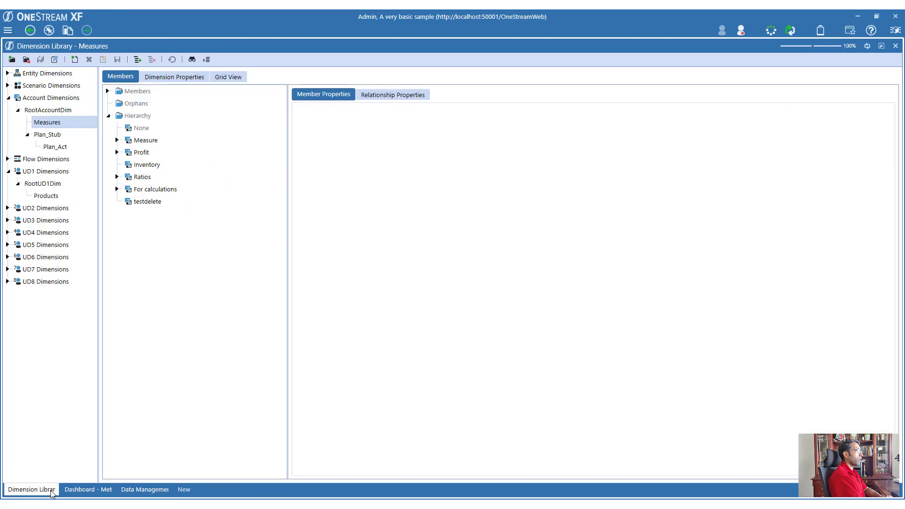
pyautogui.click(50, 111)
pyautogui.click(55, 124)
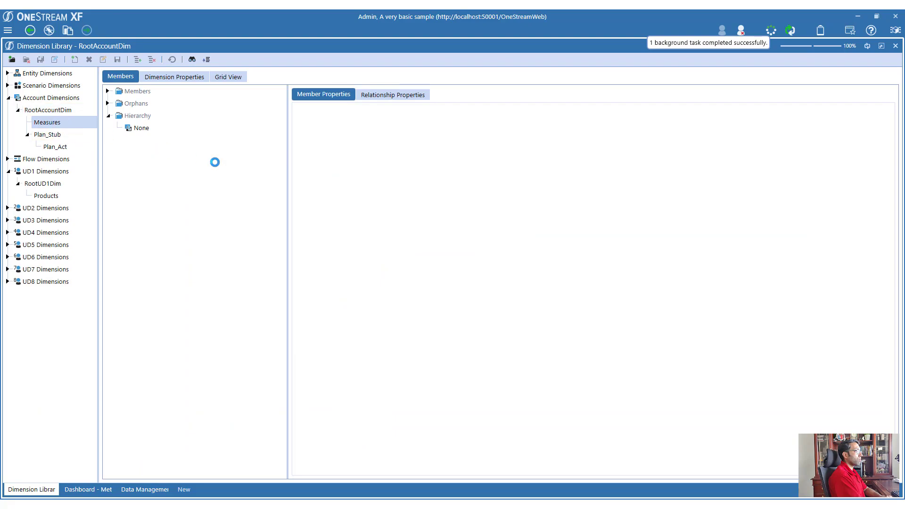
pyautogui.click(148, 213)
pyautogui.click(151, 226)
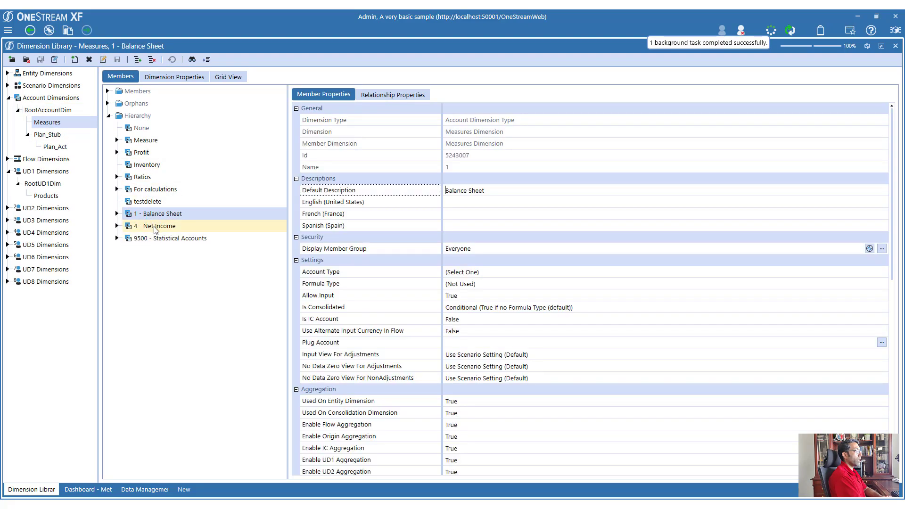
pyautogui.click(162, 238)
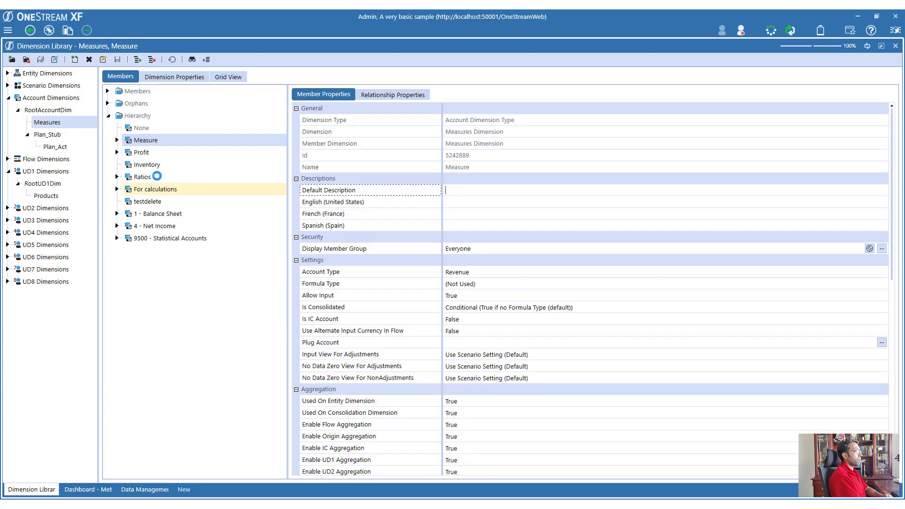
# Step: Remove the relationships of the Measure and Profit members in the Measures hierarchy, confirming each removal
pyautogui.rightClick(147, 143)
pyautogui.click(198, 215)
pyautogui.click(473, 288)
pyautogui.click(490, 291)
pyautogui.click(142, 140)
pyautogui.rightClick(137, 140)
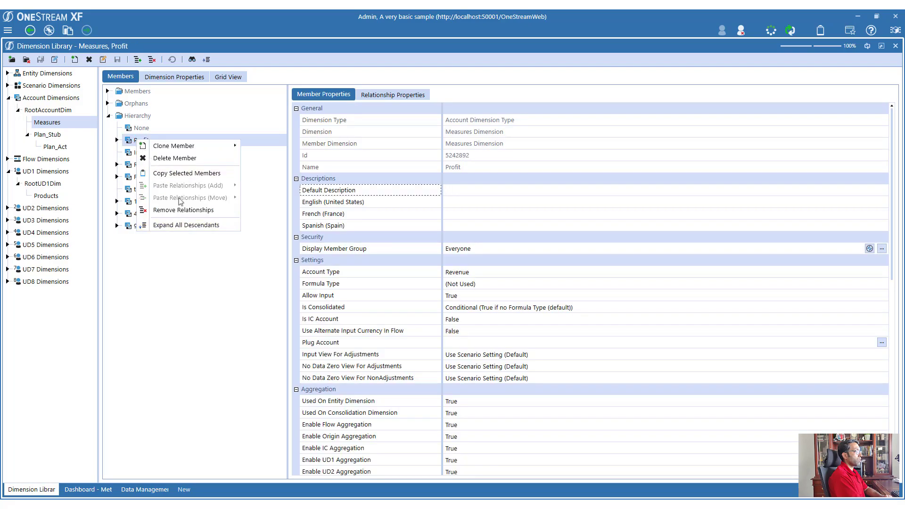
pyautogui.click(184, 210)
pyautogui.click(469, 292)
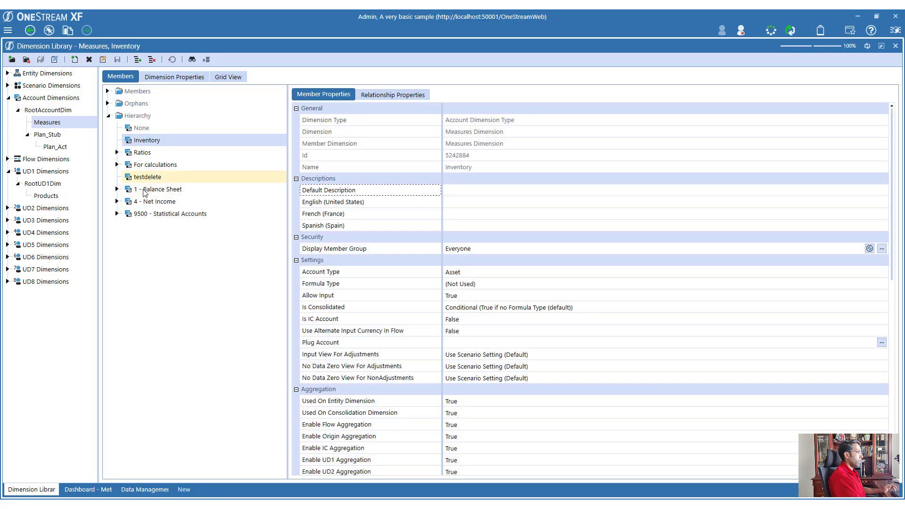
# Step: Remove the relationships of all members from Inventory through 9500 - Statistical Accounts, and check the Orphans group
pyautogui.keyDown('shift'); pyautogui.click(146, 215); pyautogui.keyUp('shift')
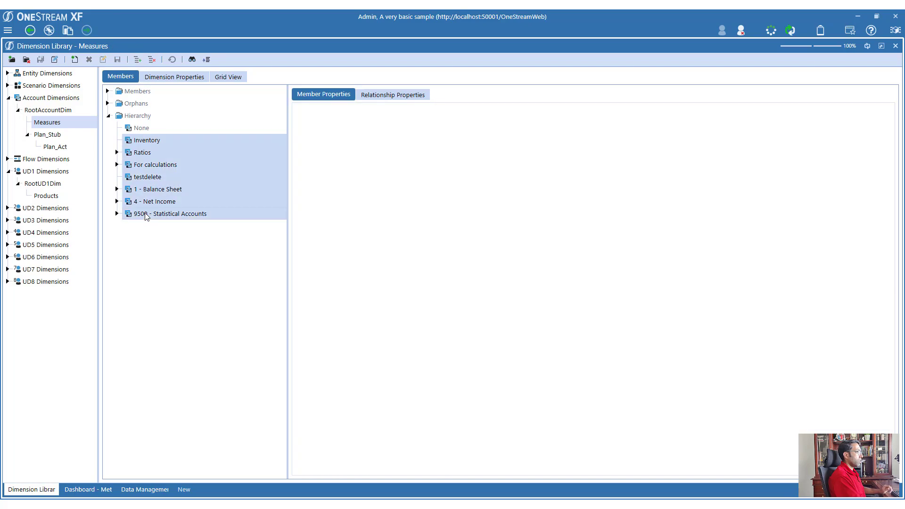
pyautogui.rightClick(146, 215)
pyautogui.click(170, 285)
pyautogui.click(495, 292)
pyautogui.click(485, 293)
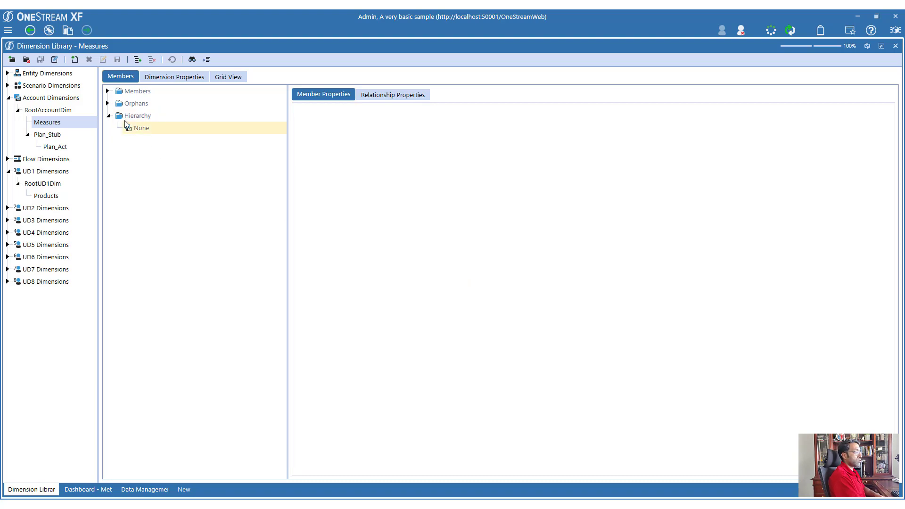
pyautogui.click(108, 103)
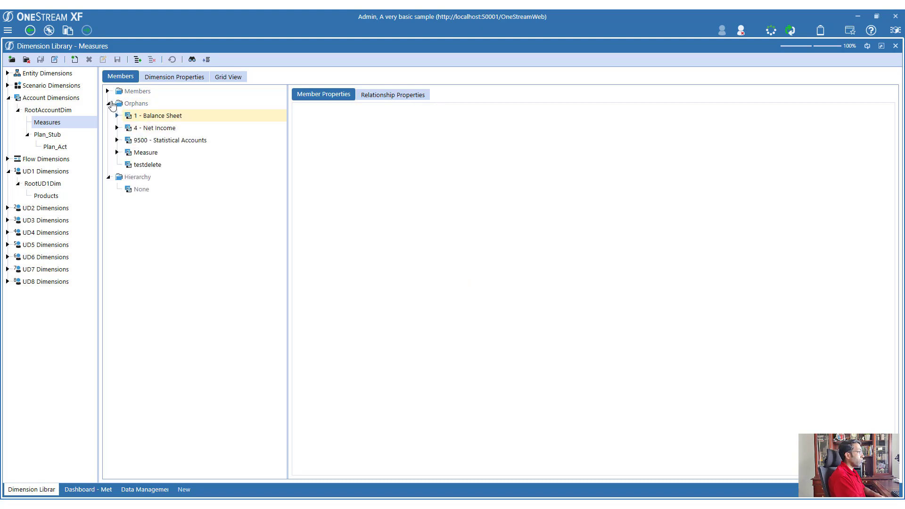
pyautogui.click(108, 103)
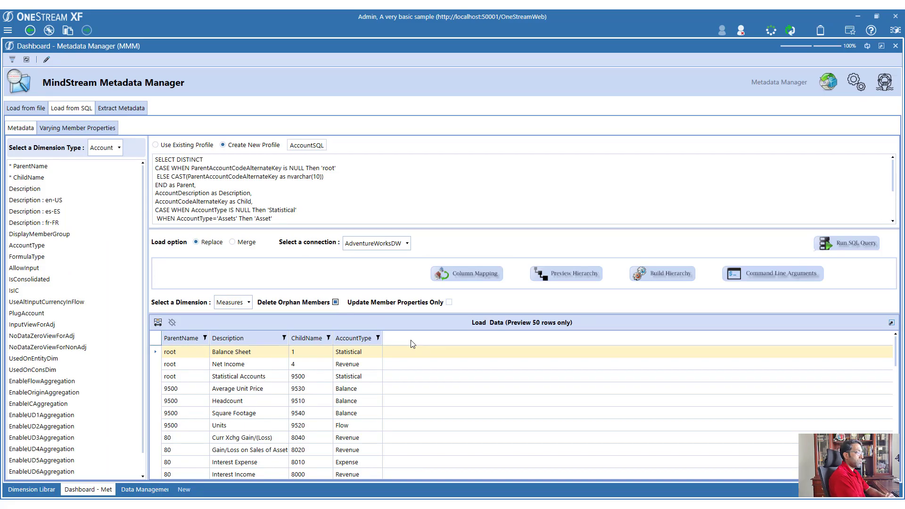
# Step: Try to build the Measures hierarchy with Delete Orphan Members enabled, and examine the error information of the DelOrphanDimensions.xml load task
pyautogui.click(663, 274)
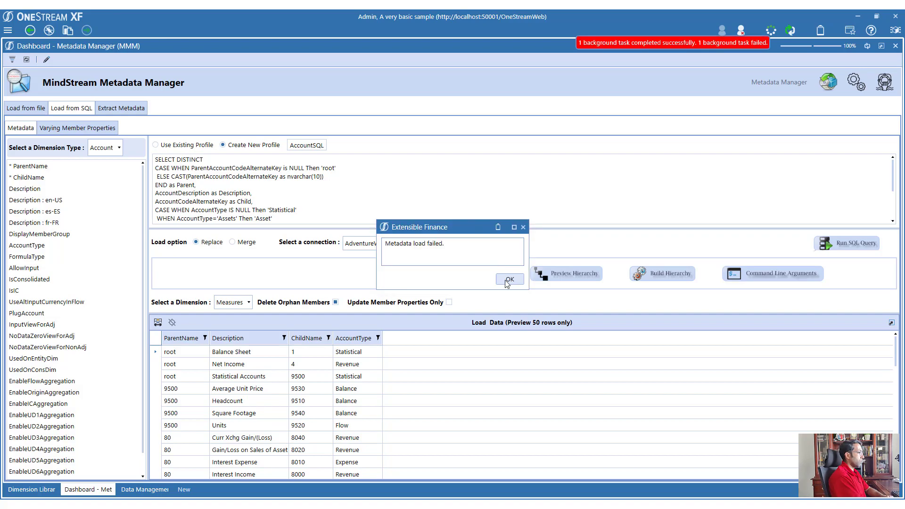
pyautogui.click(509, 279)
pyautogui.click(758, 42)
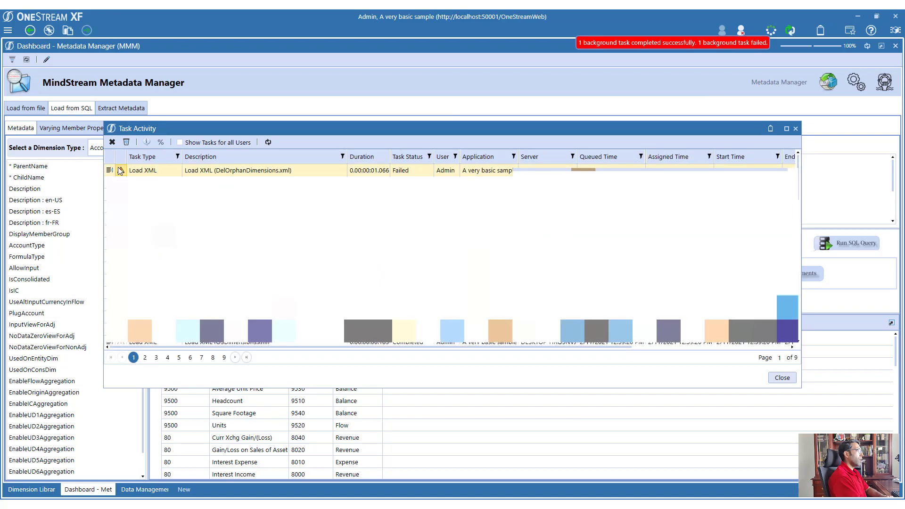
pyautogui.click(120, 171)
pyautogui.moveTo(353, 345); pyautogui.dragTo(483, 343)
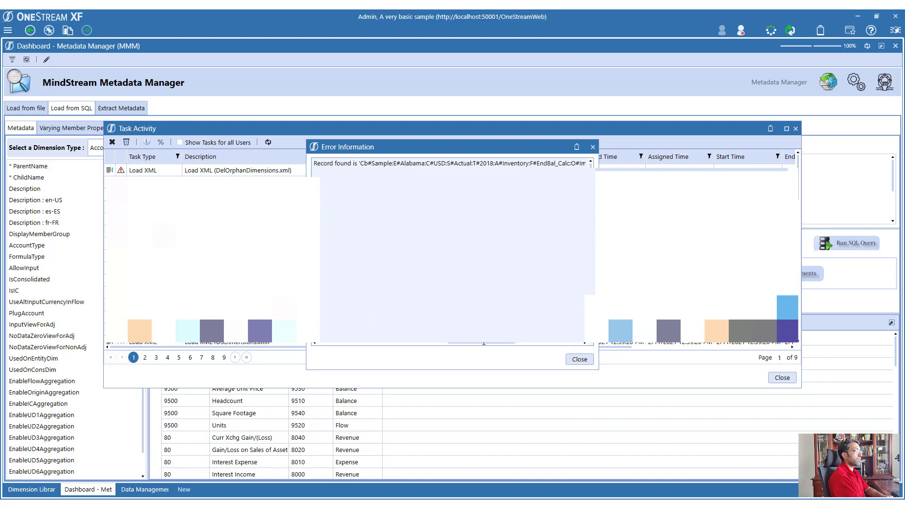
pyautogui.click(578, 361)
pyautogui.click(782, 377)
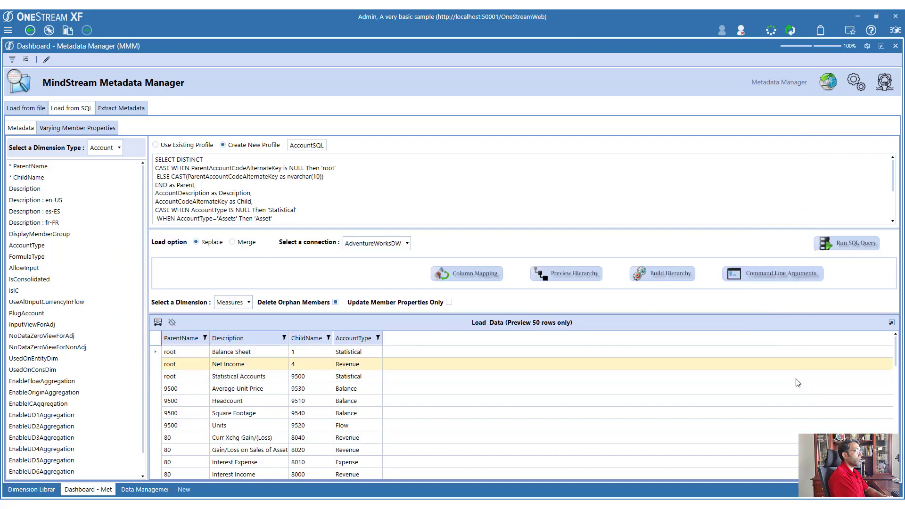
# Step: Run the Clear 2018 data management step to clear the Sample cube's Actual data, and acknowledge its completion
pyautogui.click(144, 489)
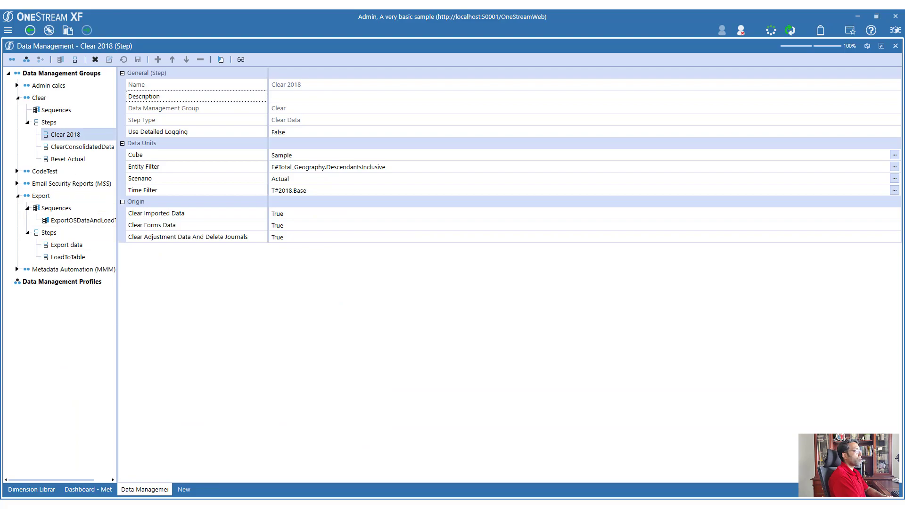
pyautogui.click(225, 62)
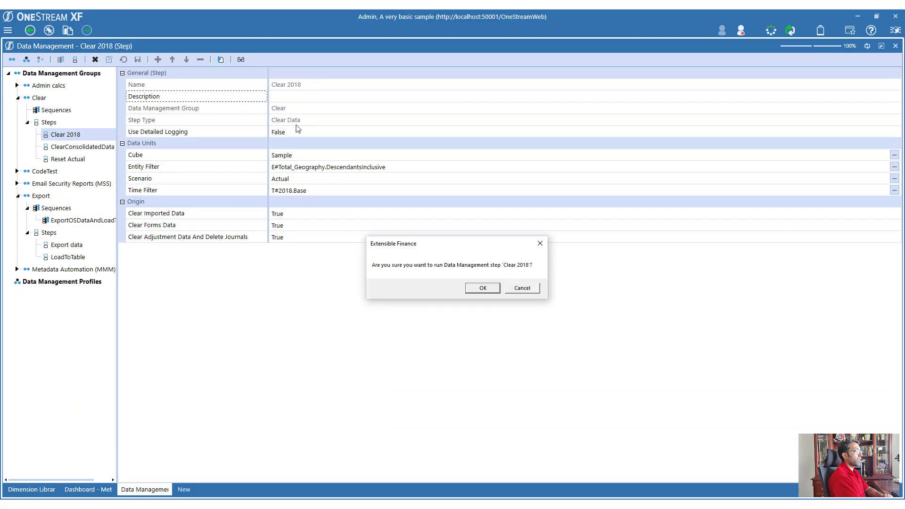
pyautogui.click(489, 291)
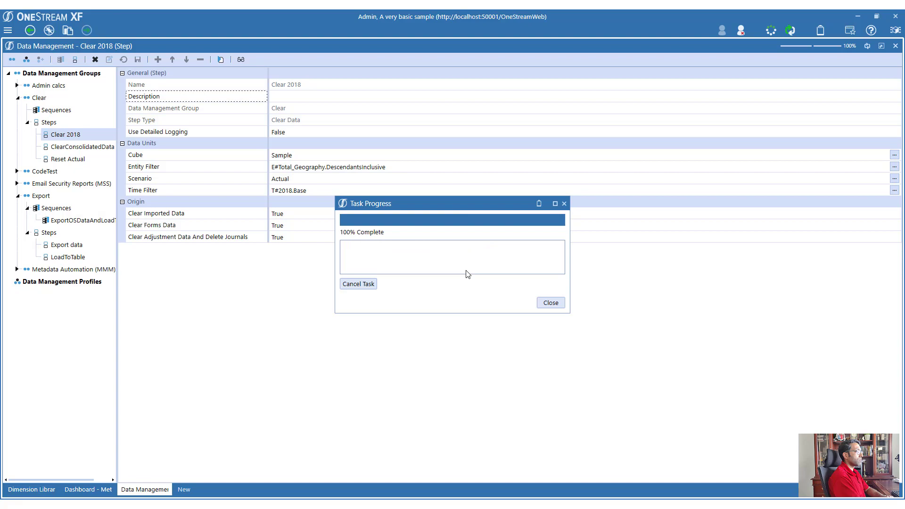
pyautogui.click(540, 302)
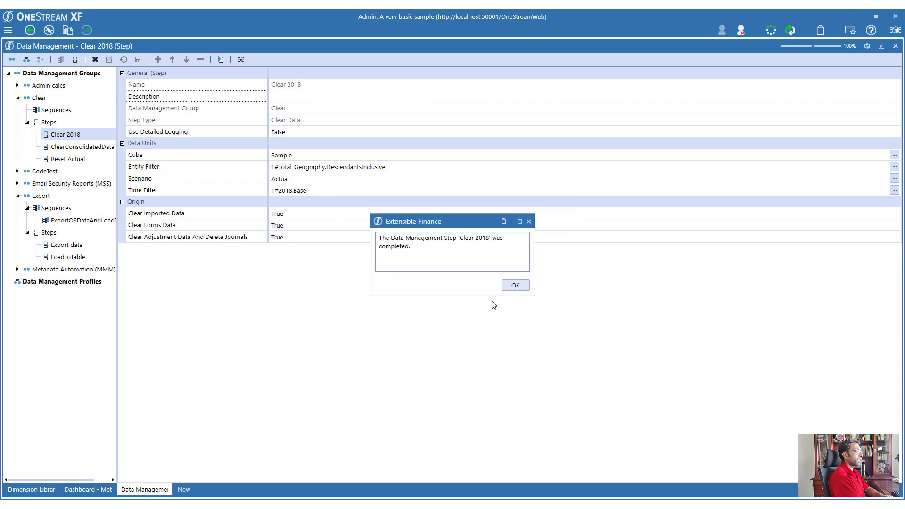
pyautogui.click(519, 287)
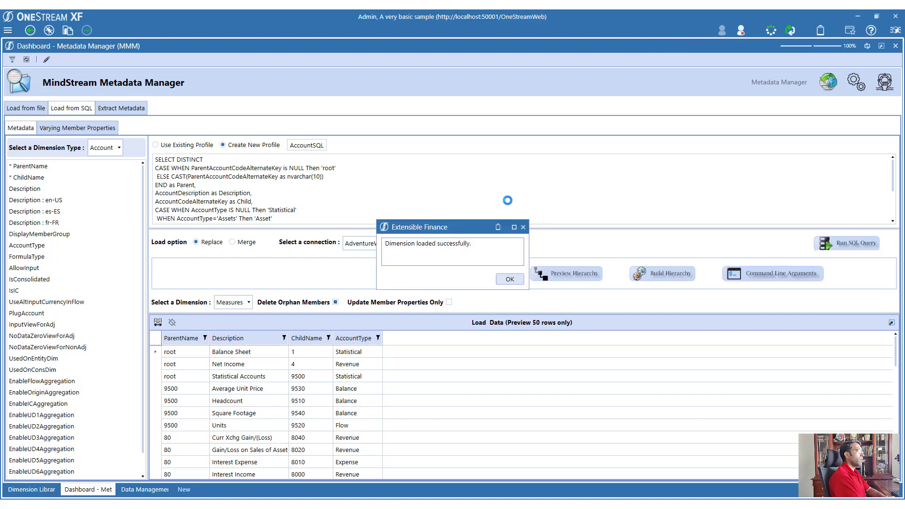
# Step: Rebuild the Measures hierarchy with Delete Orphan Members enabled, and inspect members 1, 4 and 9500 in the Dimension Library
pyautogui.click(510, 279)
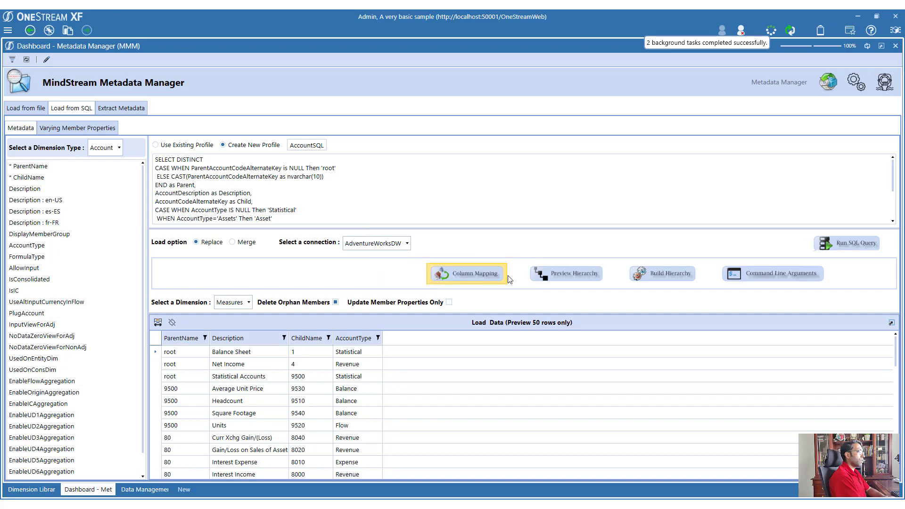
pyautogui.click(32, 490)
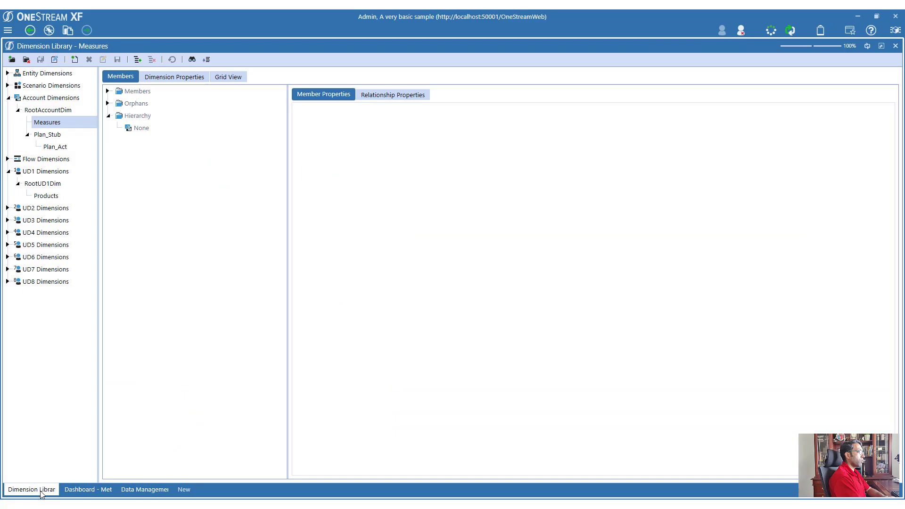
pyautogui.click(49, 134)
pyautogui.click(48, 123)
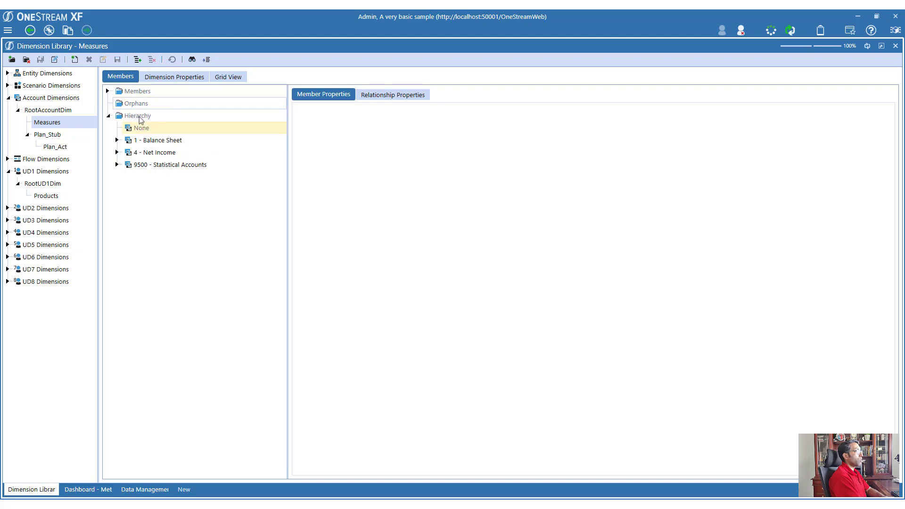
pyautogui.click(151, 140)
pyautogui.click(141, 153)
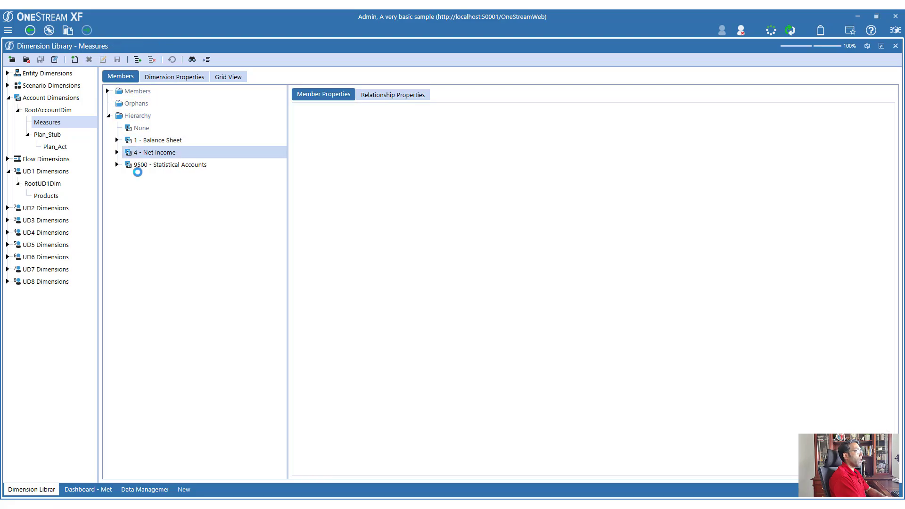
pyautogui.click(150, 165)
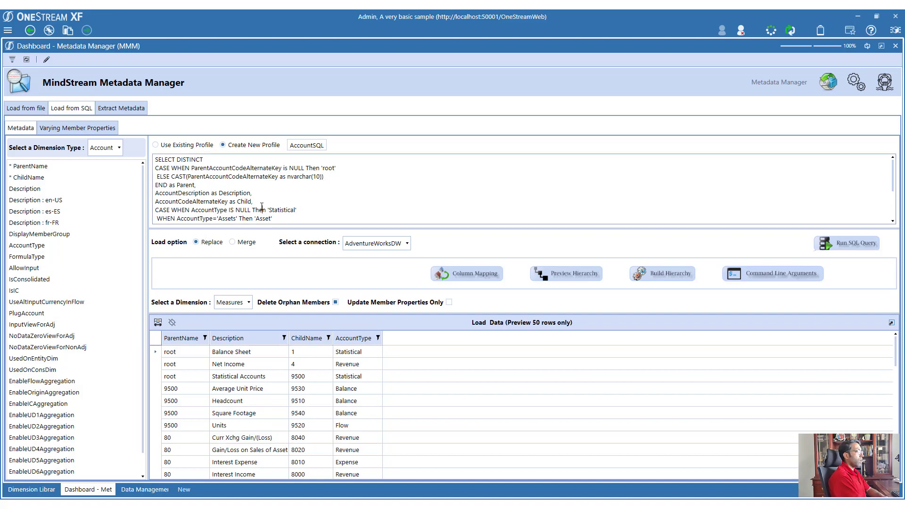
# Step: Replace the SQL query with select 'root' as Parent, 'todelete' as child
pyautogui.hotkey('ctrl', 'a')
pyautogui.press('Delete')
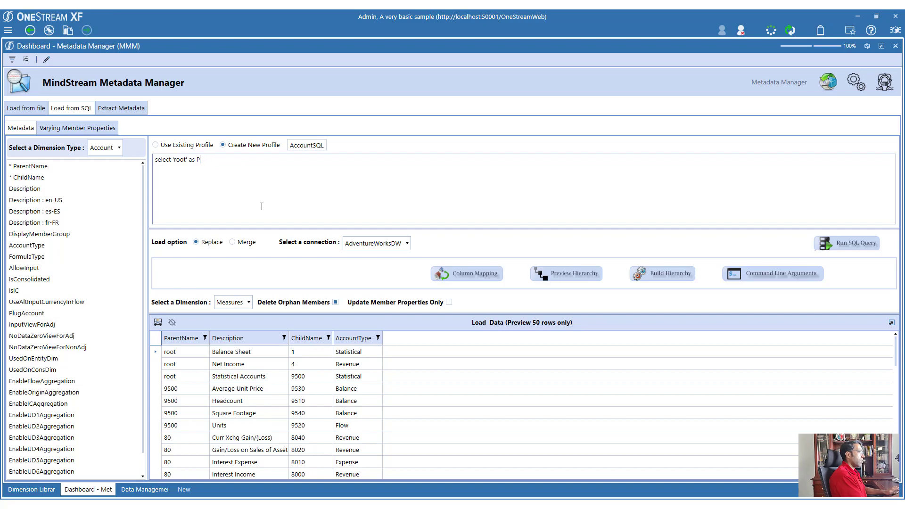
pyautogui.write(',')
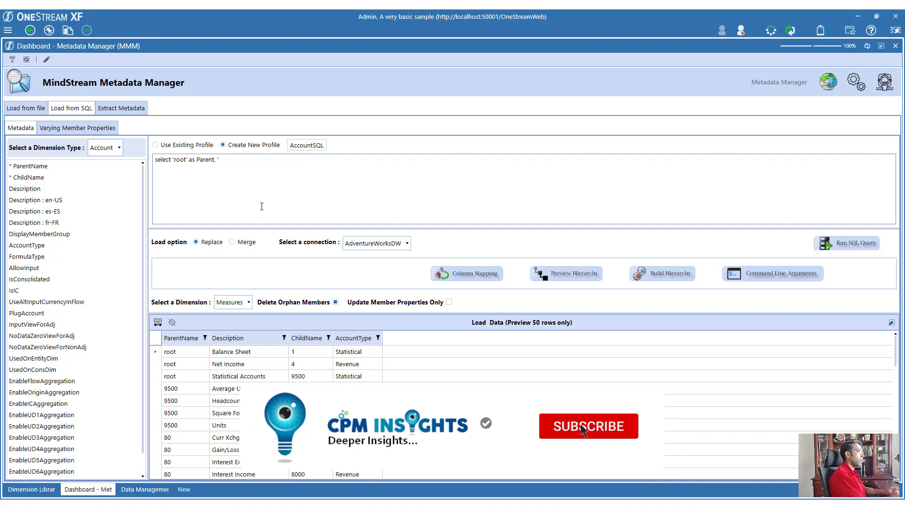
pyautogui.press('BackSpace')
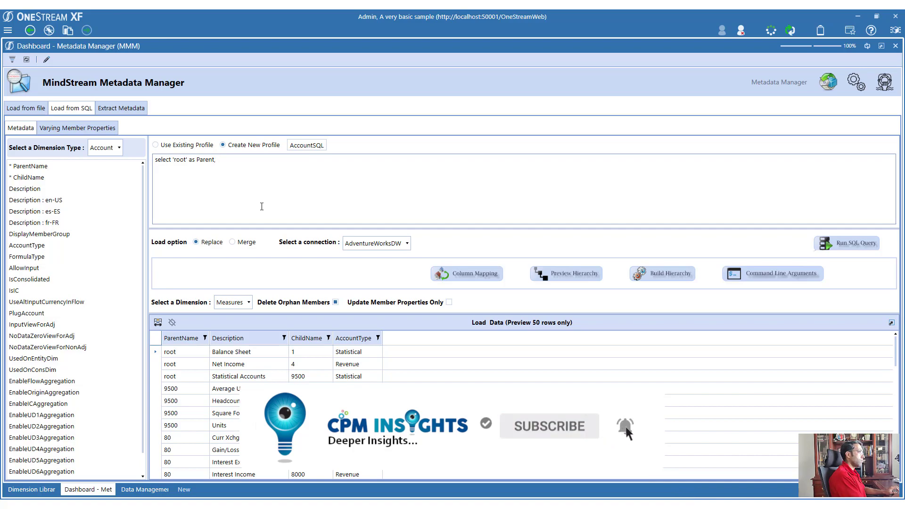
pyautogui.write("'todelete")
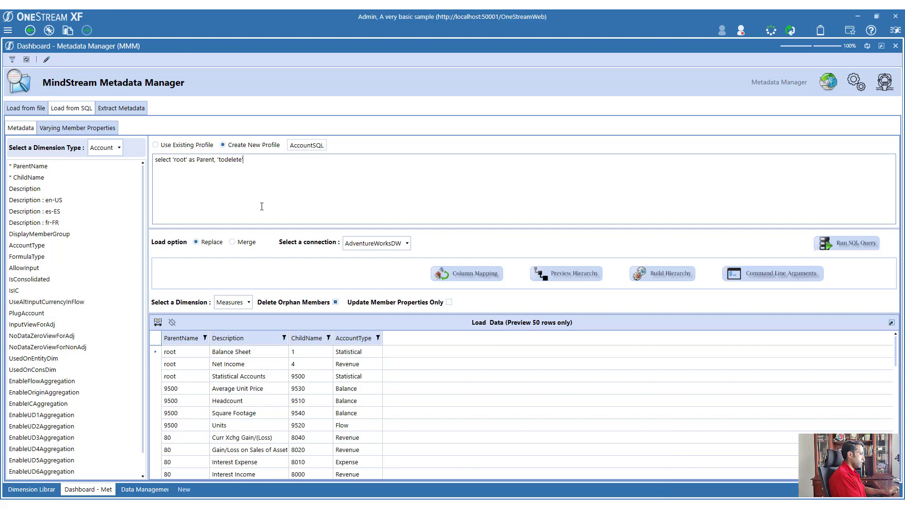
pyautogui.write("' as child")
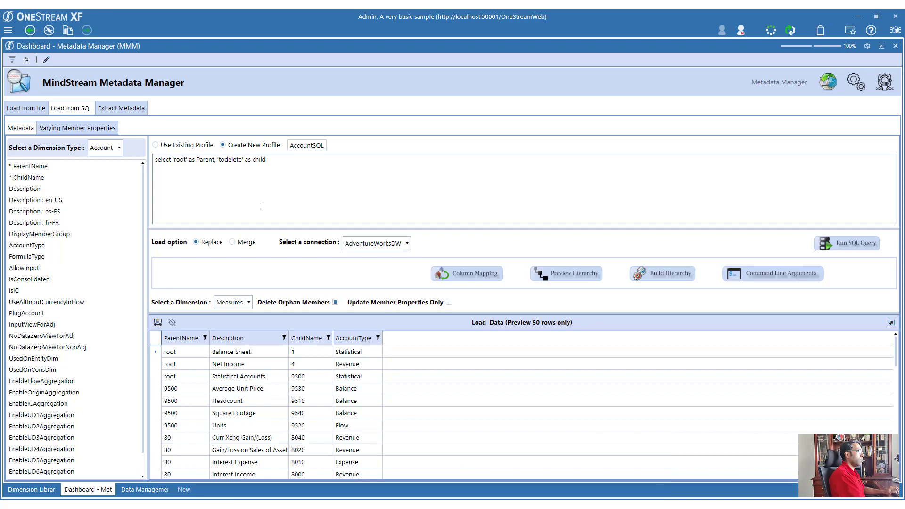
# Step: Run the query under the new profile name AccountDeleteSQL, and set the load option to Merge
pyautogui.click(312, 146)
pyautogui.write('Delete')
pyautogui.click(353, 182)
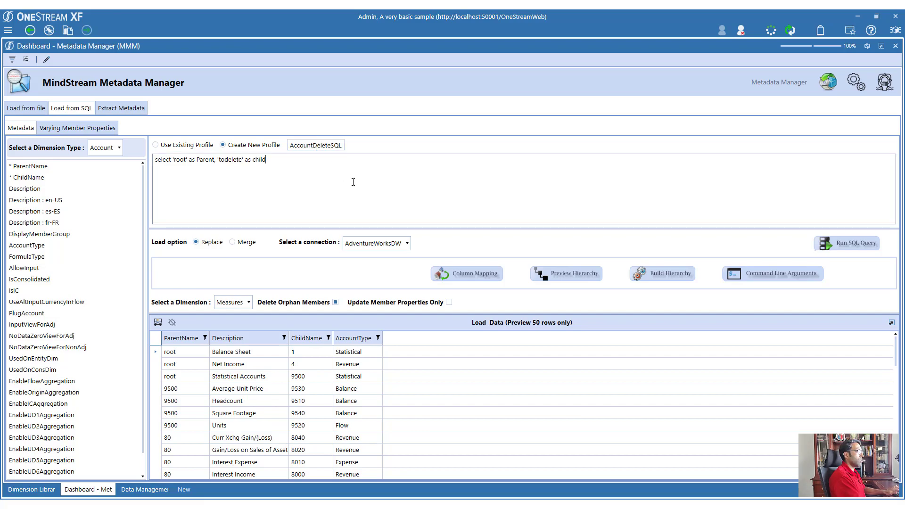
pyautogui.click(849, 243)
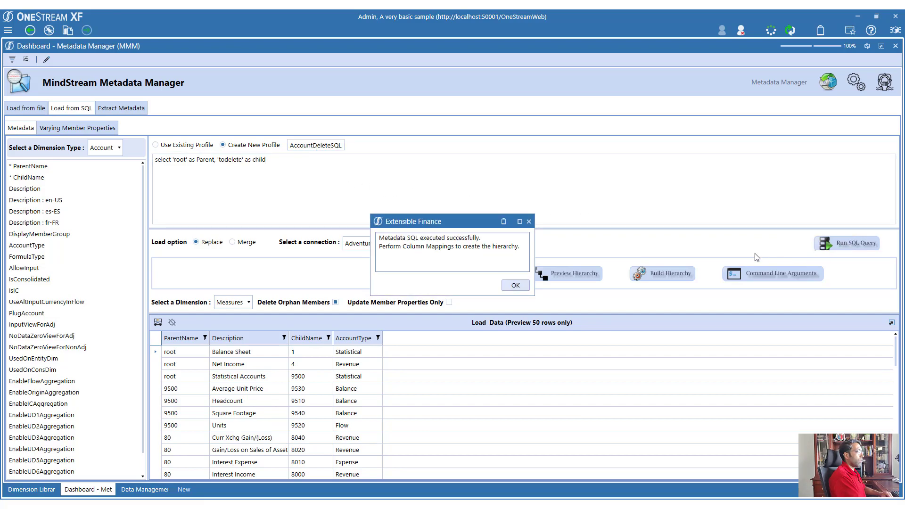
pyautogui.click(508, 284)
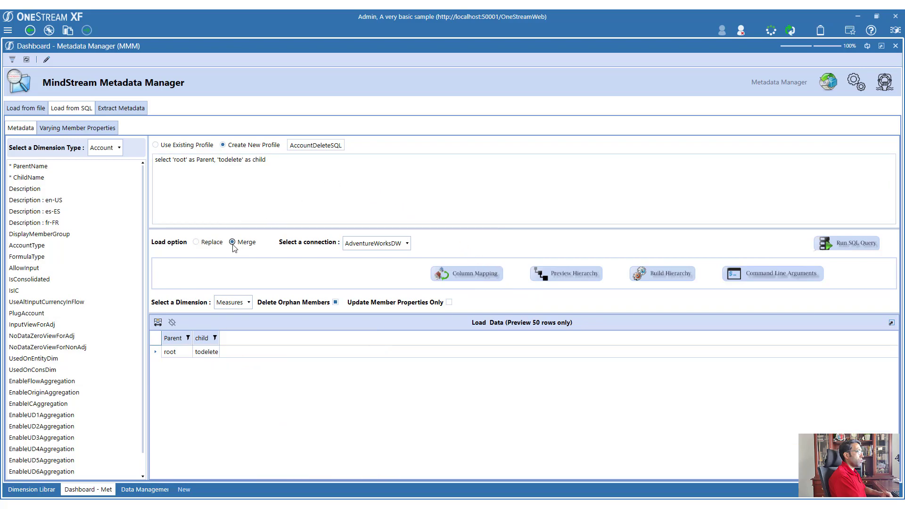
# Step: Remove the relationships of member 9500 - Statistical Accounts in the Measures dimension of the Dimension Library
pyautogui.click(27, 490)
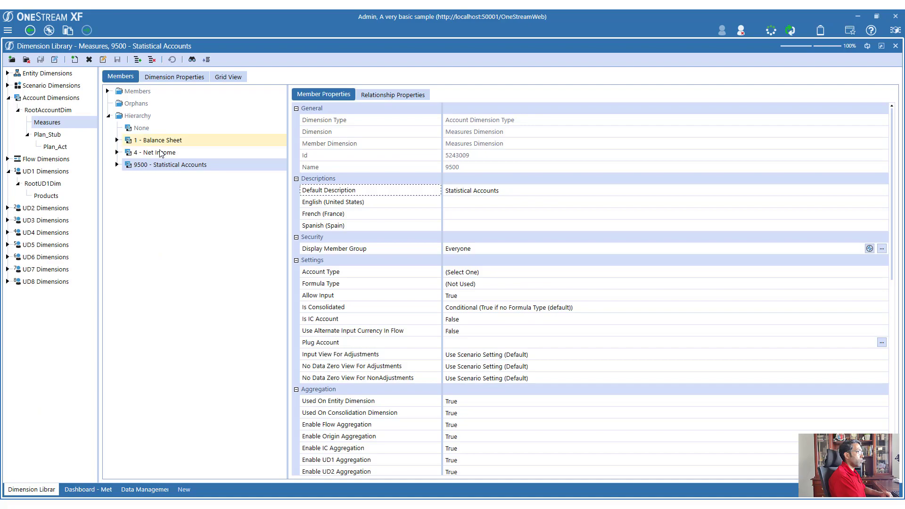
pyautogui.rightClick(146, 166)
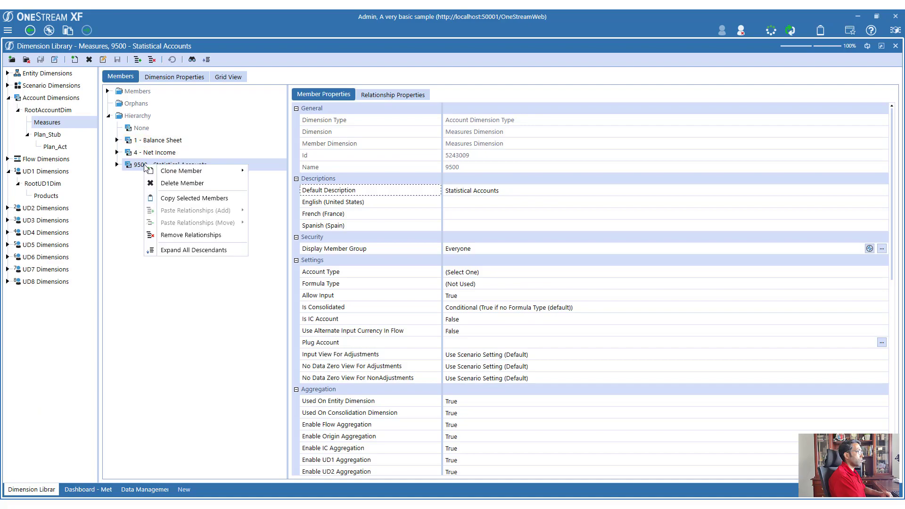
pyautogui.click(173, 237)
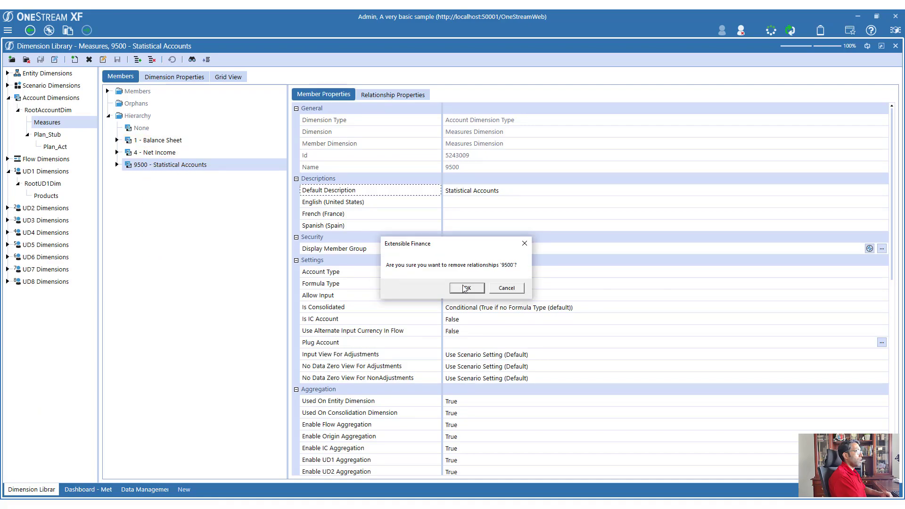
pyautogui.click(485, 291)
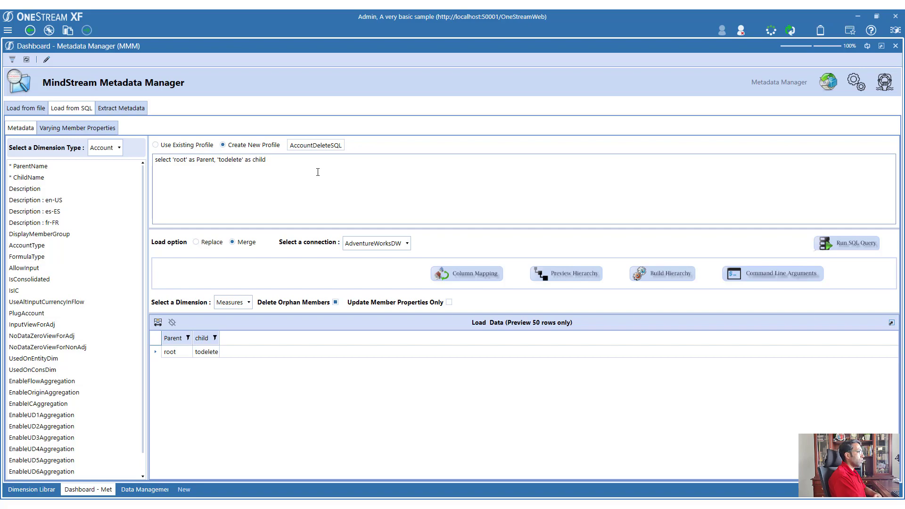
# Step: Map the load column Parent to ParentName and child to ChildName, then save and update the column mapping
pyautogui.click(462, 274)
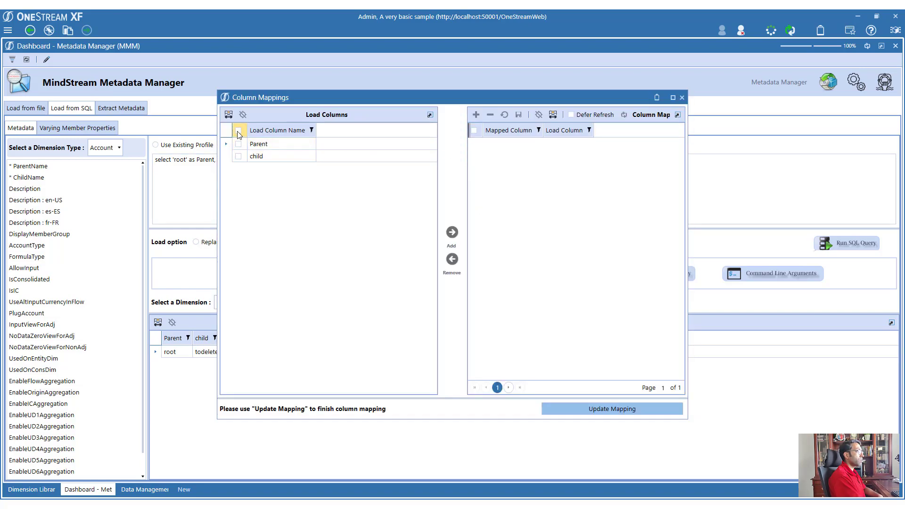
pyautogui.click(238, 131)
pyautogui.click(452, 231)
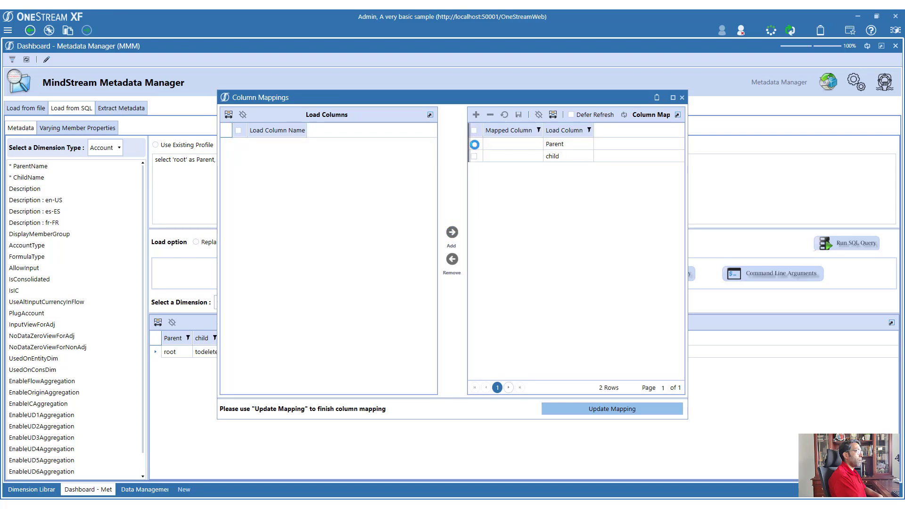
pyautogui.click(528, 144)
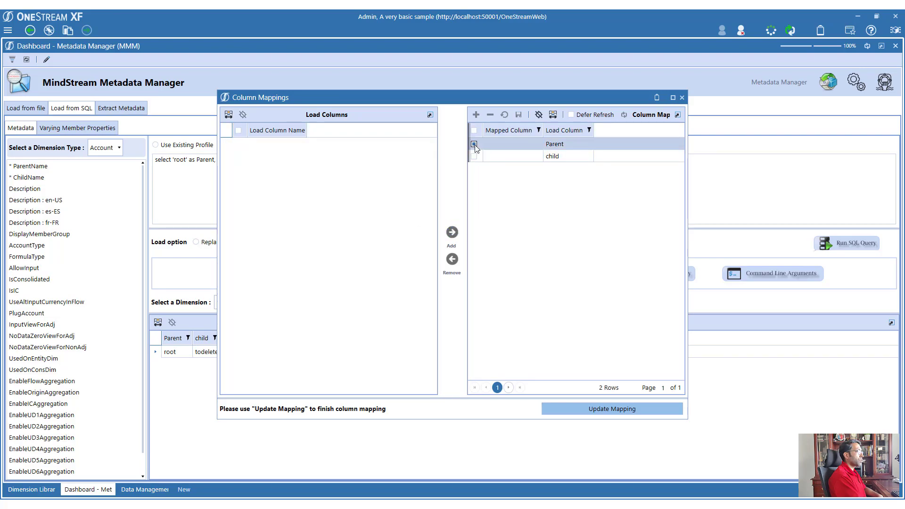
pyautogui.click(528, 144)
pyautogui.click(508, 157)
pyautogui.click(508, 162)
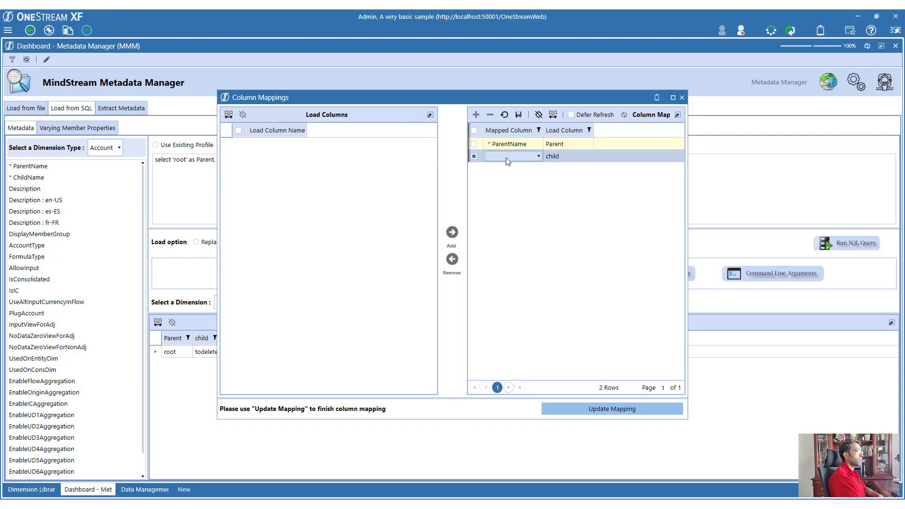
pyautogui.click(508, 181)
pyautogui.click(519, 115)
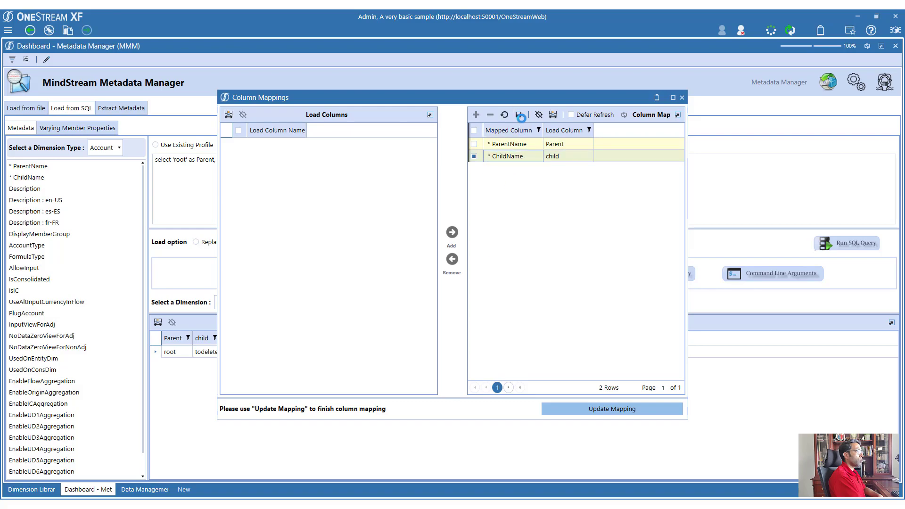
pyautogui.click(602, 410)
pyautogui.click(510, 280)
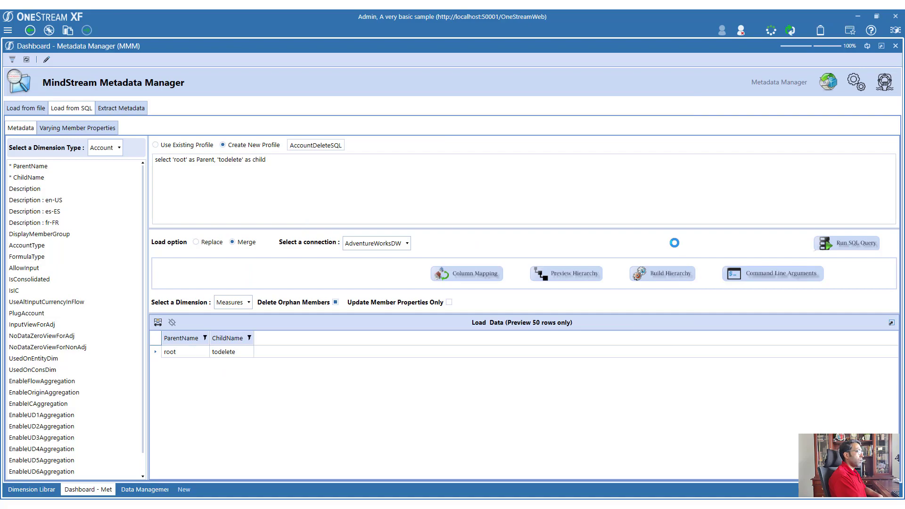
# Step: Build the Measures hierarchy with Delete Orphan Members enabled, and reload the Measures dimension in the Dimension Library
pyautogui.click(669, 277)
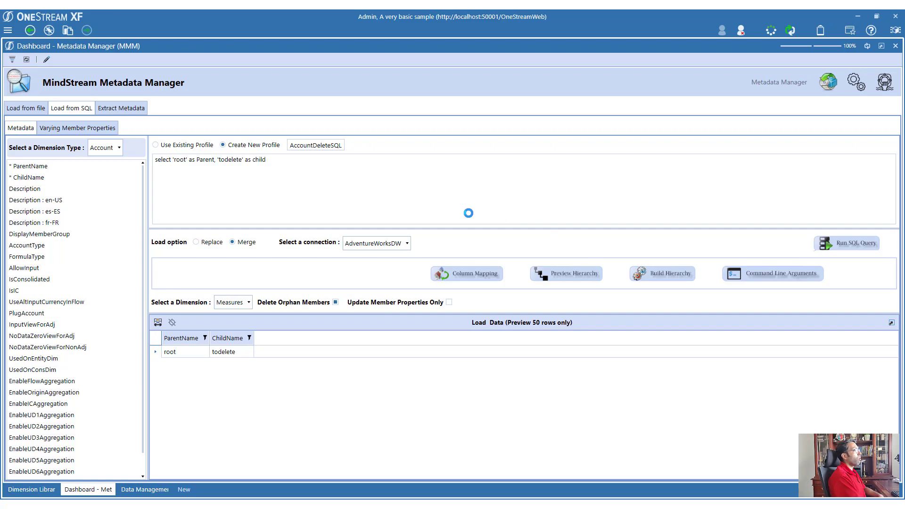
pyautogui.click(511, 283)
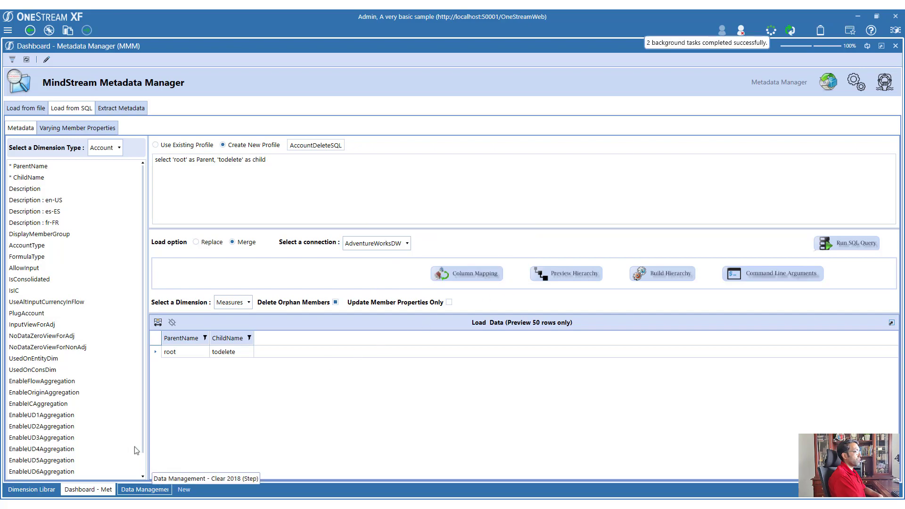
pyautogui.click(31, 489)
pyautogui.click(43, 135)
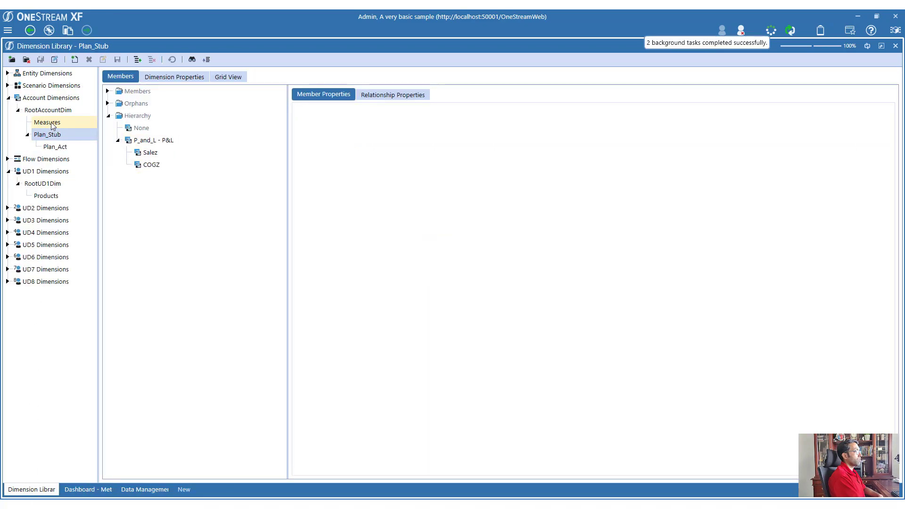
pyautogui.click(51, 123)
# Step: Check the Orphans group in Measures, and delete the todelete member from the hierarchy
pyautogui.click(143, 165)
pyautogui.click(107, 104)
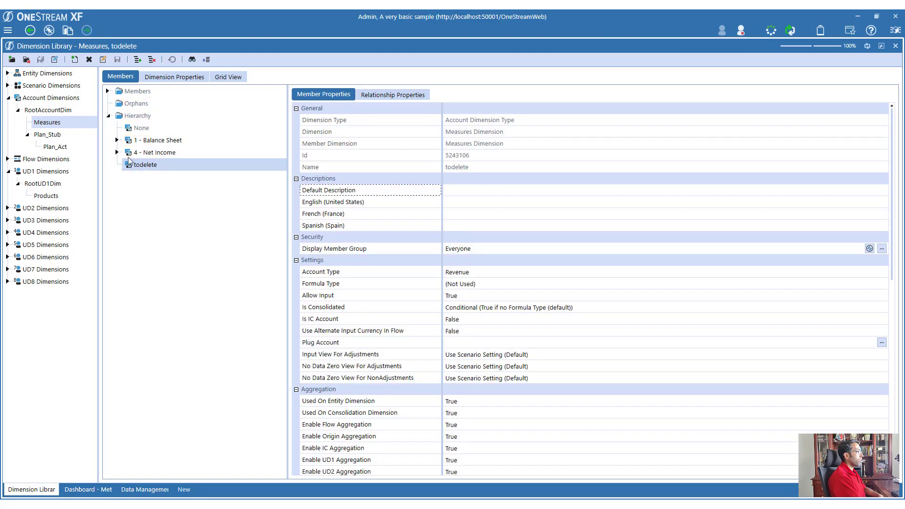
pyautogui.click(88, 59)
pyautogui.click(463, 287)
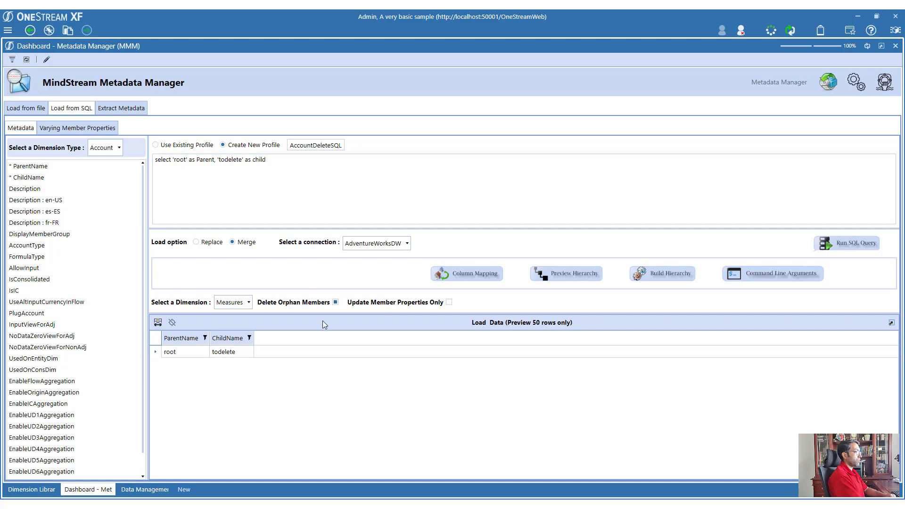
# Step: Turn off Delete Orphan Members for the todelete load in Metadata Manager
pyautogui.click(336, 302)
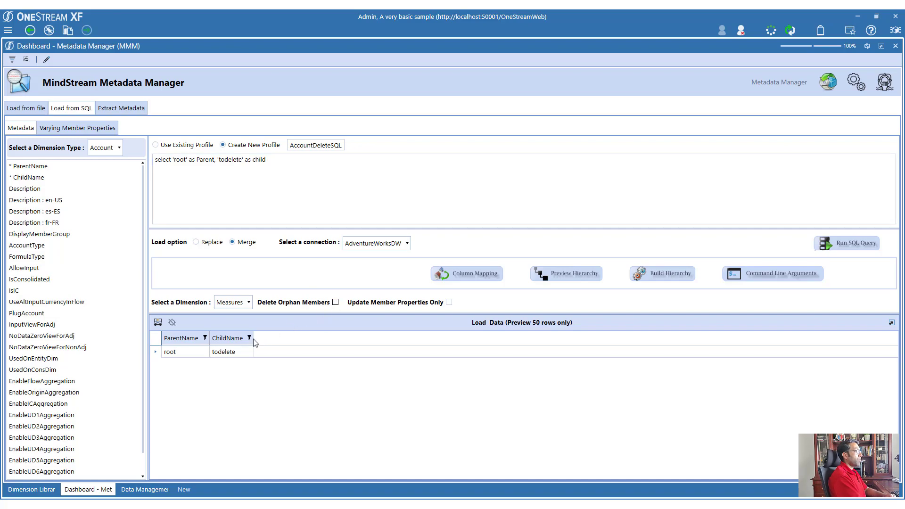
pyautogui.click(224, 352)
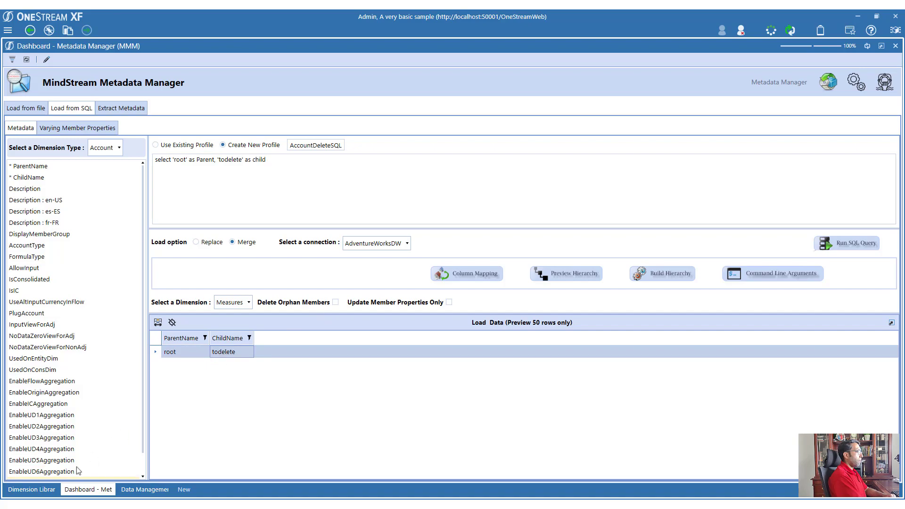
# Step: In the Dimension Library, set the Account Type of 400 - Gross Margin, under 40 - Operating Profit, to Group
pyautogui.click(47, 490)
pyautogui.click(118, 153)
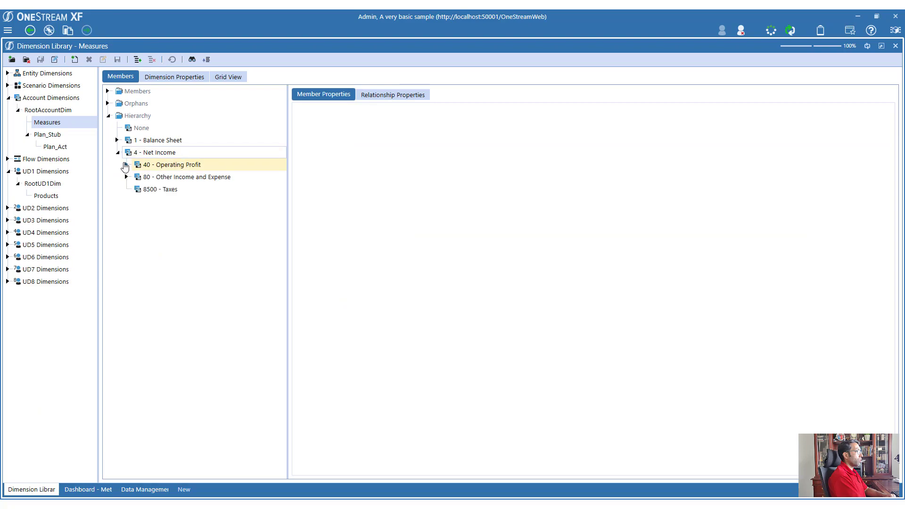
pyautogui.click(125, 165)
pyautogui.click(179, 177)
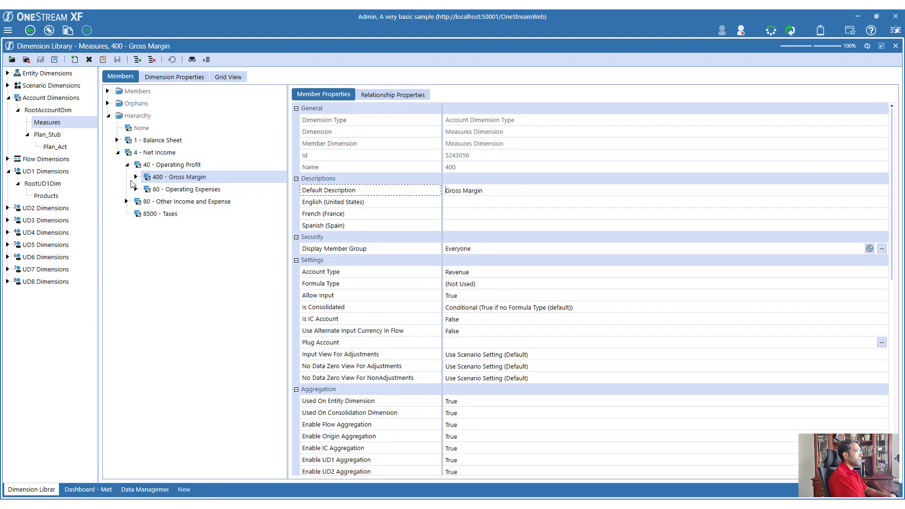
pyautogui.click(464, 271)
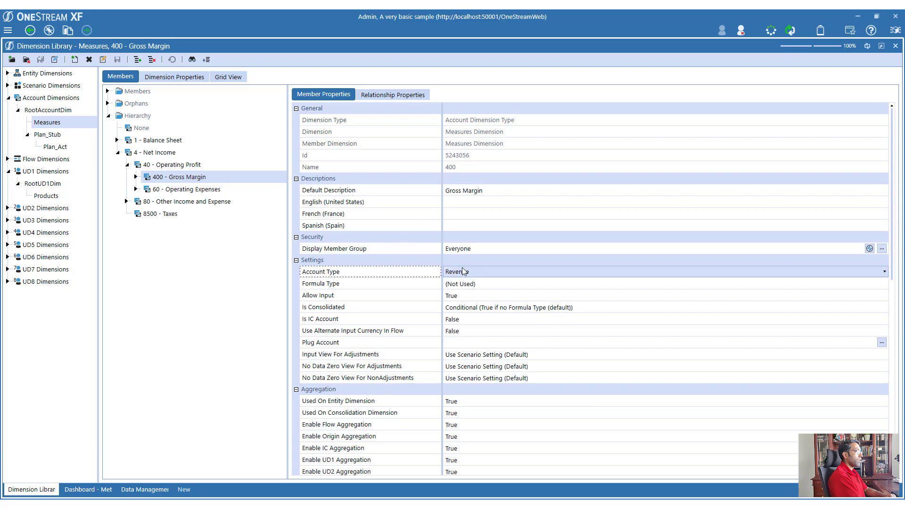
pyautogui.click(464, 272)
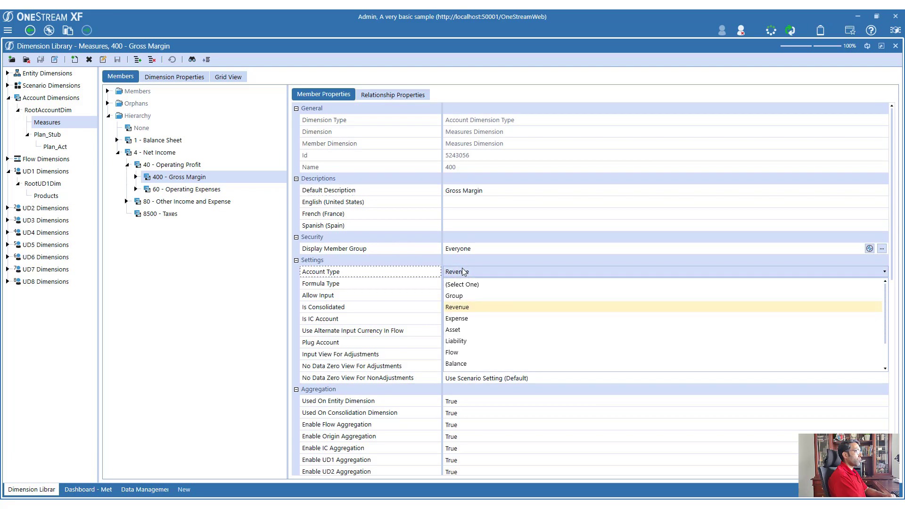
pyautogui.click(470, 300)
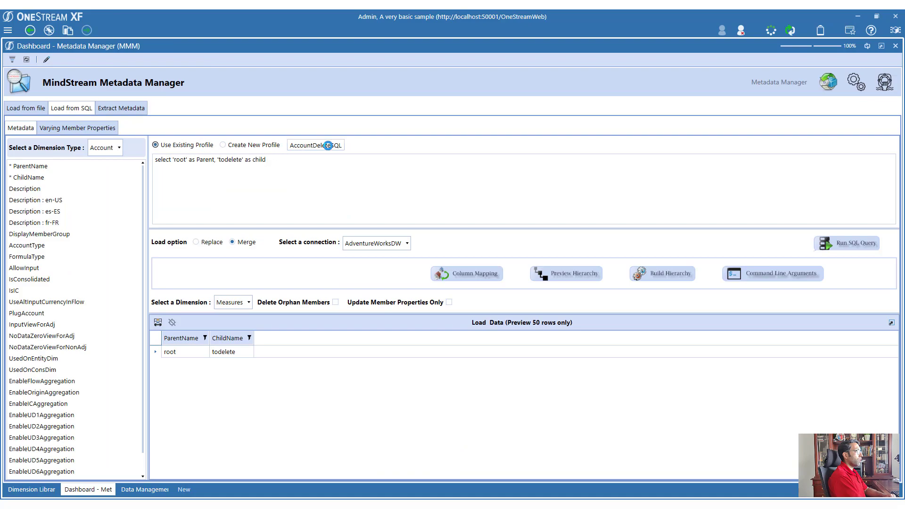
# Step: Load the existing AccountSQL profile in Metadata Manager, and run its query with the filter WHERE AccountType NOT IN ('Statistical')
pyautogui.click(330, 145)
pyautogui.click(328, 169)
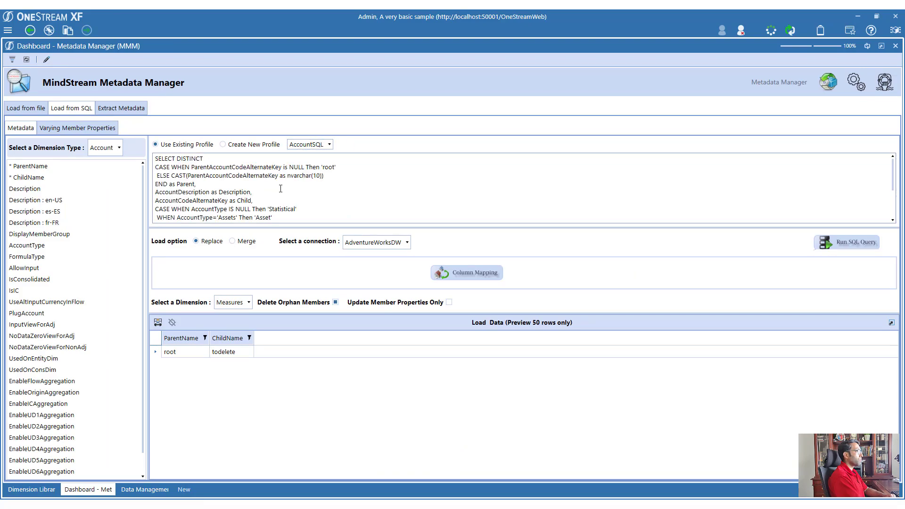
pyautogui.scroll(-2, 280, 189)
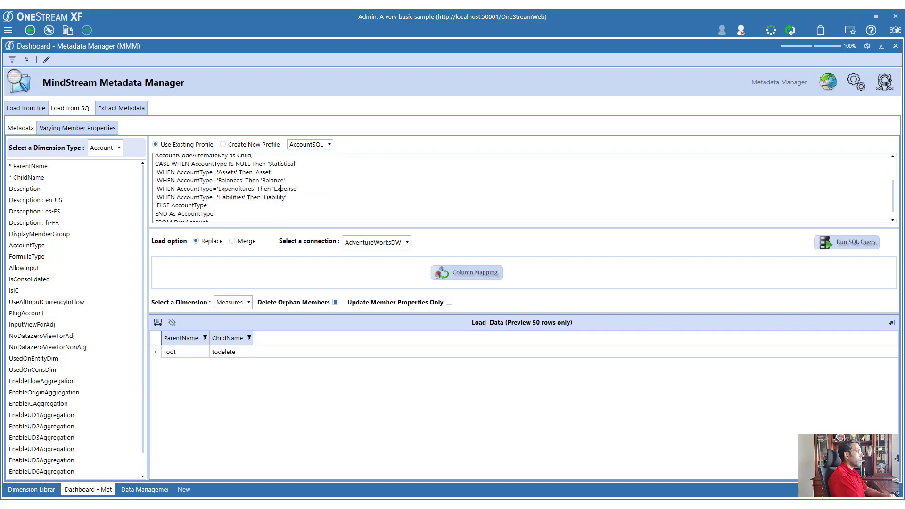
pyautogui.scroll(-1, 281, 188)
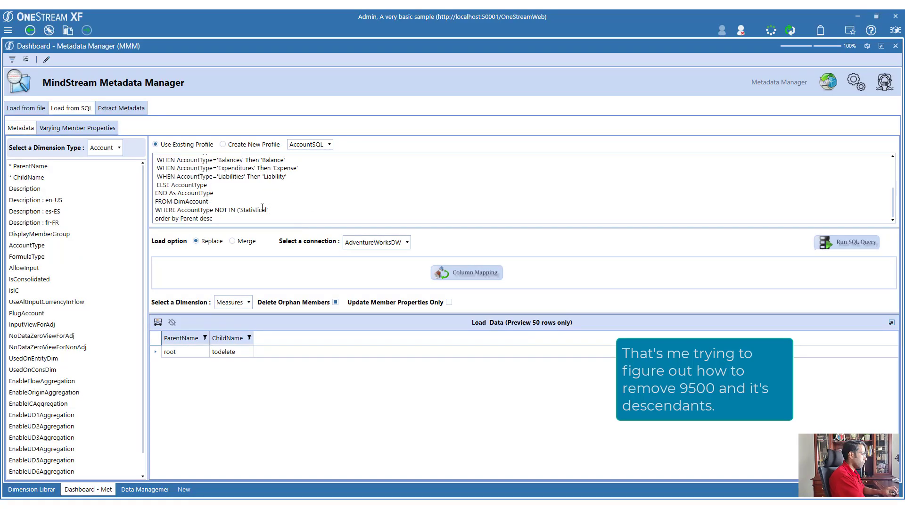
pyautogui.click(826, 243)
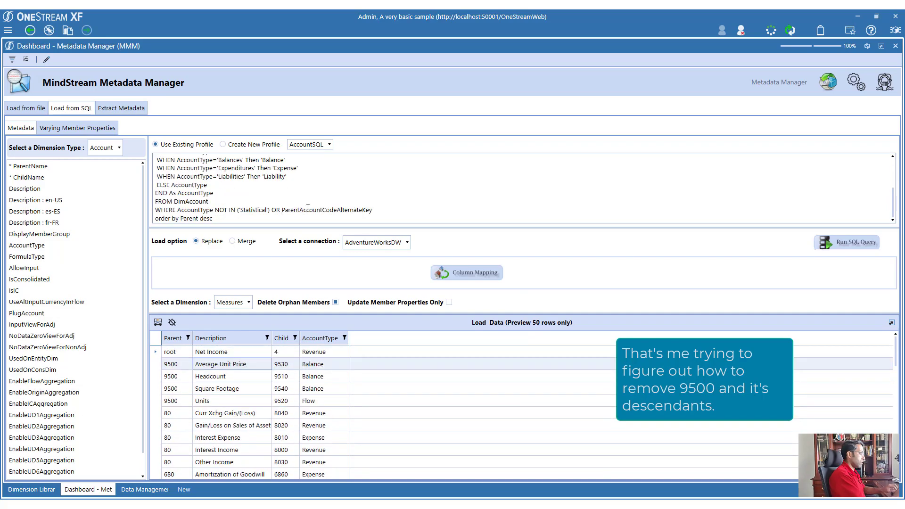
# Step: Extend the query's WHERE clause with AND ParentAccountCodeAlternateKey <> '9500'
pyautogui.write("'9500'")
pyautogui.doubleClick(275, 210)
pyautogui.write('AND')
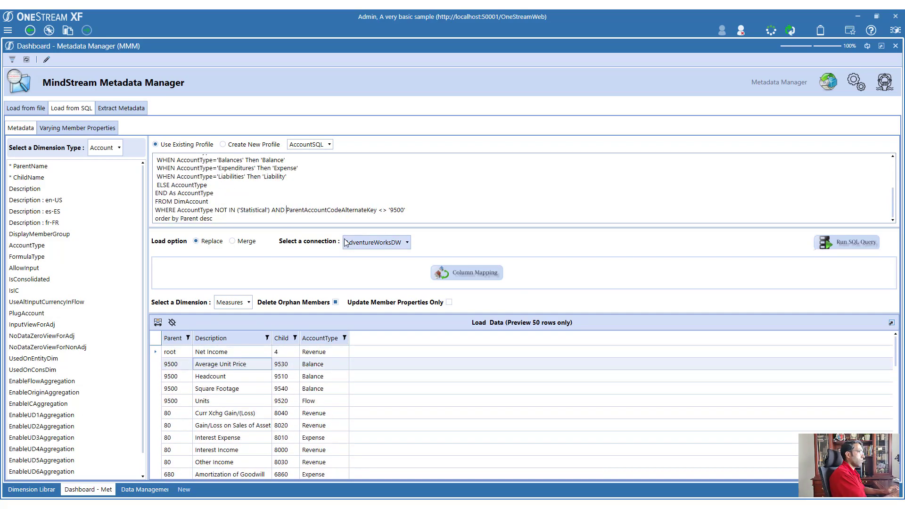
# Step: Run the edited AccountSQL query, switch the load from Delete Orphan Members to Update Member Properties Only, and review the preview's account types
pyautogui.click(870, 243)
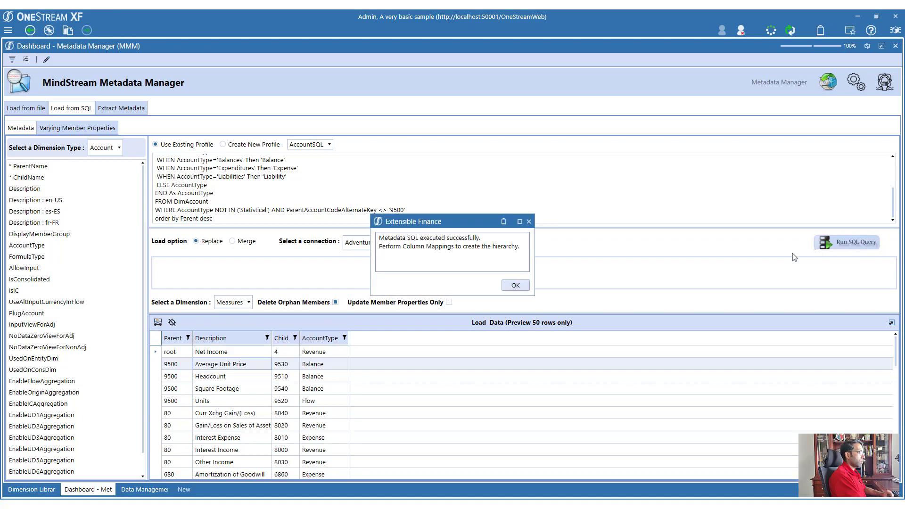
pyautogui.click(515, 285)
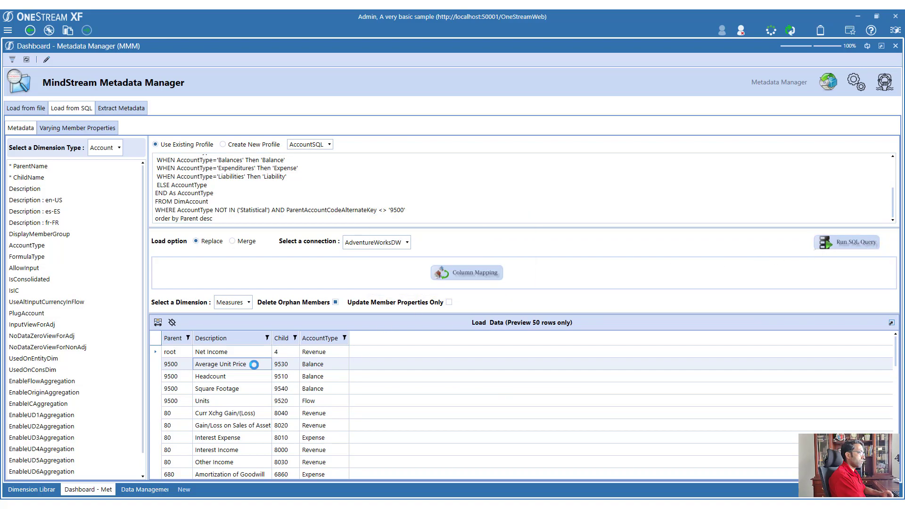
pyautogui.scroll(-10, 257, 369)
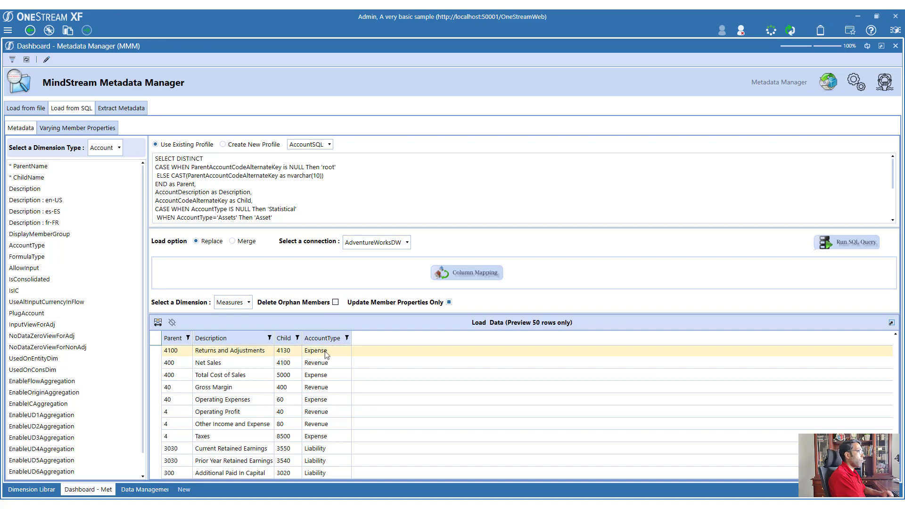
pyautogui.click(320, 375)
pyautogui.scroll(2, 274, 354)
pyautogui.scroll(5, 274, 355)
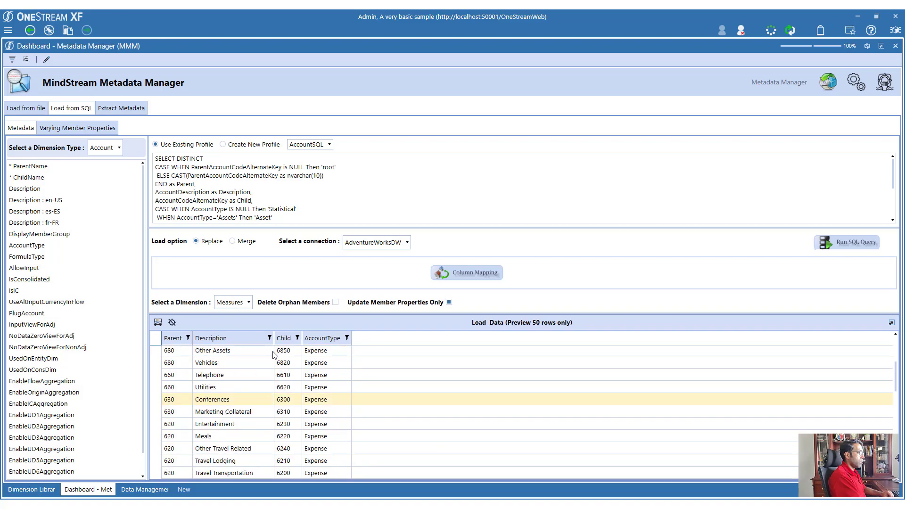
pyautogui.click(274, 354)
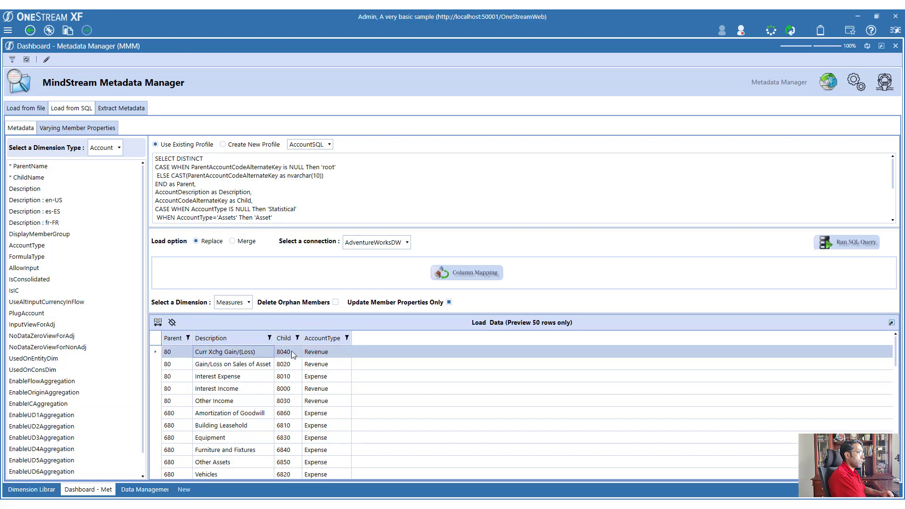
# Step: In the Dimension Library, set the Account Type of 80 - Other Income and Expense to Group and save it
pyautogui.click(30, 490)
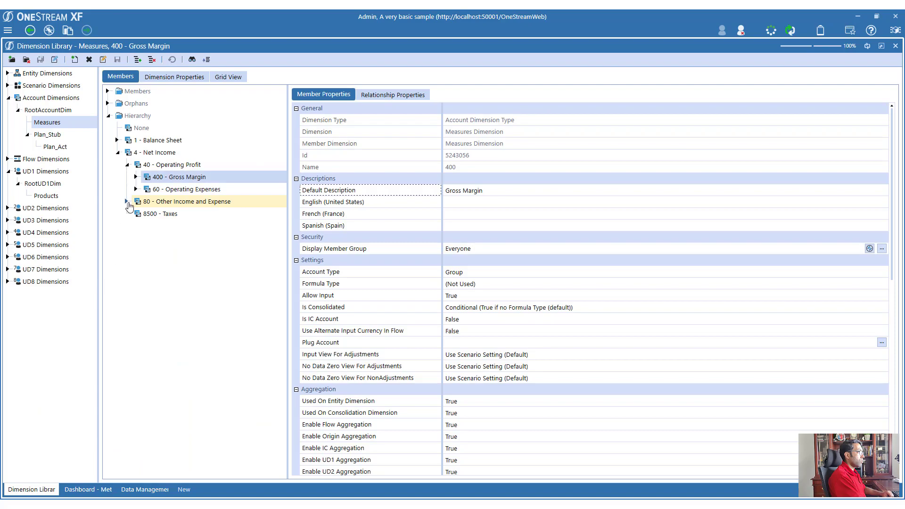
pyautogui.click(127, 202)
pyautogui.click(194, 202)
pyautogui.click(461, 276)
pyautogui.click(461, 276)
pyautogui.click(464, 298)
pyautogui.hotkey('ctrl', 's')
# Step: Set the Account Type of 8040 - Curr Xchg Gain/(Loss) to Liability and save the member
pyautogui.click(189, 214)
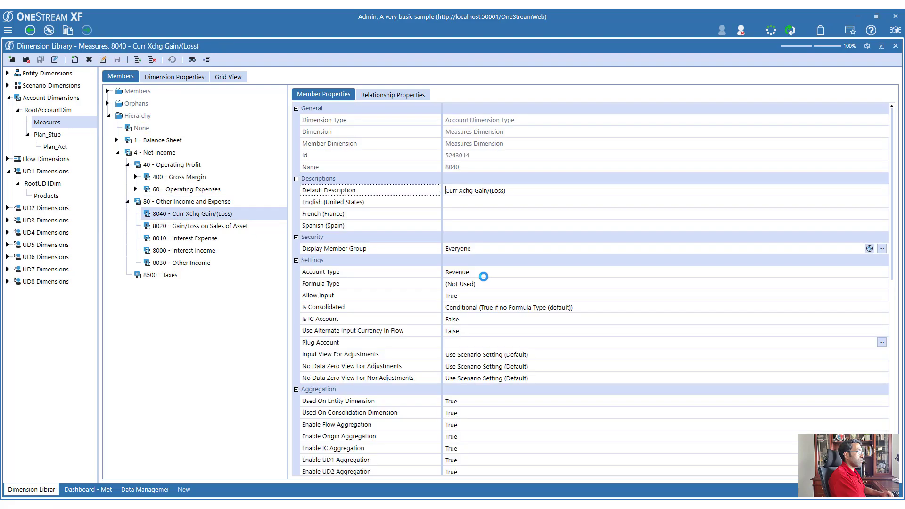
pyautogui.click(467, 273)
pyautogui.click(466, 273)
pyautogui.click(463, 296)
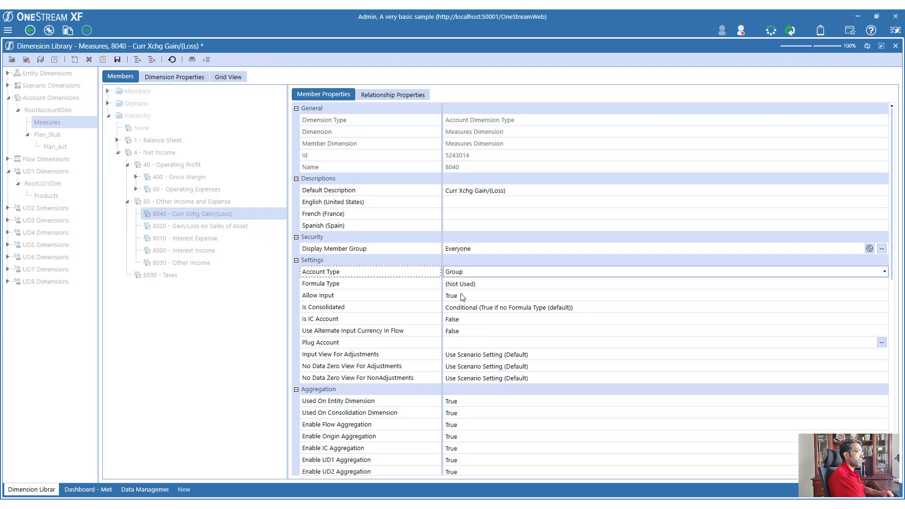
pyautogui.click(462, 276)
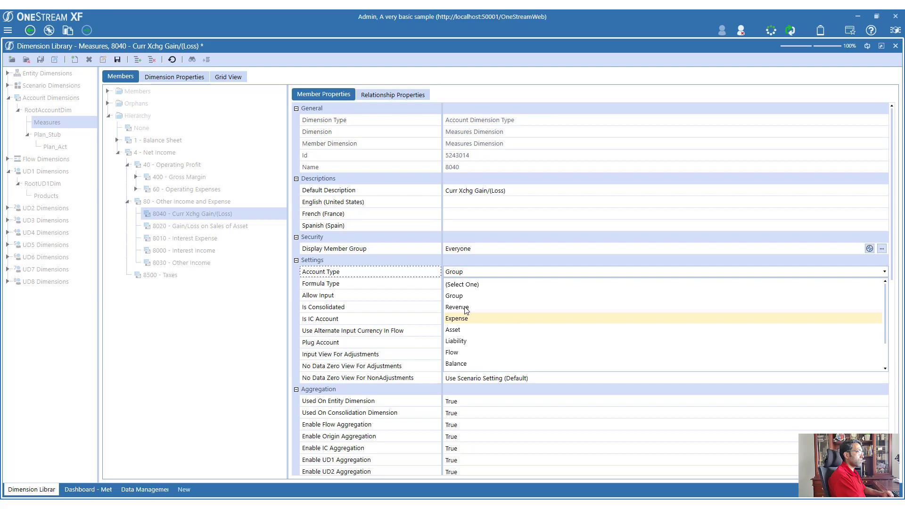
pyautogui.click(461, 363)
pyautogui.click(464, 272)
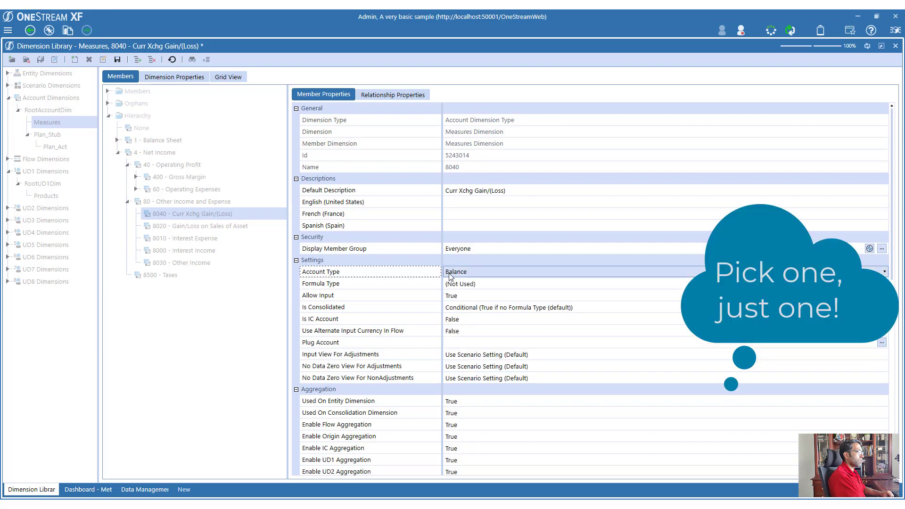
pyautogui.click(464, 273)
pyautogui.click(466, 342)
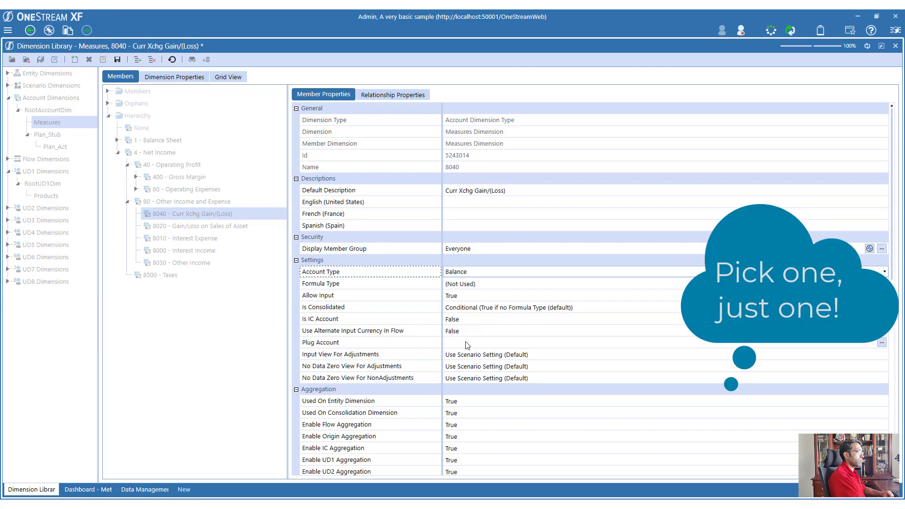
pyautogui.click(117, 60)
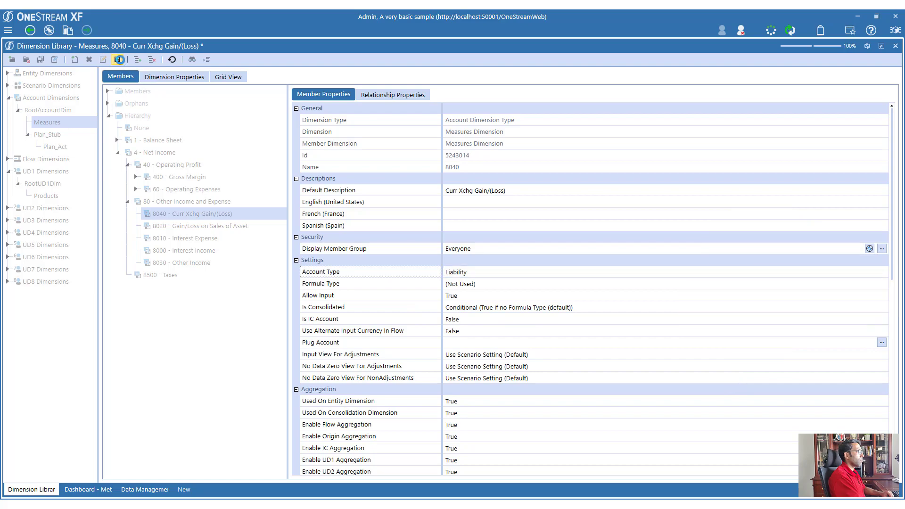
# Step: Return to Metadata Manager and update the column mapping of ChildName, ParentName, AccountType and Description for the AccountSQL load
pyautogui.click(160, 490)
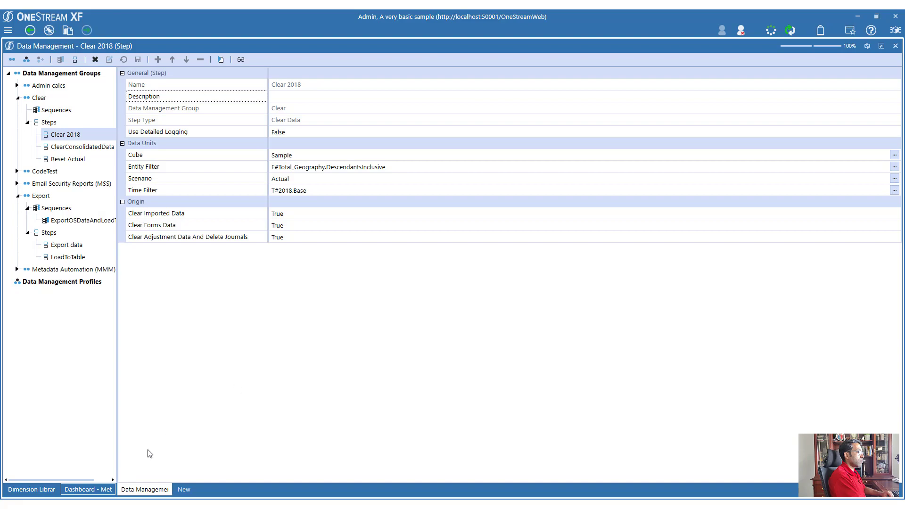
pyautogui.click(97, 489)
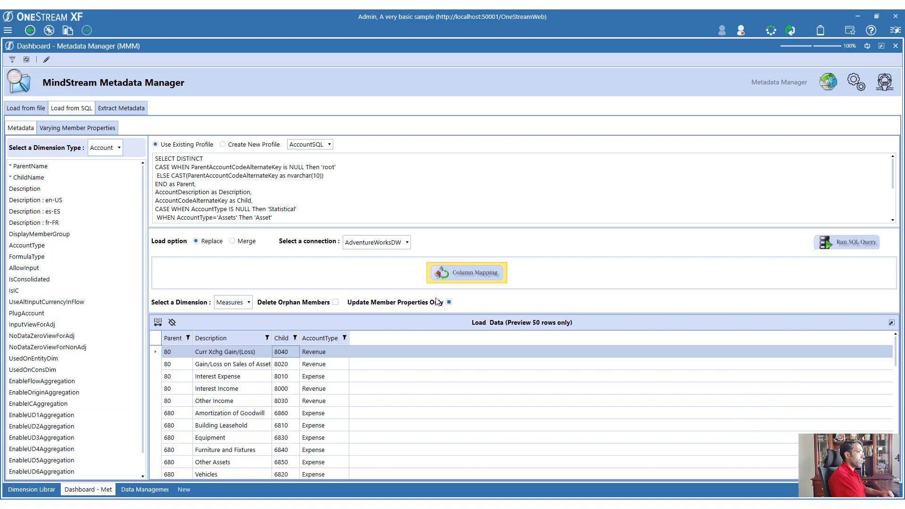
pyautogui.click(495, 276)
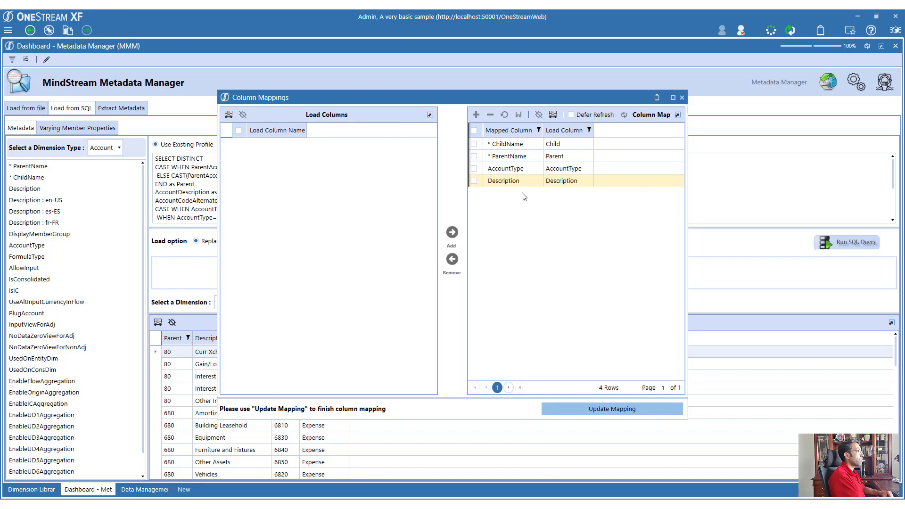
pyautogui.click(587, 413)
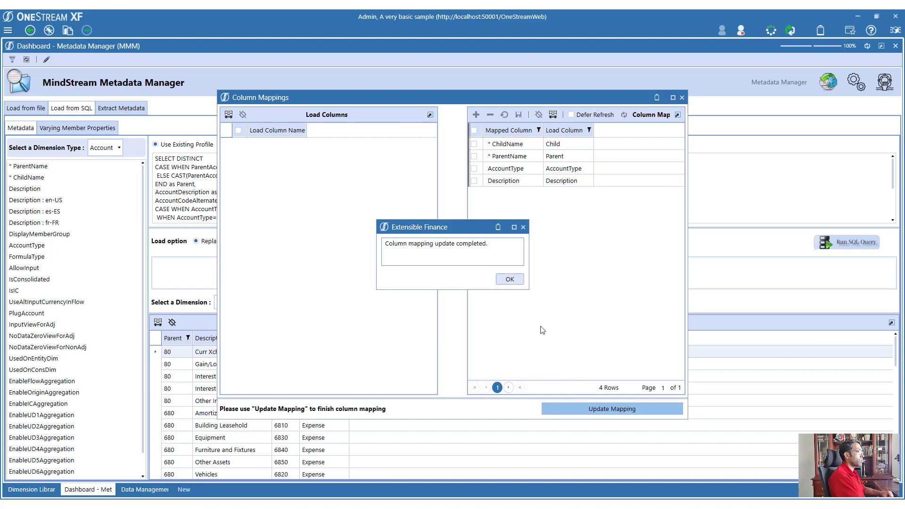
pyautogui.click(510, 280)
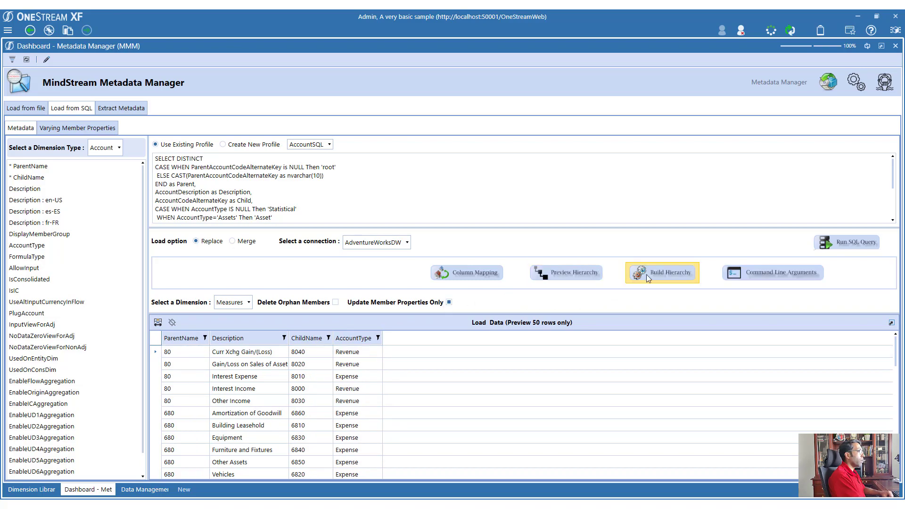
# Step: Review the query's WHERE clause and build the Measures hierarchy to update member properties only
pyautogui.scroll(-2, 267, 203)
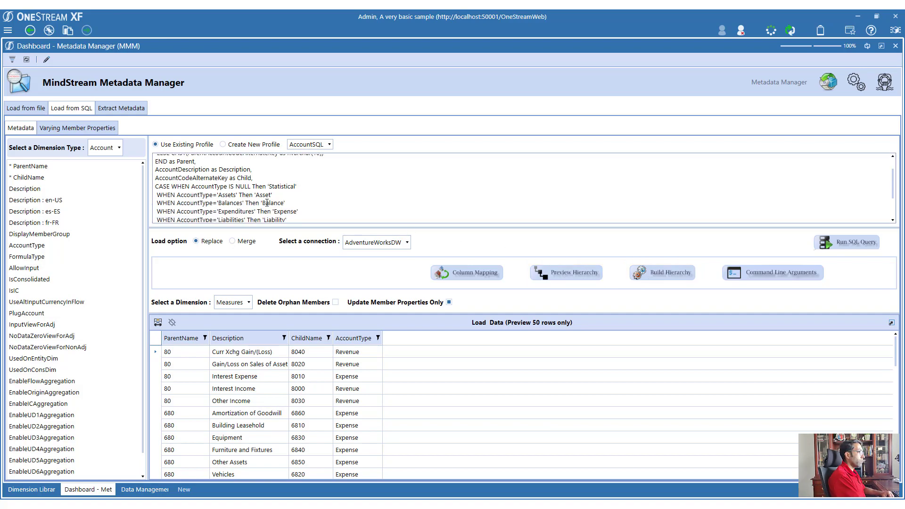
pyautogui.scroll(-1, 267, 203)
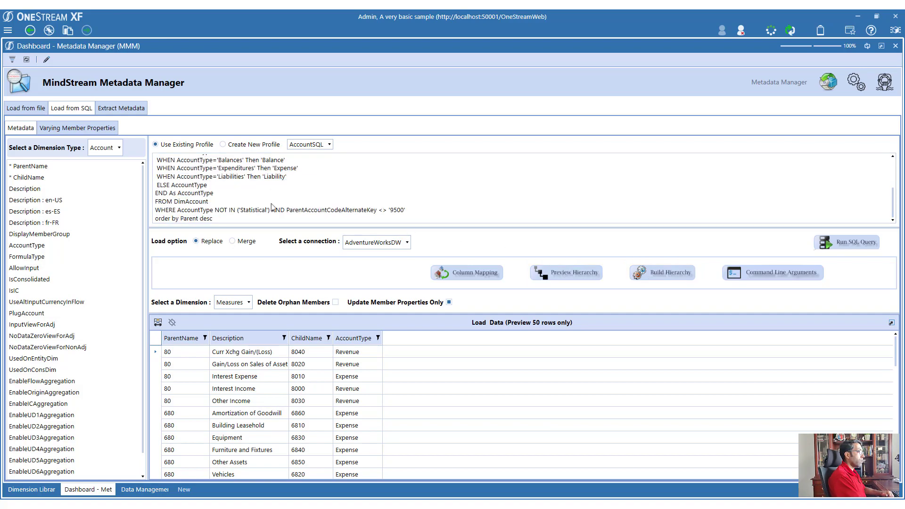
pyautogui.click(663, 275)
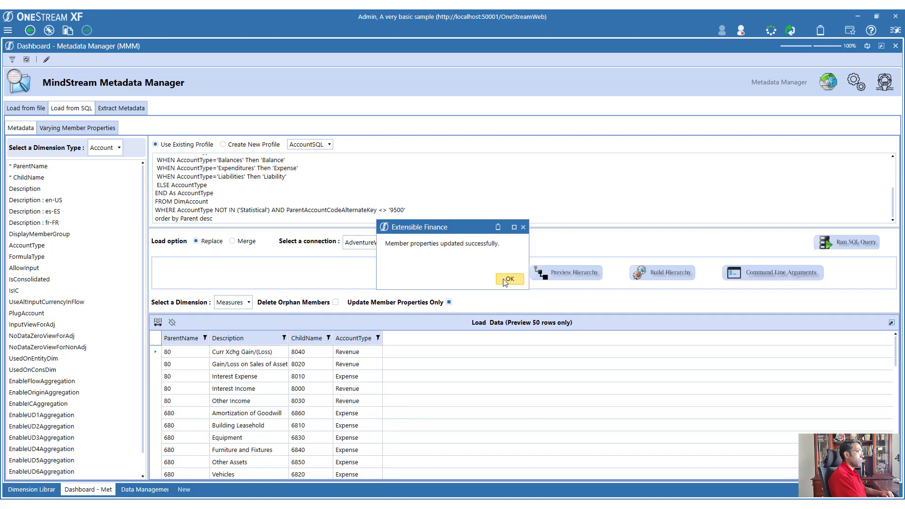
pyautogui.click(510, 279)
# Step: In the Dimension Library, check the Account Type of 80 - Other Income and Expense and 8040 - Curr Xchg Gain/(Loss)
pyautogui.click(32, 491)
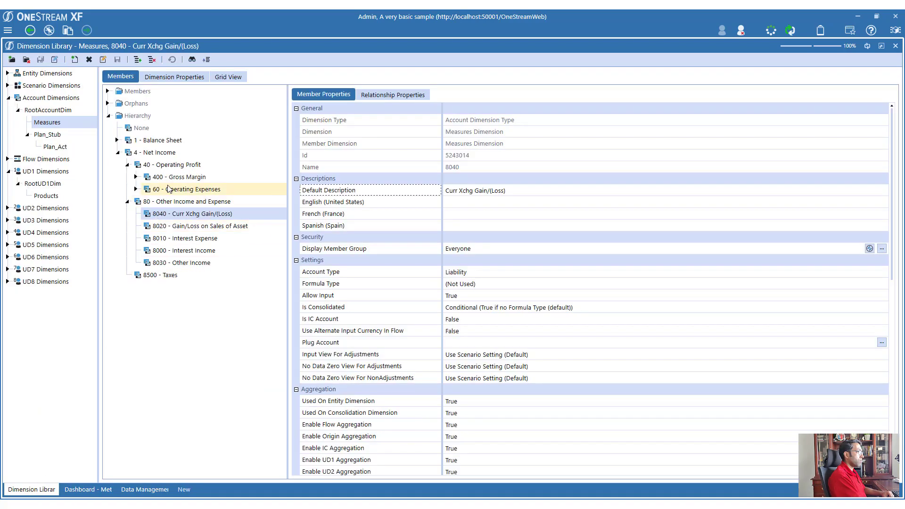
pyautogui.click(169, 189)
pyautogui.click(199, 203)
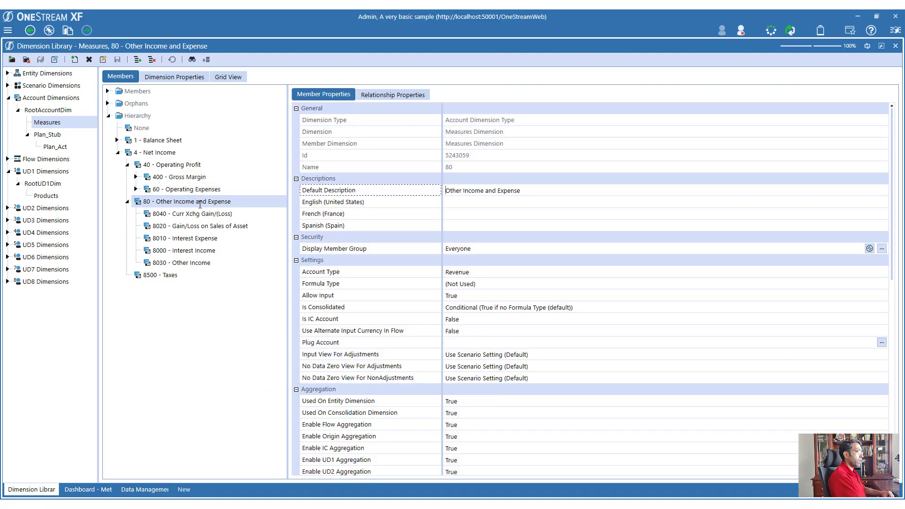
pyautogui.click(181, 214)
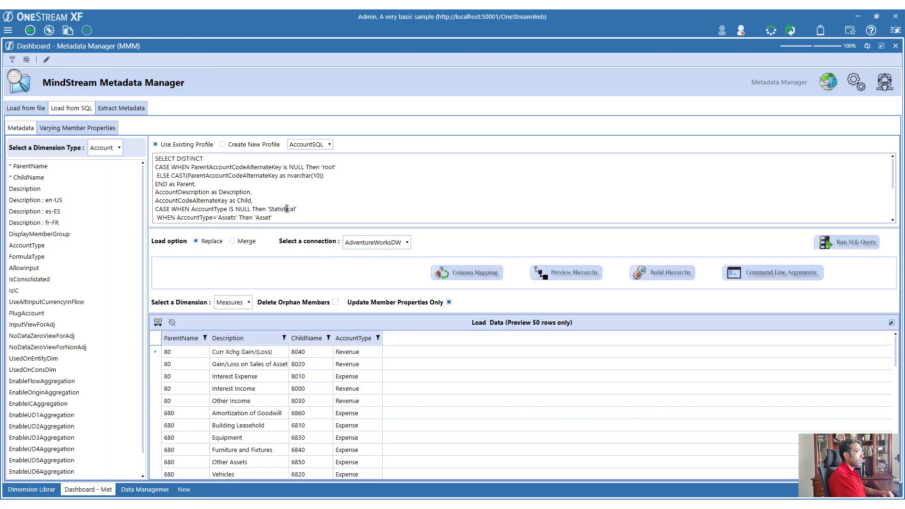
# Step: Remove the entire WHERE clause from the AccountSQL query in Metadata Manager and run the query
pyautogui.scroll(-5, 287, 209)
pyautogui.moveTo(413, 214)
pyautogui.mouseDown()
pyautogui.moveTo(157, 211)
pyautogui.moveTo(414, 214)
pyautogui.mouseUp()
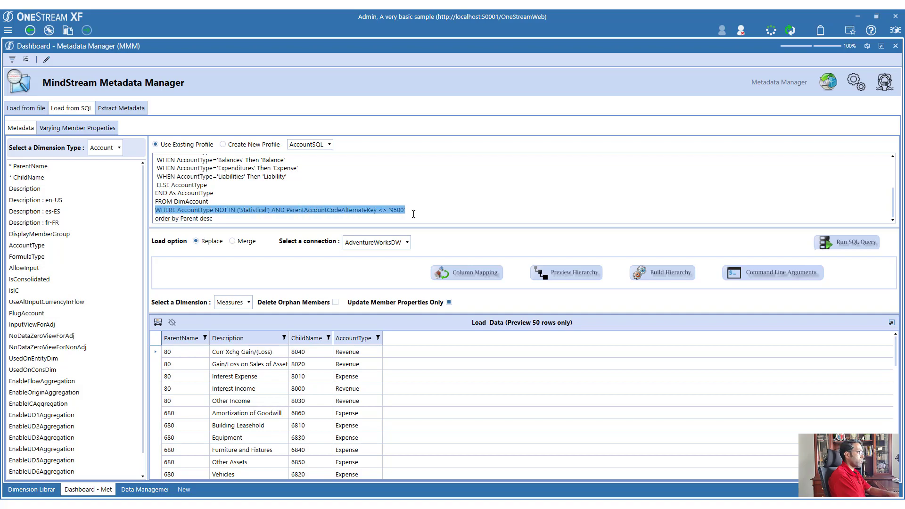
pyautogui.press('Delete')
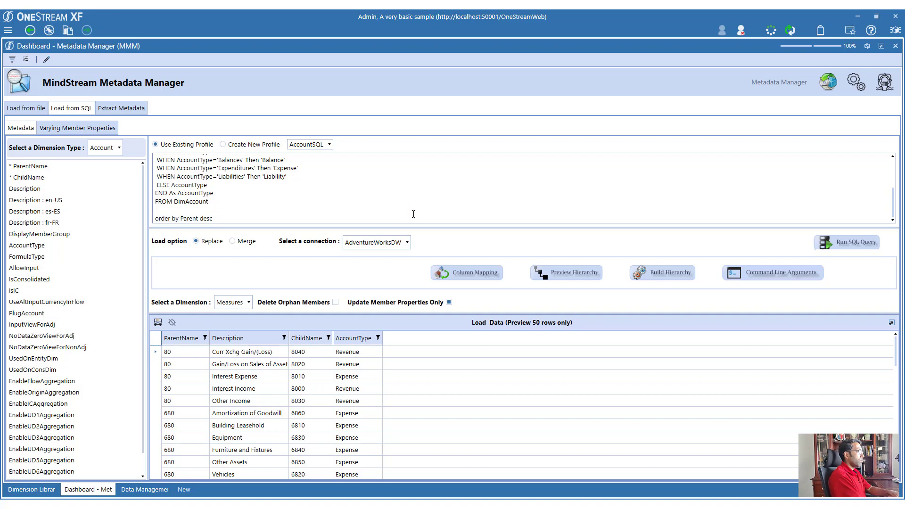
pyautogui.press('Delete')
pyautogui.click(849, 244)
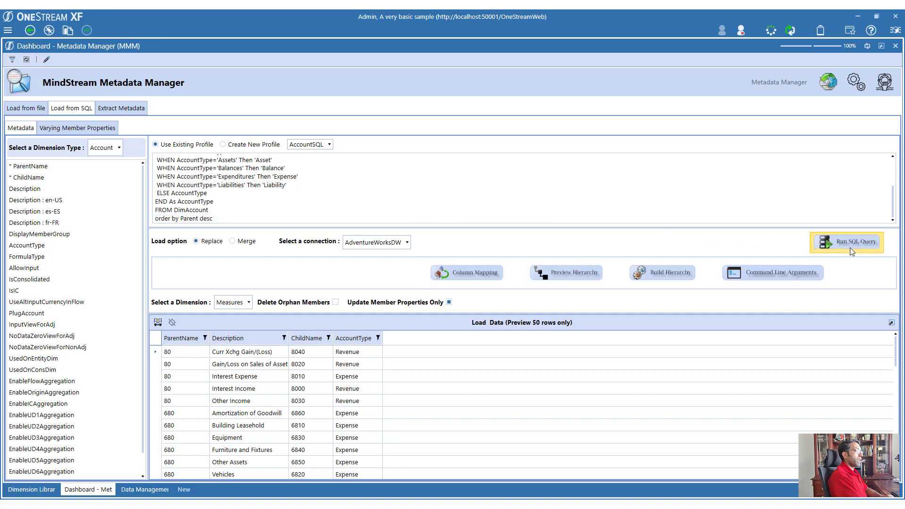
pyautogui.click(516, 286)
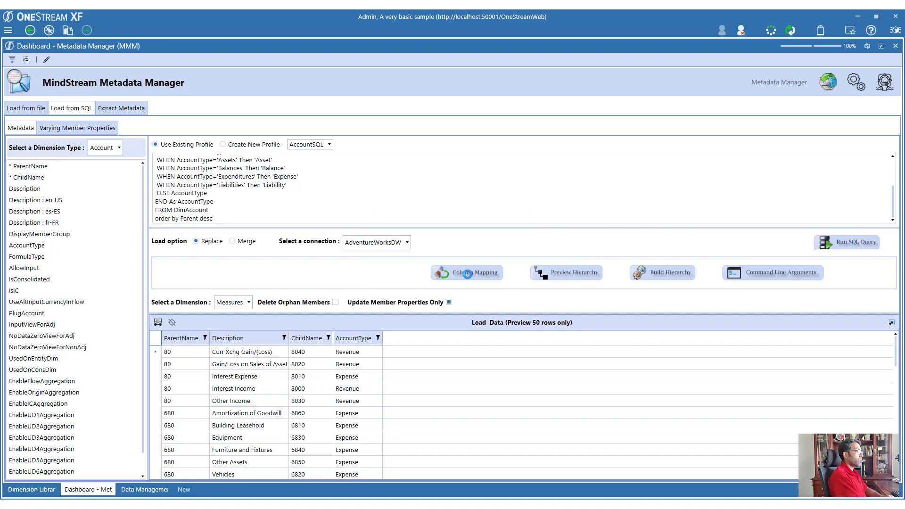
# Step: Update the column mapping for the unfiltered query and build the Measures hierarchy to update the member properties
pyautogui.click(469, 275)
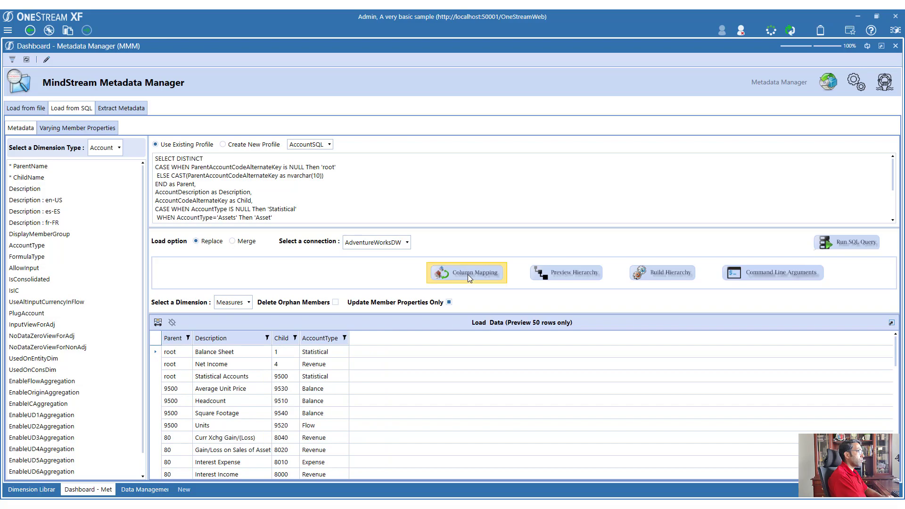
pyautogui.click(581, 409)
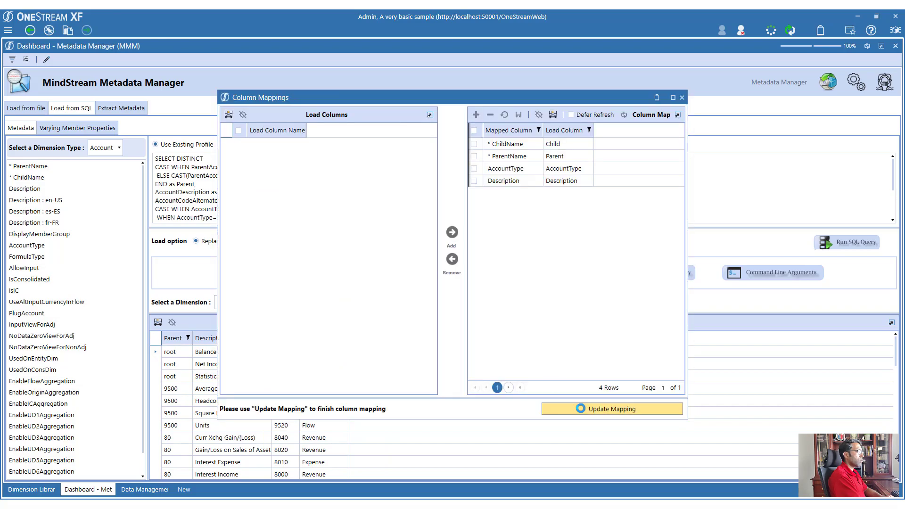
pyautogui.click(509, 280)
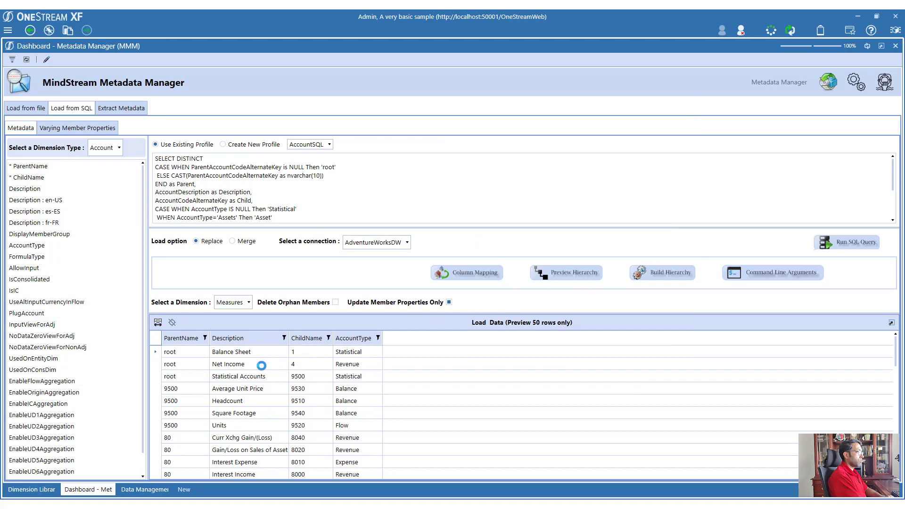
pyautogui.click(662, 274)
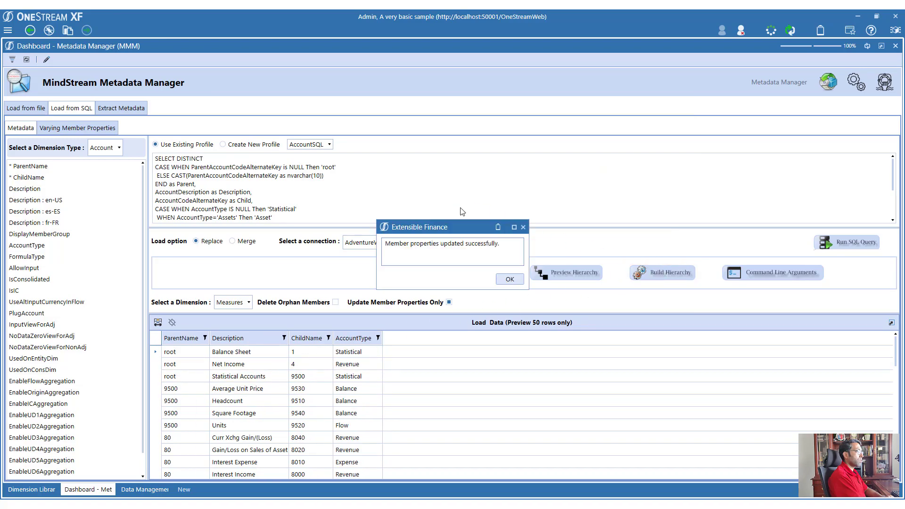
pyautogui.click(501, 282)
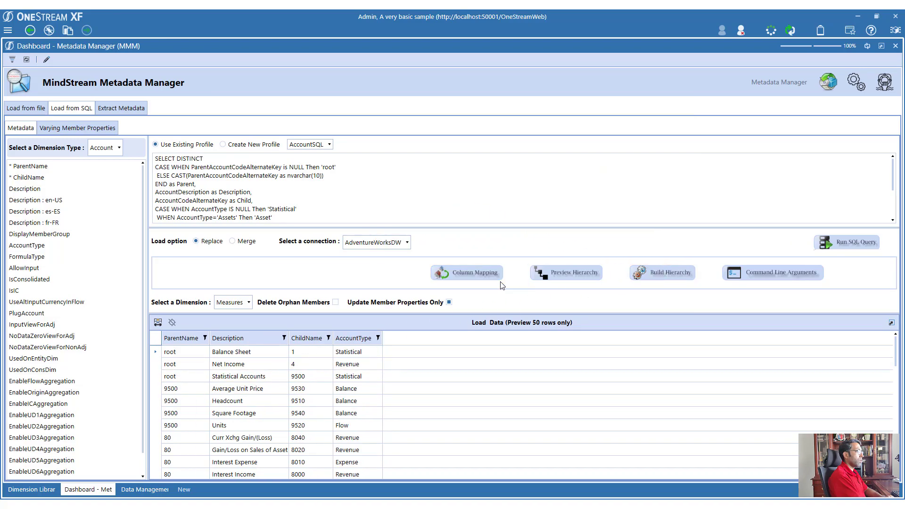
# Step: Refresh the Measures dimension in the Dimension Library and check the member properties under 80 - Other Income and Expense
pyautogui.click(129, 492)
pyautogui.click(44, 493)
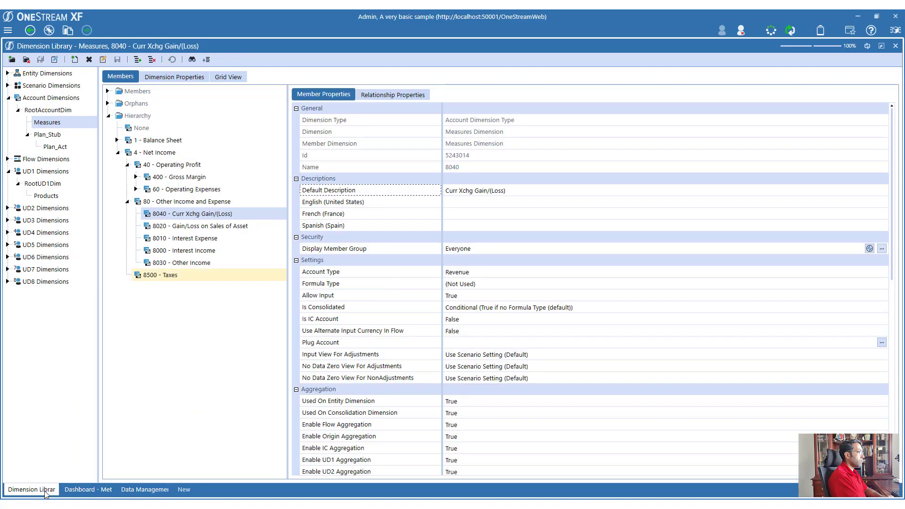
pyautogui.click(868, 45)
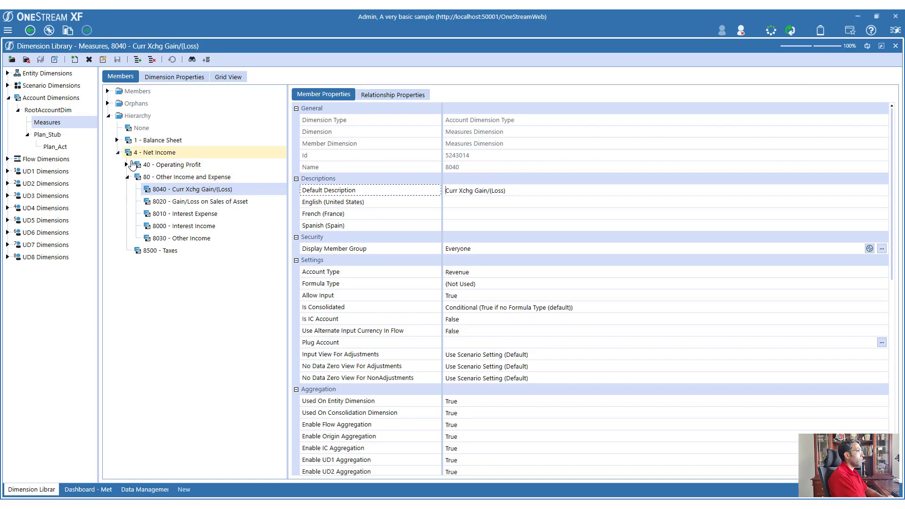
pyautogui.click(181, 178)
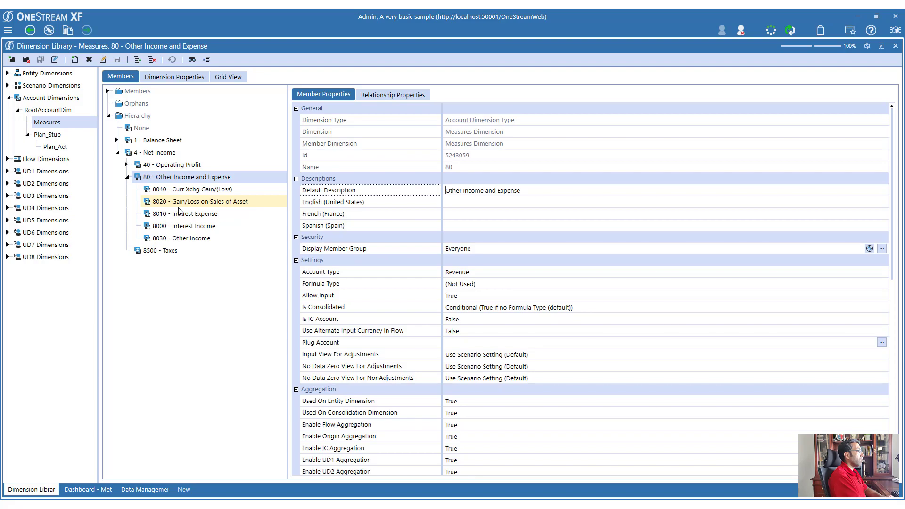
# Step: Turn off Update Member Properties Only for the Measures load in Metadata Manager
pyautogui.click(183, 191)
pyautogui.click(183, 178)
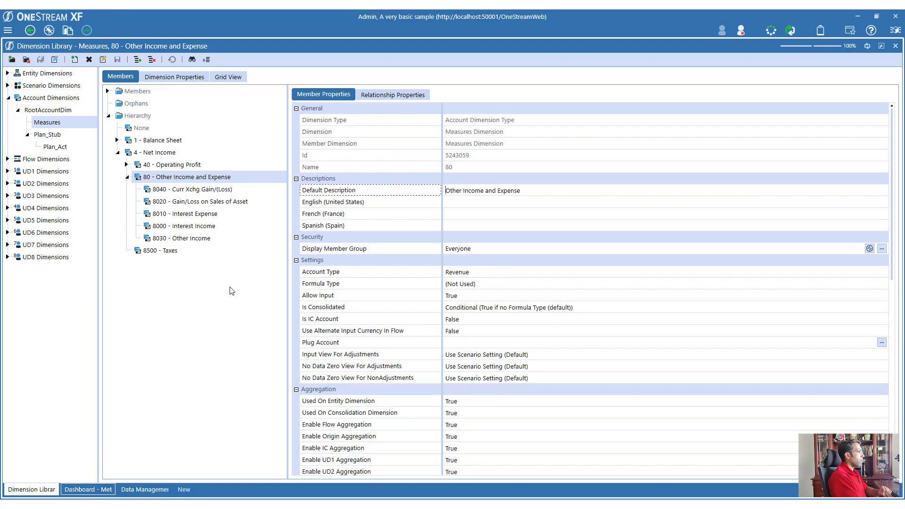
pyautogui.hotkey('ctrl', 'Tab')
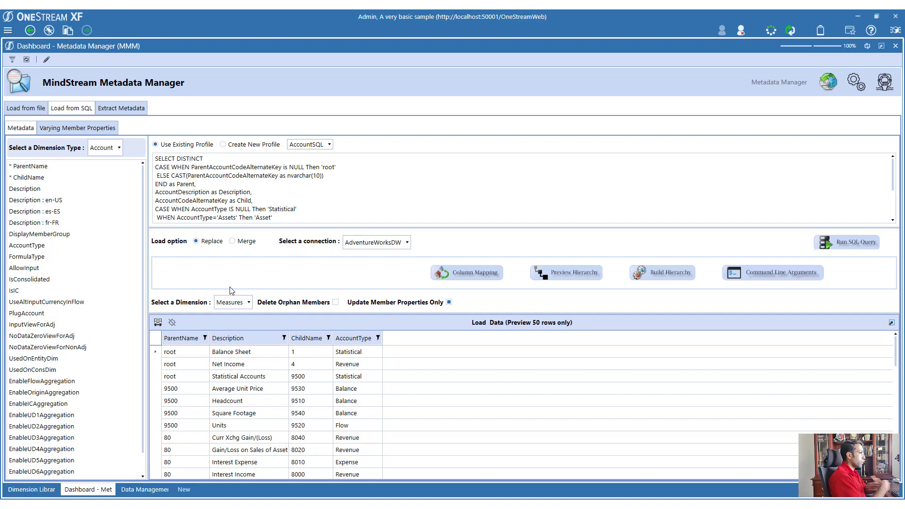
pyautogui.click(175, 390)
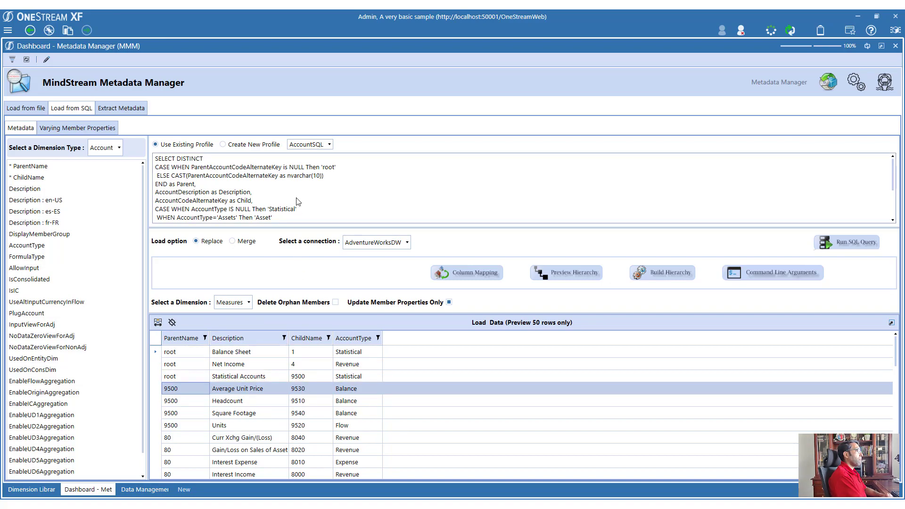
pyautogui.click(448, 302)
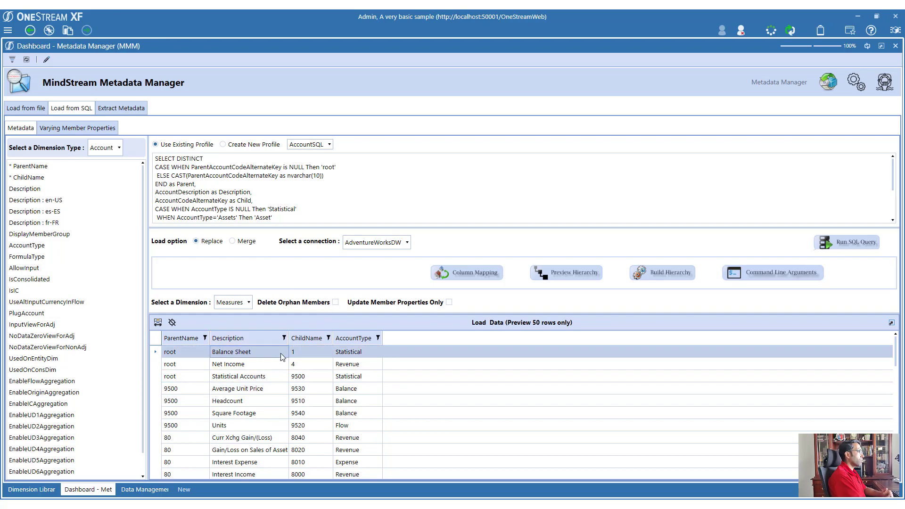
pyautogui.click(291, 366)
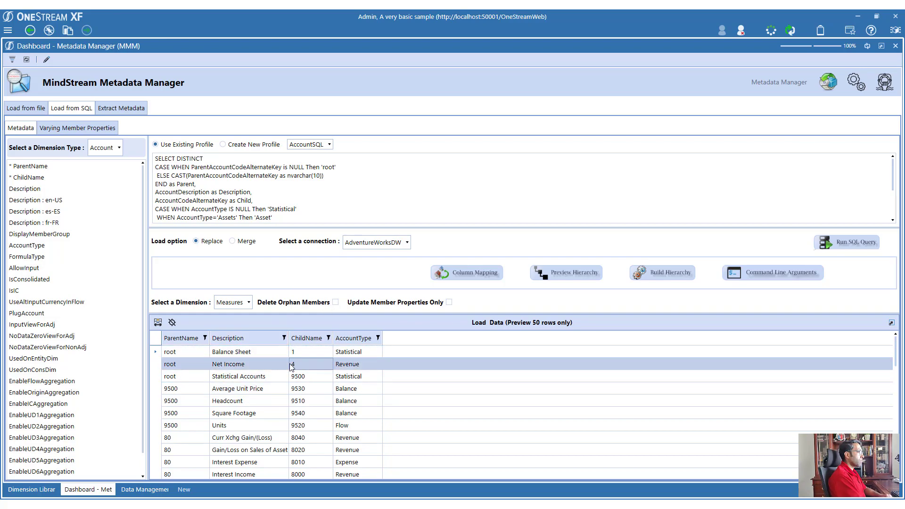
# Step: In the Dimension Library, move 8040 - Curr Xchg Gain/(Loss) to be the first child of 40 - Operating Profit
pyautogui.click(145, 489)
pyautogui.click(47, 491)
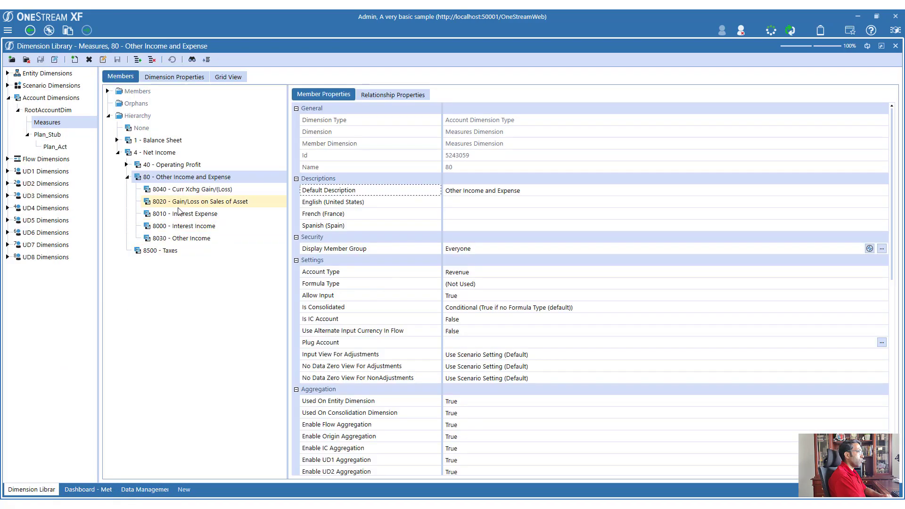
pyautogui.click(146, 188)
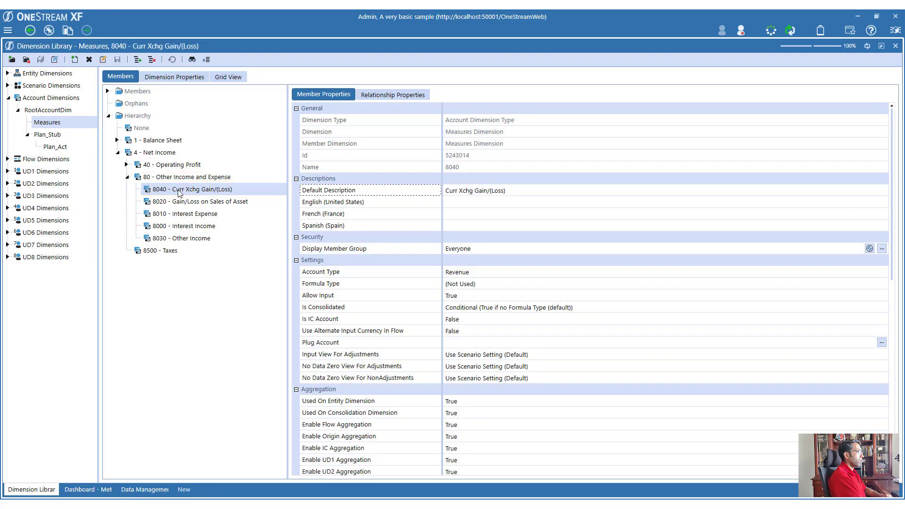
pyautogui.rightClick(179, 191)
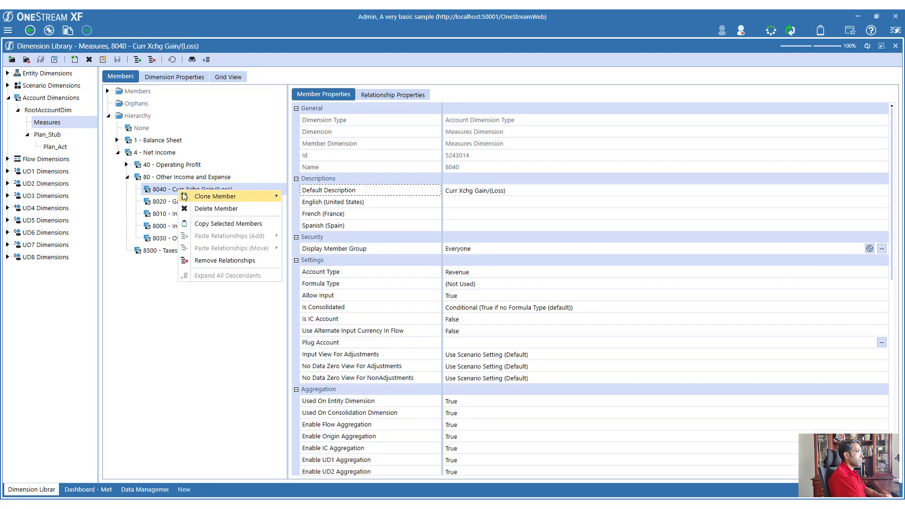
pyautogui.click(222, 224)
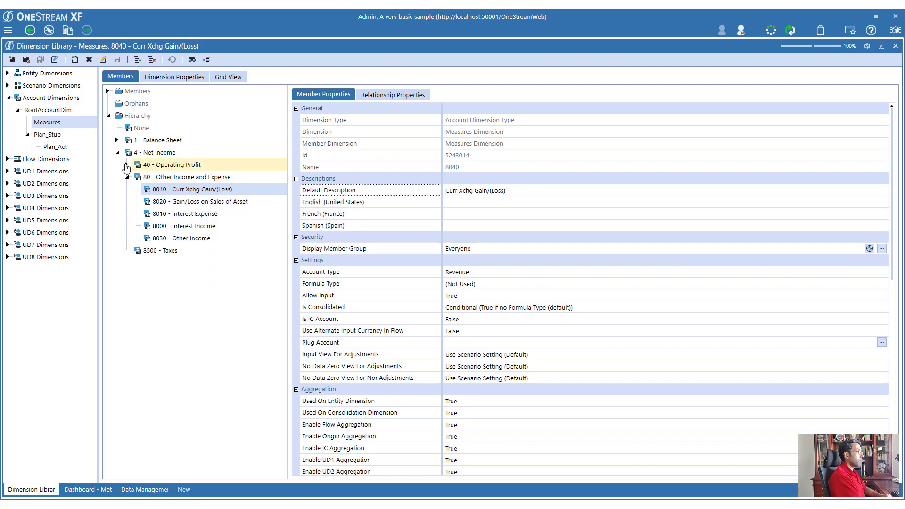
pyautogui.click(155, 165)
pyautogui.click(127, 165)
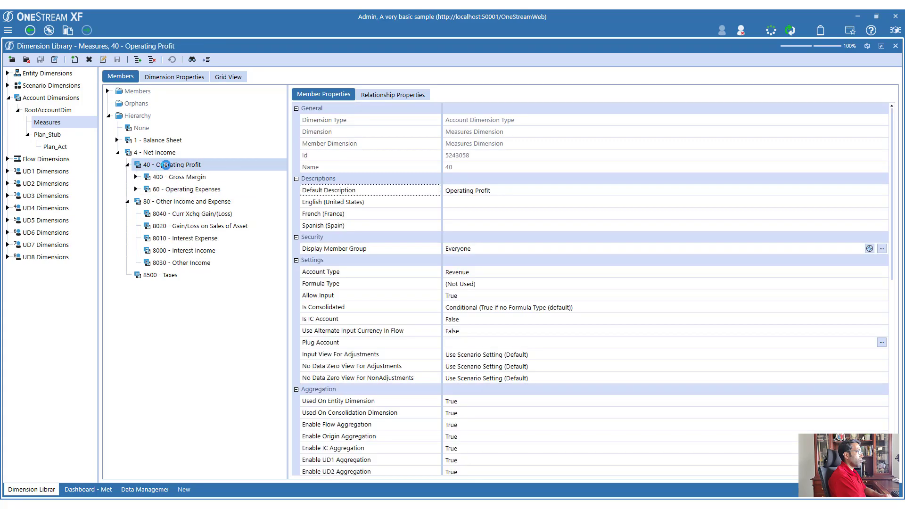
pyautogui.rightClick(168, 169)
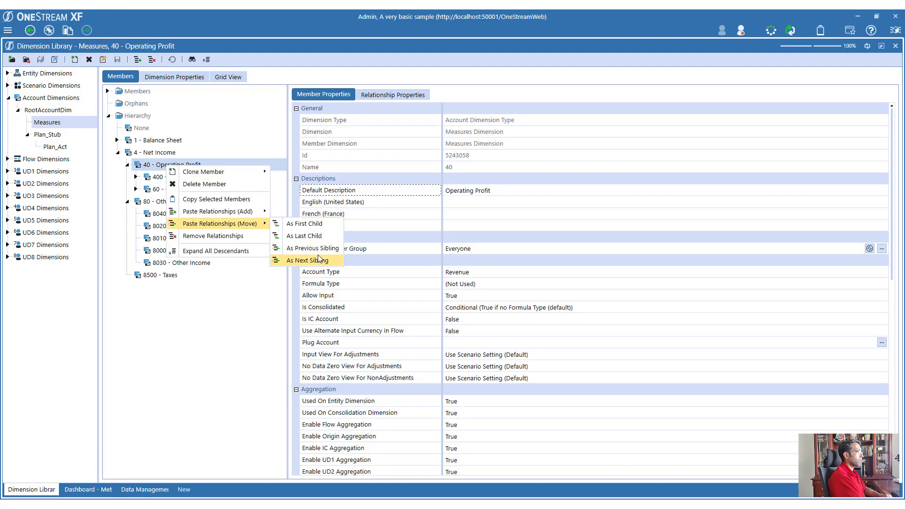
pyautogui.click(320, 224)
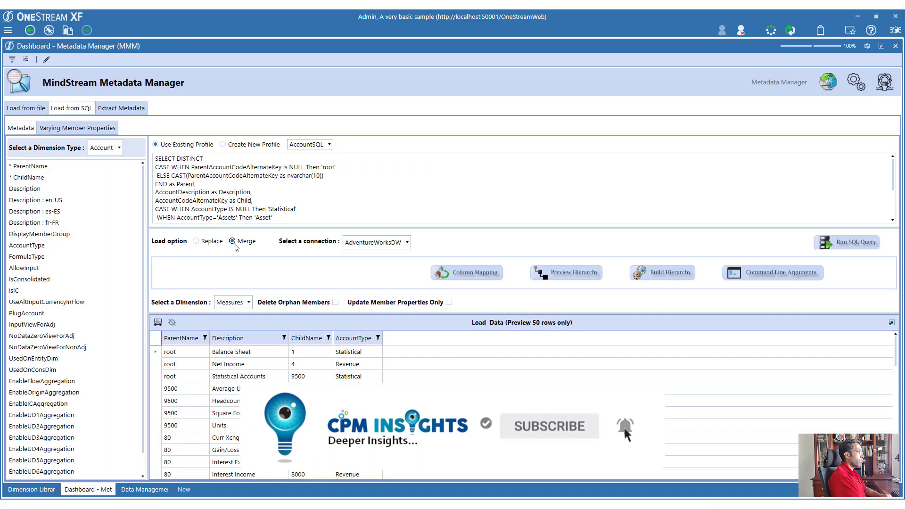
# Step: Build the Measures hierarchy in Metadata Manager with the Merge load option and reload Measures in the Dimension Library
pyautogui.click(683, 277)
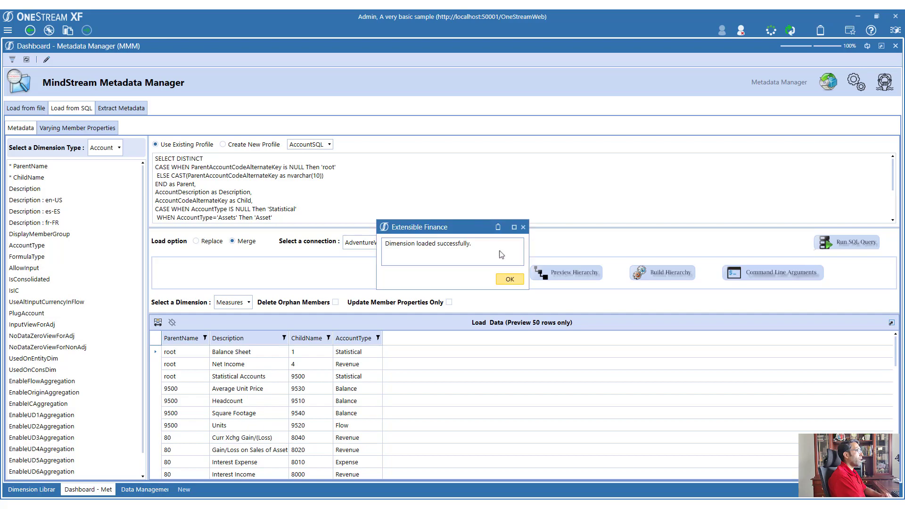
pyautogui.click(511, 279)
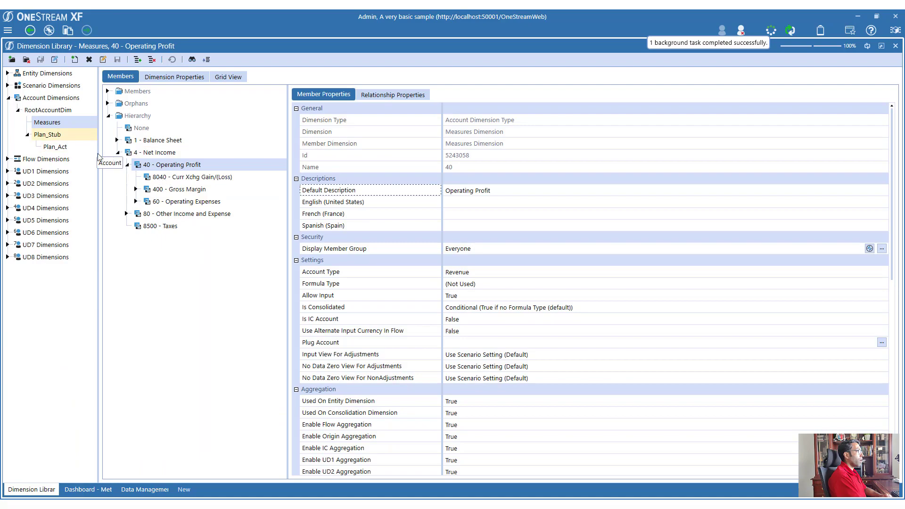
pyautogui.click(56, 136)
pyautogui.click(61, 124)
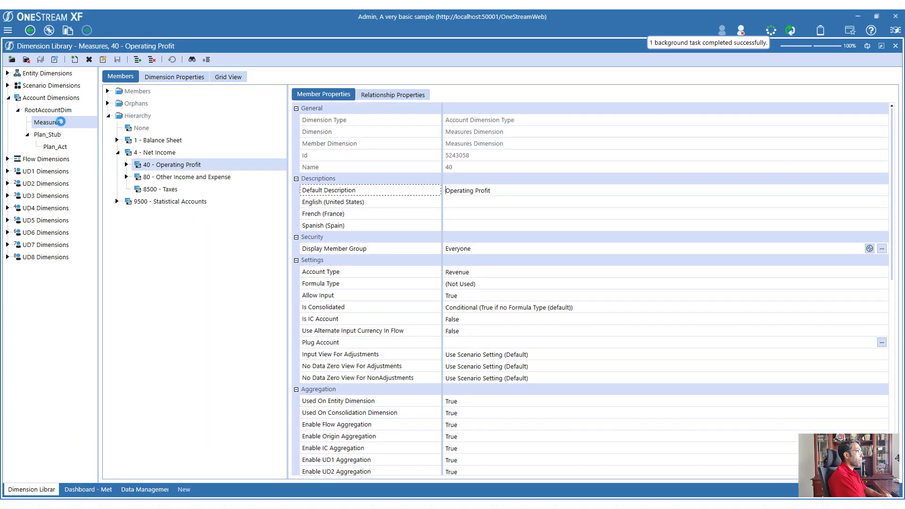
# Step: Examine where 8040 - Curr Xchg Gain/(Loss) sits under Net Income and review the members of 9500 - Statistical Accounts
pyautogui.click(152, 188)
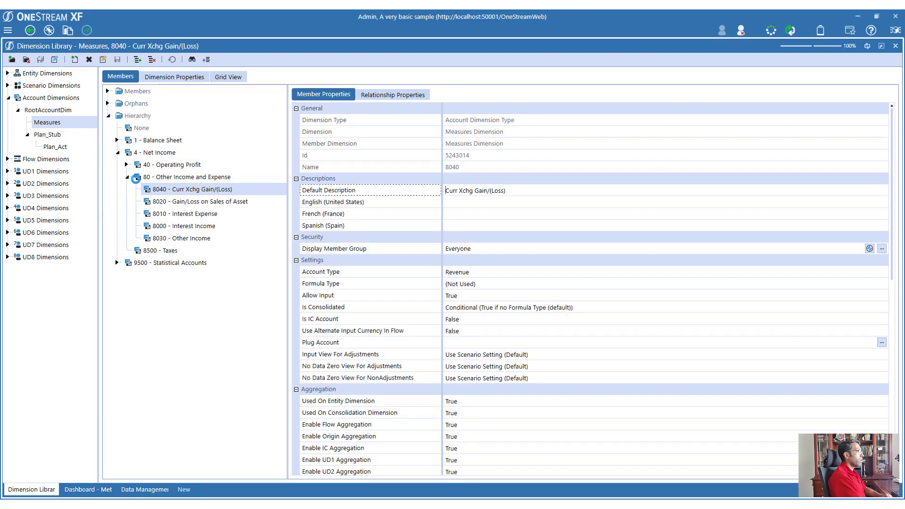
pyautogui.moveTo(153, 189); pyautogui.dragTo(160, 166)
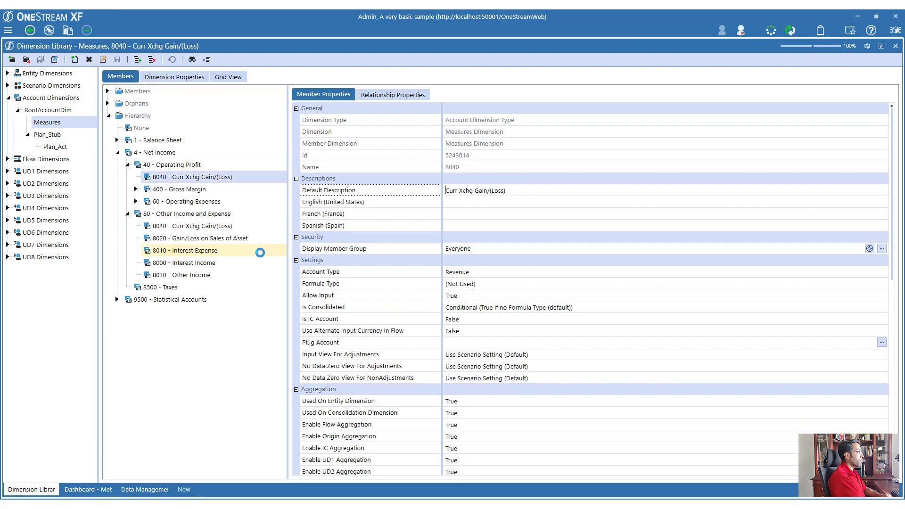
pyautogui.click(117, 300)
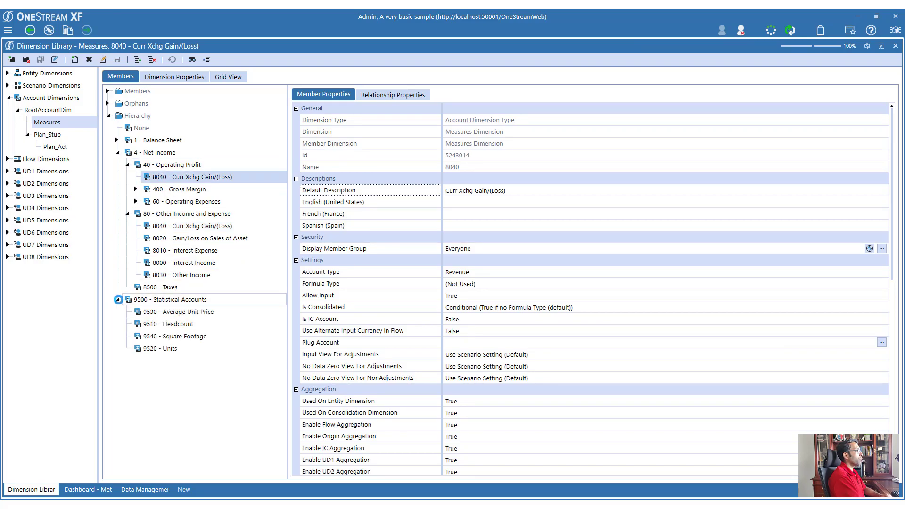
pyautogui.click(162, 312)
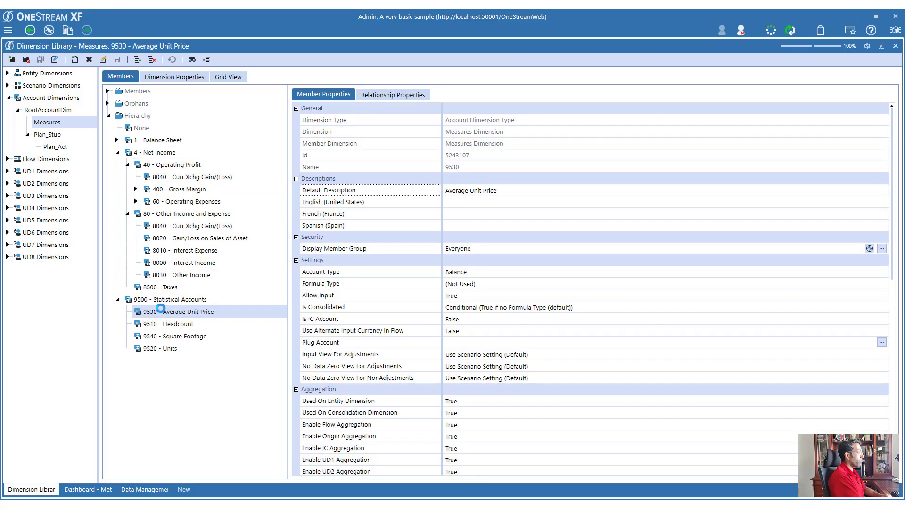
pyautogui.click(191, 227)
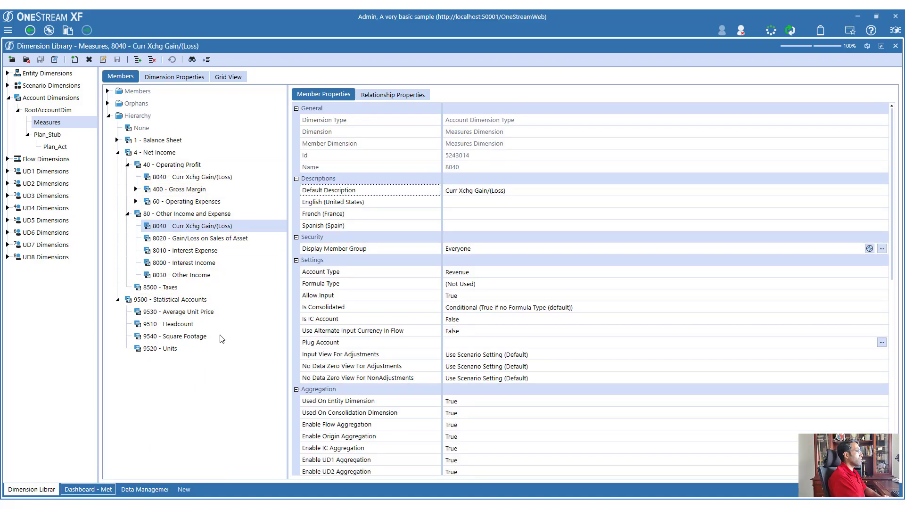
# Step: Build the Measures hierarchy with the Replace load option and check the placement of 8040 in the Dimension Library
pyautogui.hotkey('ctrl', 'Tab')
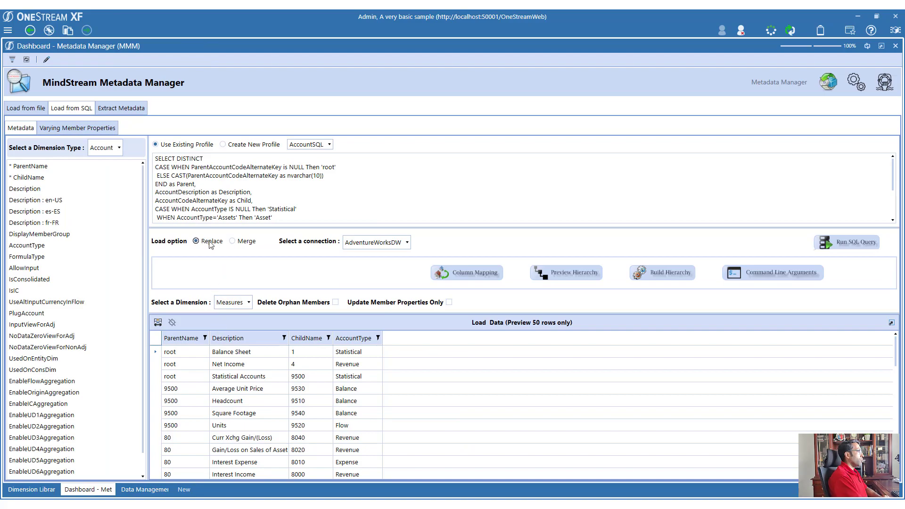
pyautogui.click(675, 275)
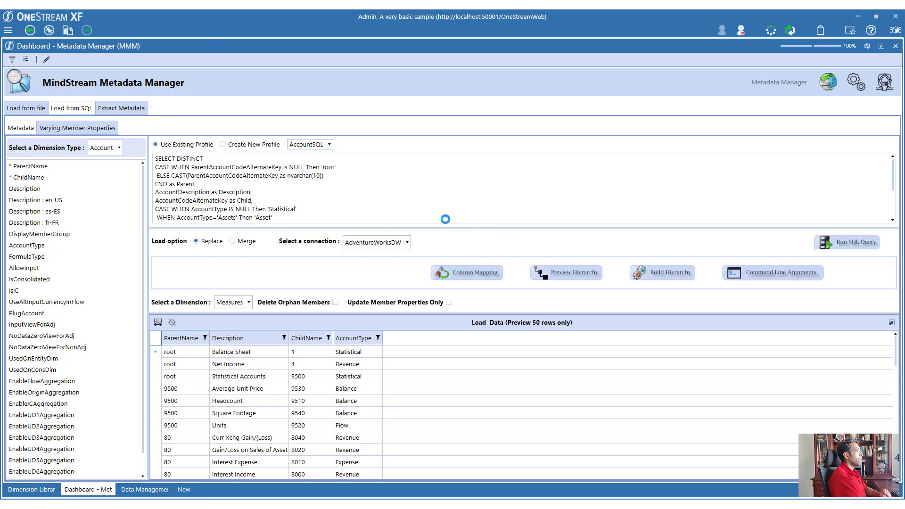
pyautogui.click(509, 280)
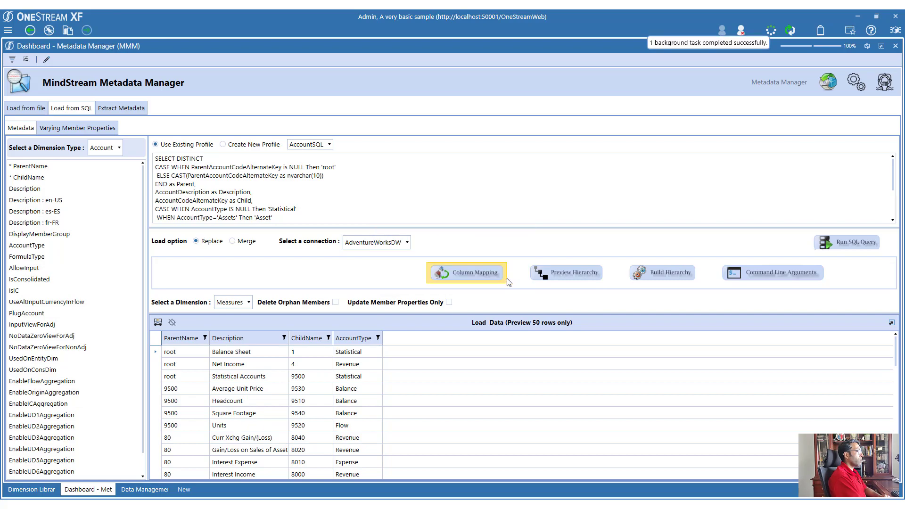
pyautogui.click(53, 493)
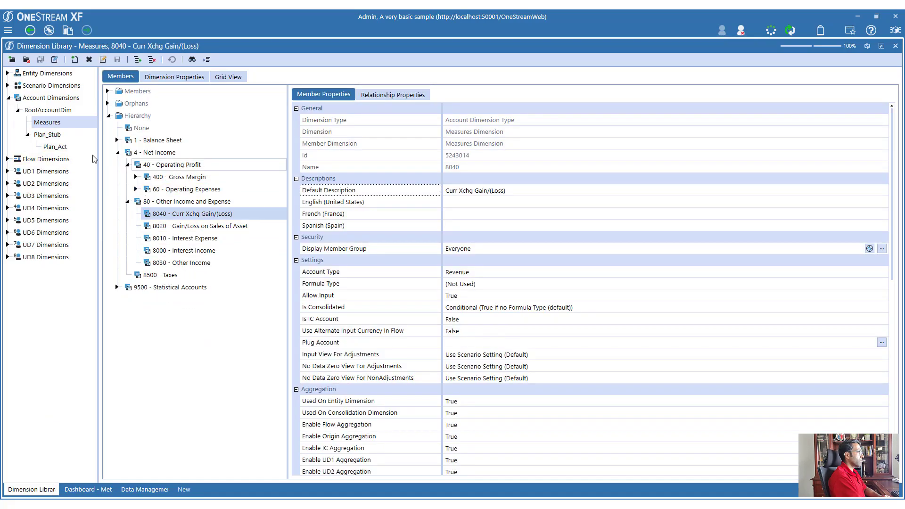
pyautogui.click(136, 177)
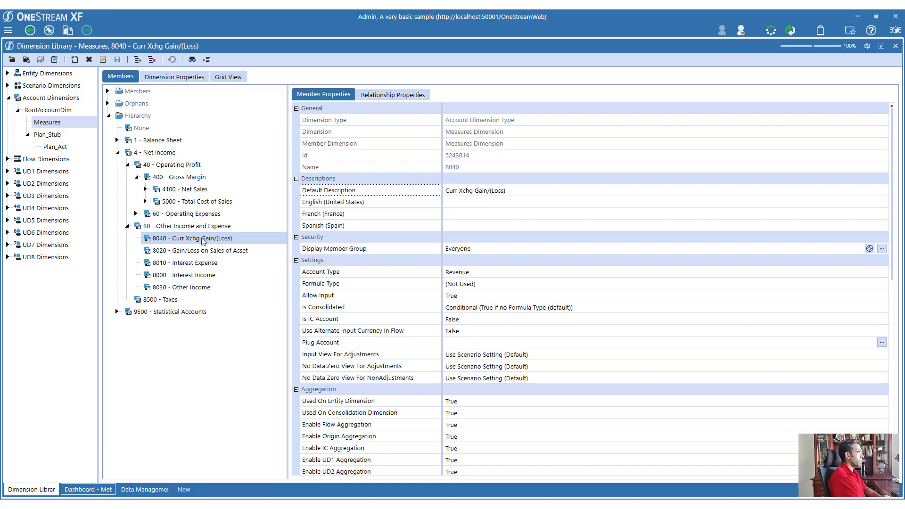
# Step: Open the SQL load of varying member properties in Metadata Manager and set the dimension type to UD1
pyautogui.click(101, 491)
pyautogui.click(266, 189)
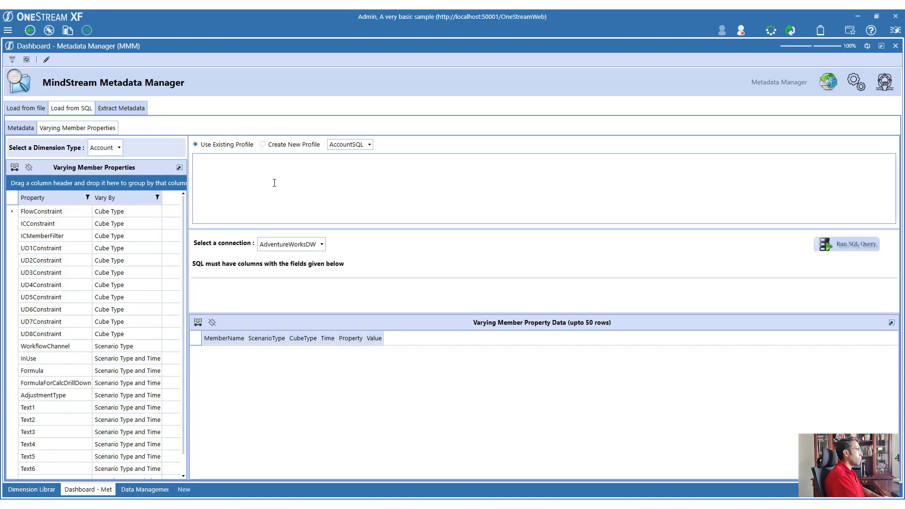
pyautogui.click(120, 149)
pyautogui.click(100, 186)
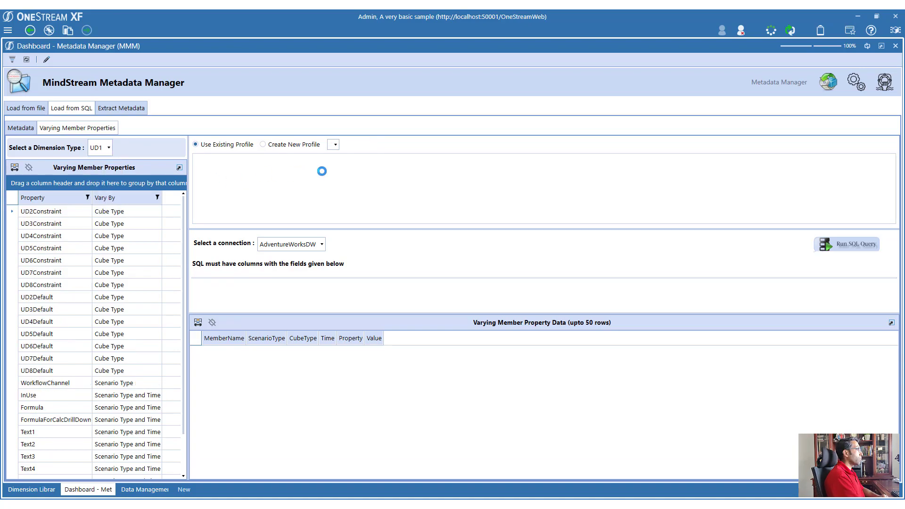
# Step: Create a new varying member properties profile named ProductVaryingSQL for the UD1 dimension type
pyautogui.click(333, 146)
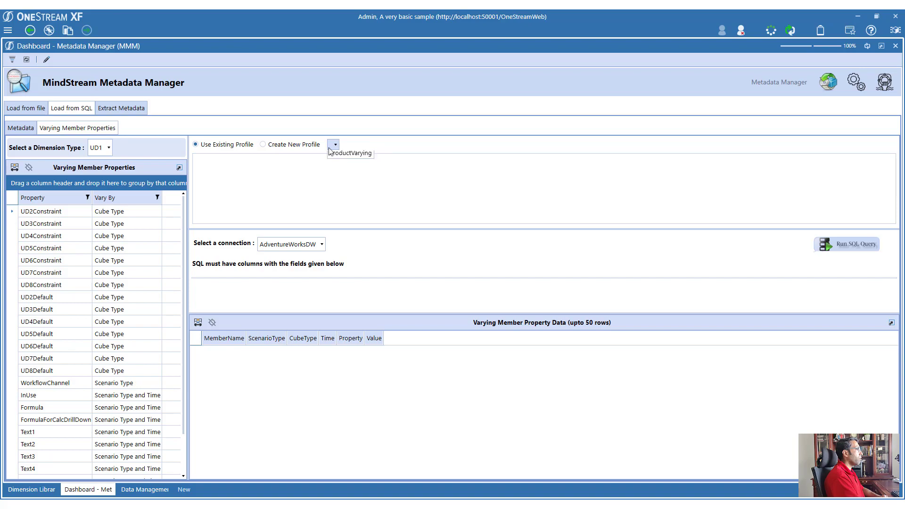
pyautogui.click(270, 144)
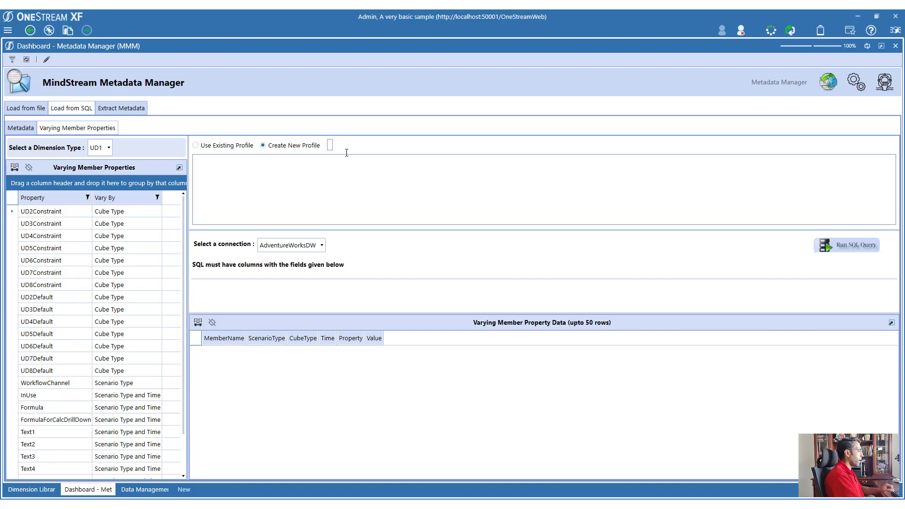
pyautogui.write('ProductVaryingSQL')
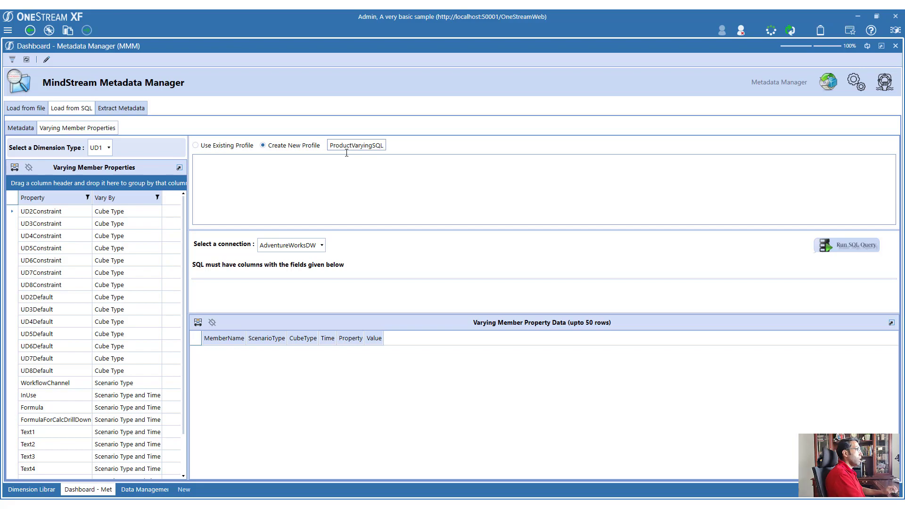
pyautogui.click(321, 175)
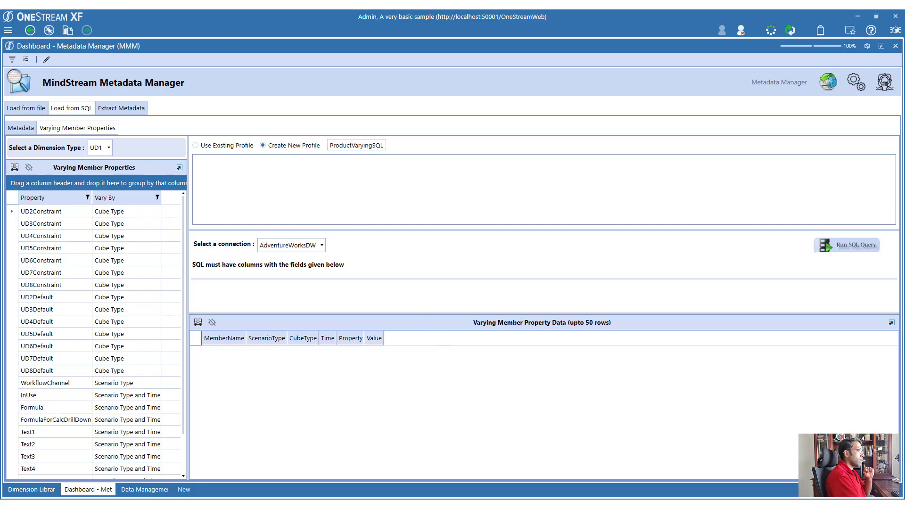
# Step: Switch to SQL Server Management Studio and query the top 1000 rows of dbo.MemberHierarchy in the ExternalTables database
pyautogui.hotkey('alt', 'Tab')
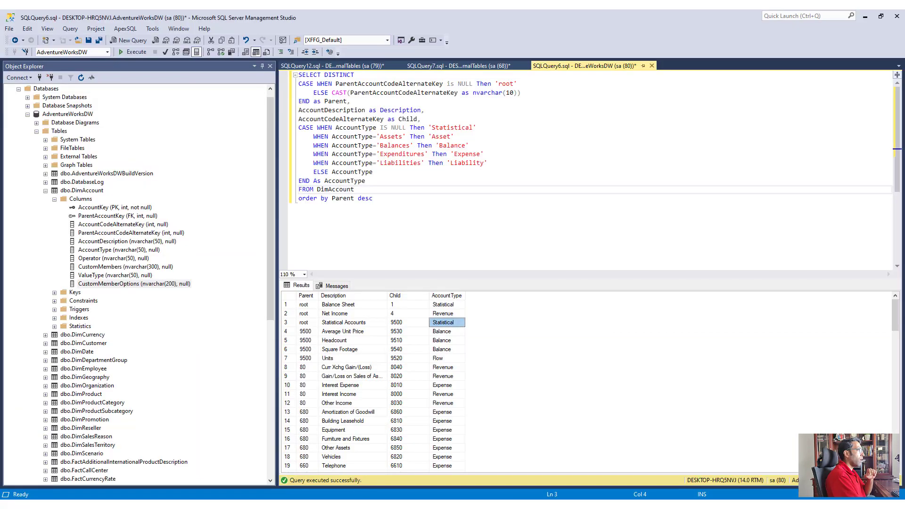
pyautogui.click(27, 114)
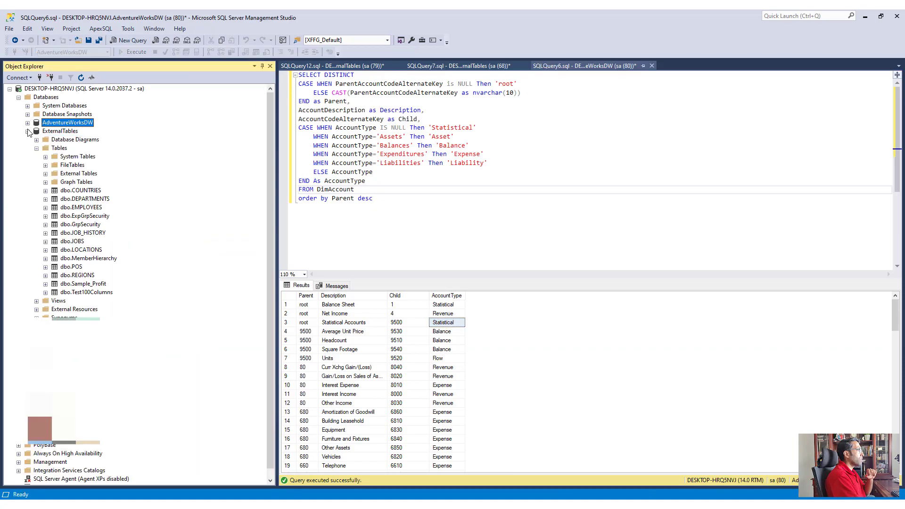
pyautogui.click(95, 259)
pyautogui.rightClick(94, 259)
pyautogui.click(135, 282)
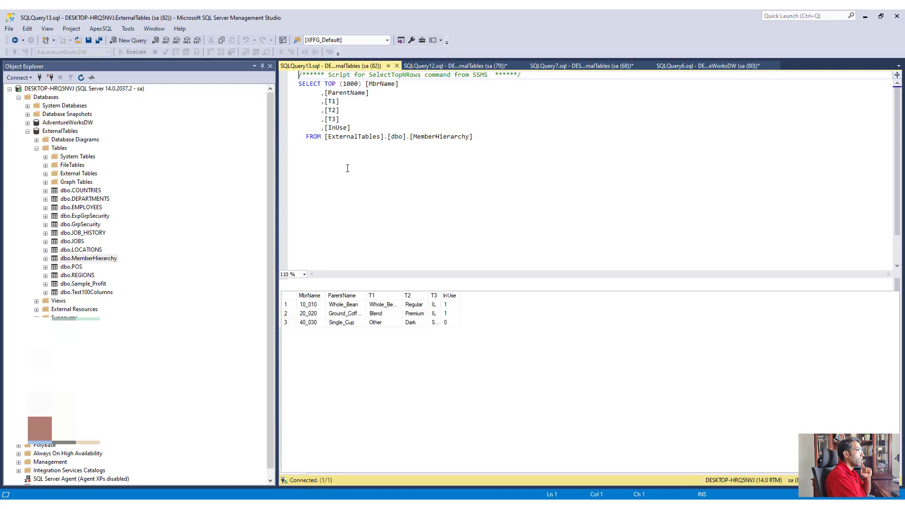
pyautogui.doubleClick(403, 296)
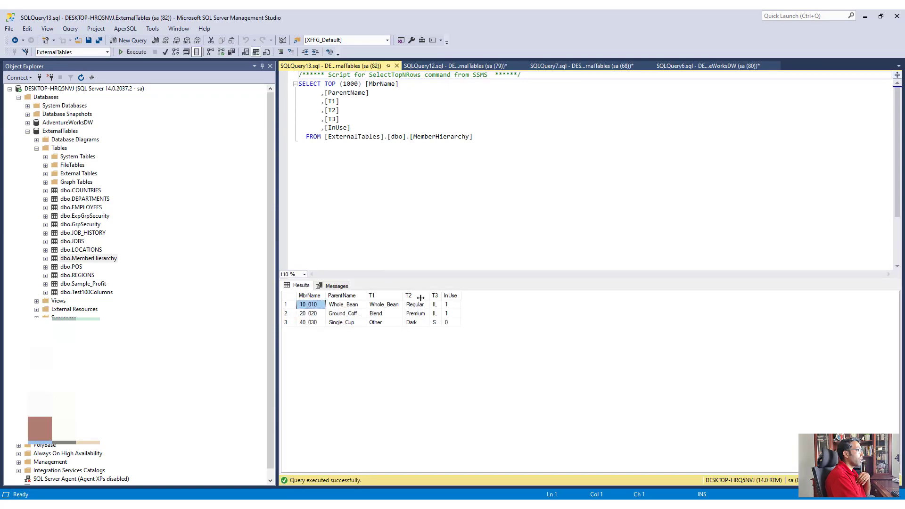
# Step: Review the MemberHierarchy rows and the SQLQuery7 query that unpivots Text1, Text2, Text3 and InUse into Property and Value columns
pyautogui.click(342, 309)
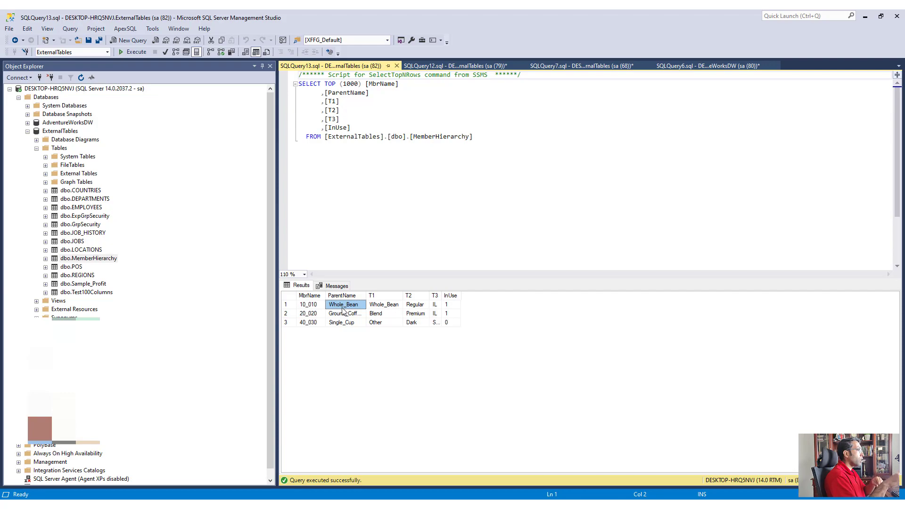
pyautogui.click(477, 66)
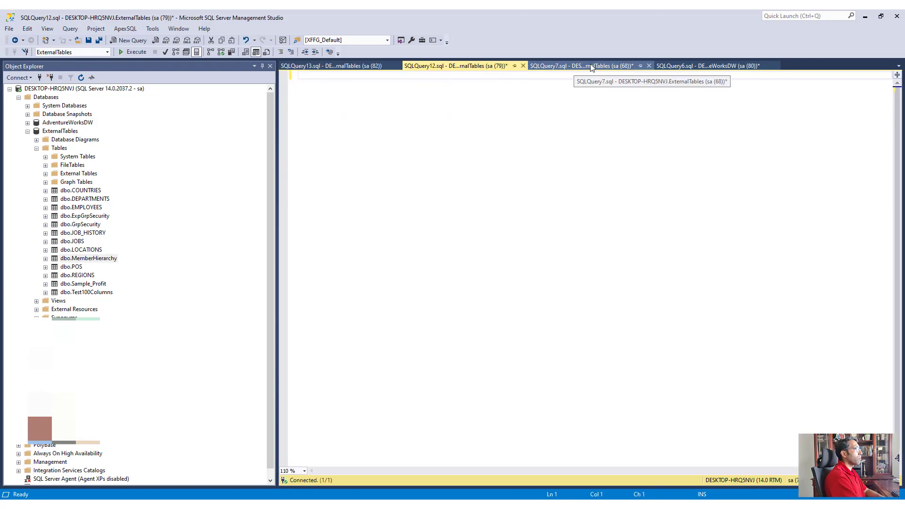
pyautogui.click(575, 67)
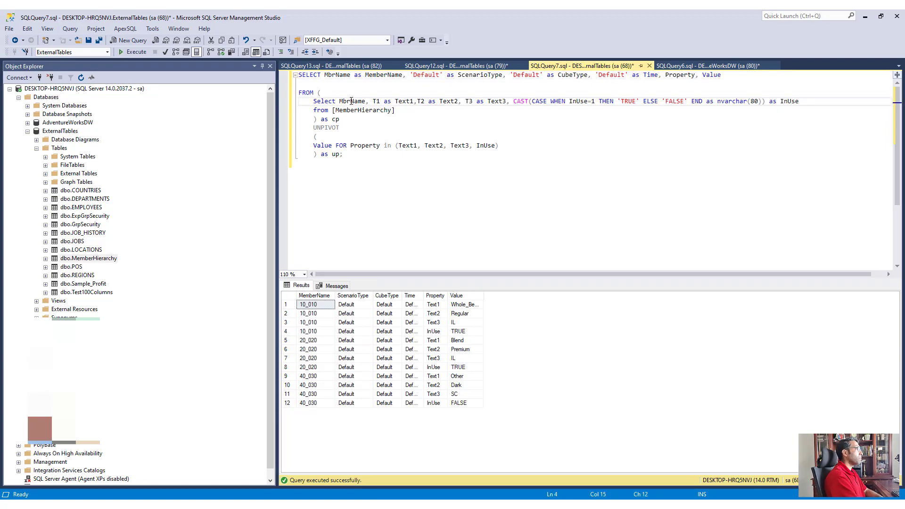
pyautogui.click(426, 82)
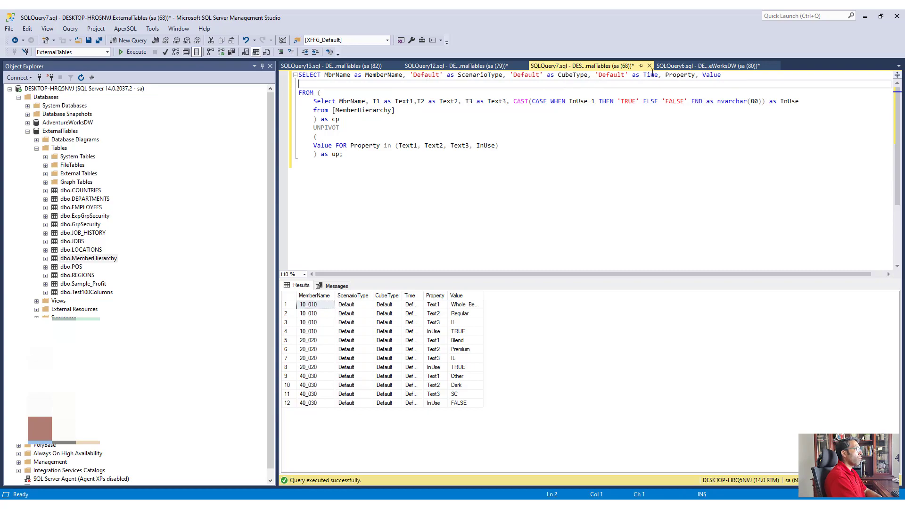
pyautogui.click(694, 75)
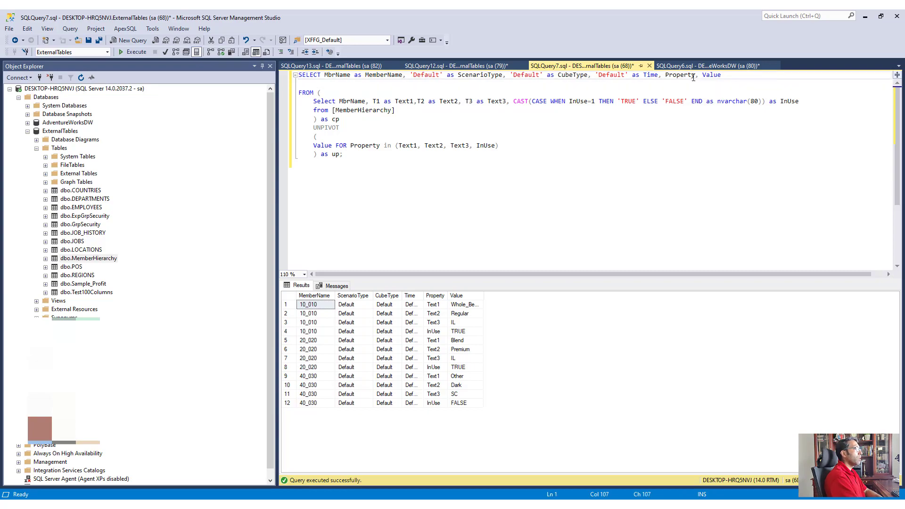
pyautogui.click(374, 102)
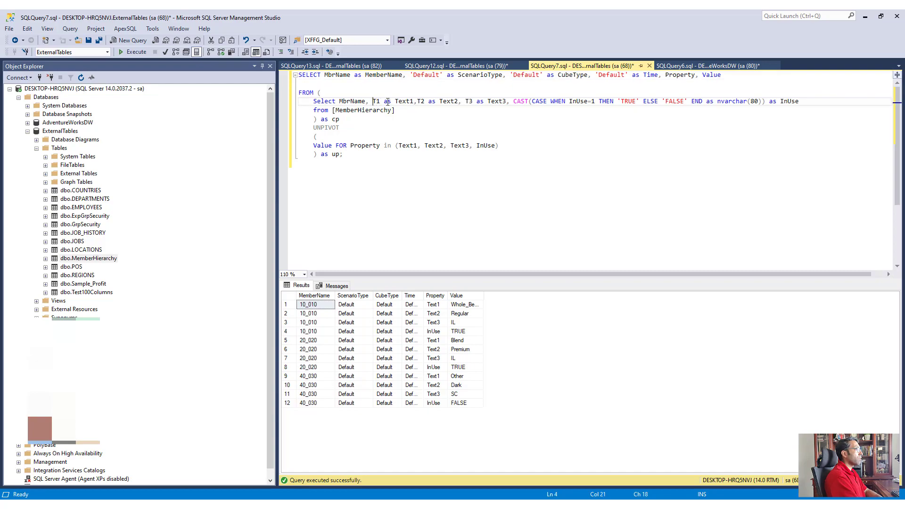
pyautogui.click(483, 127)
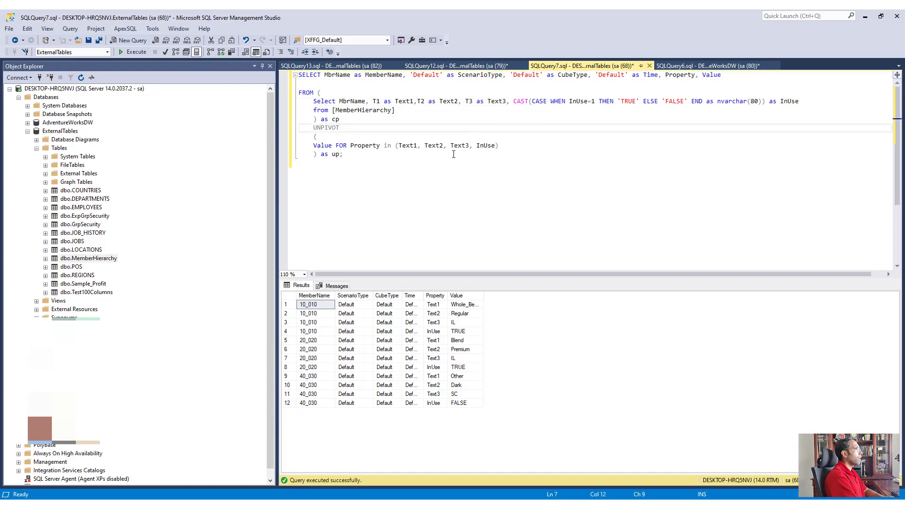
# Step: Copy the entire UNPIVOT query from SQLQuery7 and paste it into the ProductVaryingSQL profile's SQL box in OneStream Metadata Manager
pyautogui.hotkey('ctrl', 'a')
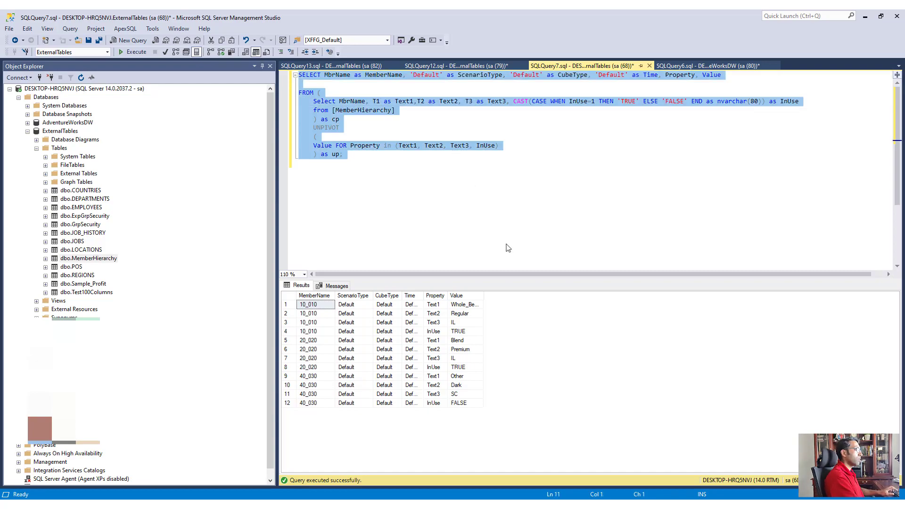
pyautogui.hotkey('alt', 'Tab')
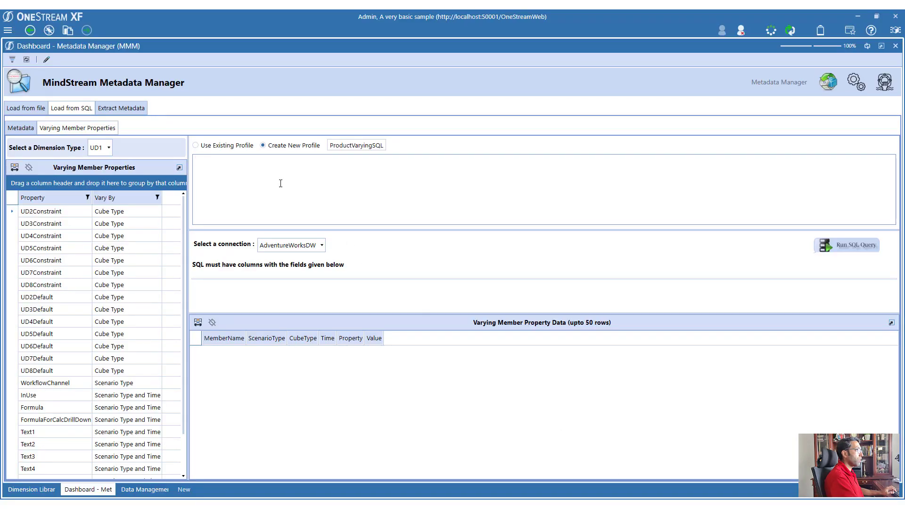
pyautogui.click(281, 184)
pyautogui.hotkey('ctrl', 'v')
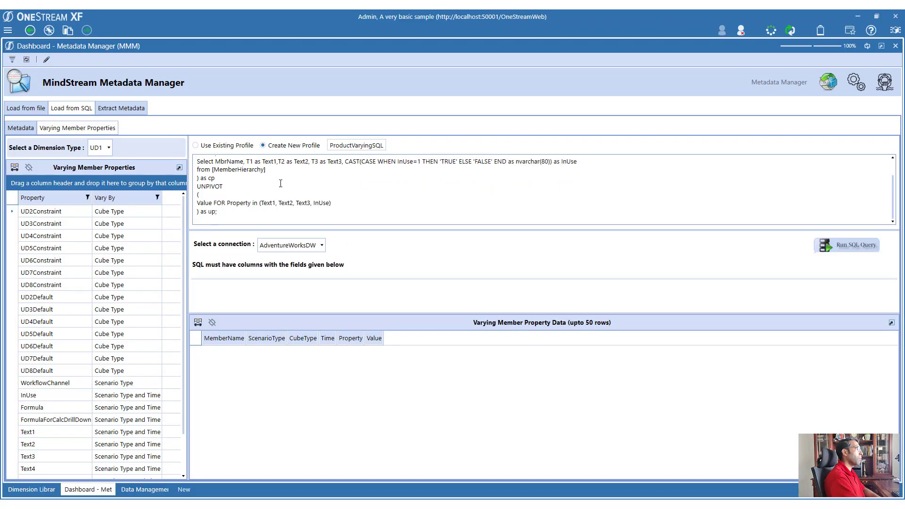
# Step: Try the SQL query on the AdventureWorksDW connection, and run it with the connection set to External Tables
pyautogui.click(833, 245)
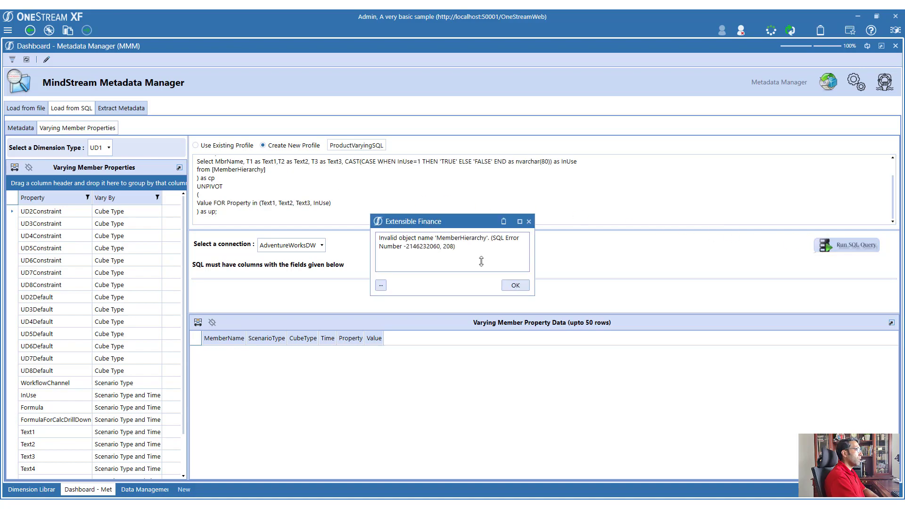
pyautogui.click(516, 285)
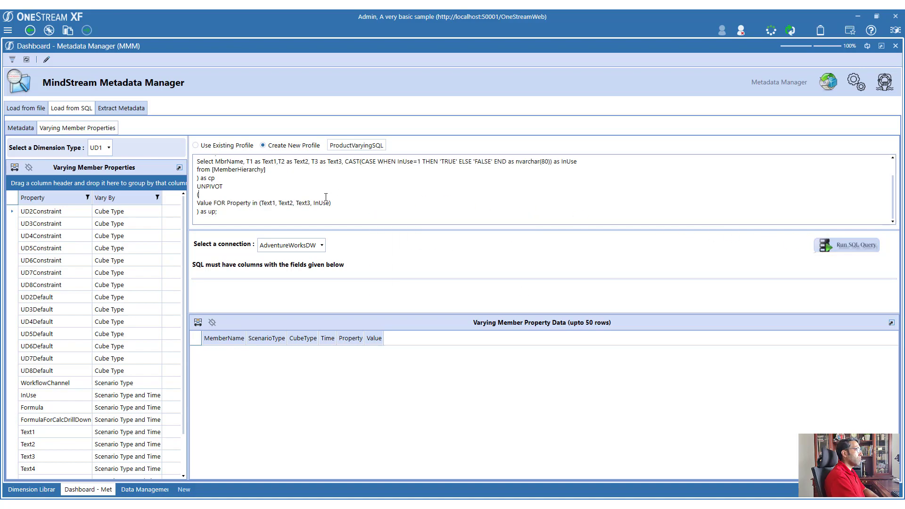
pyautogui.click(290, 246)
pyautogui.click(291, 271)
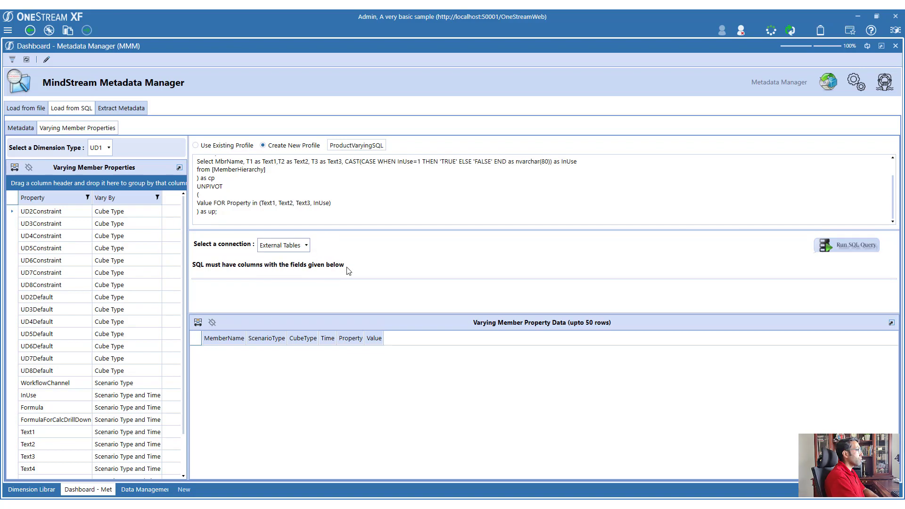
pyautogui.click(841, 247)
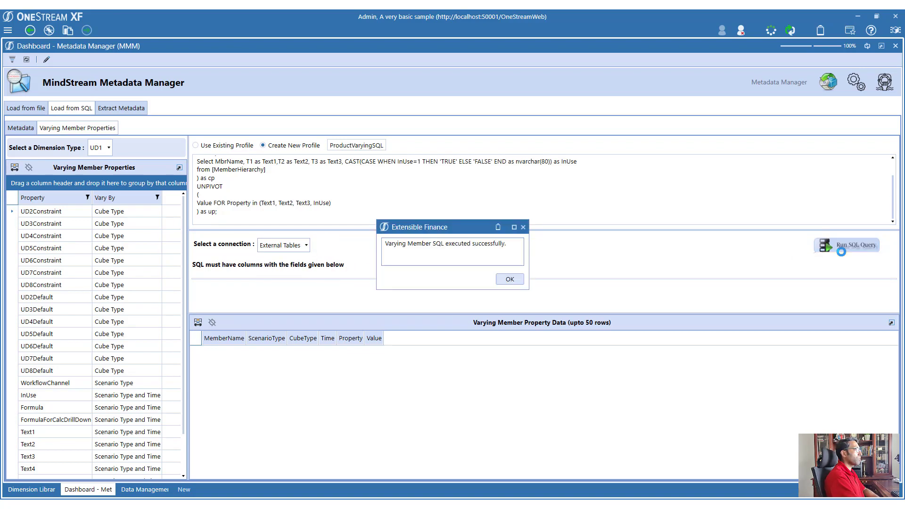
pyautogui.click(511, 280)
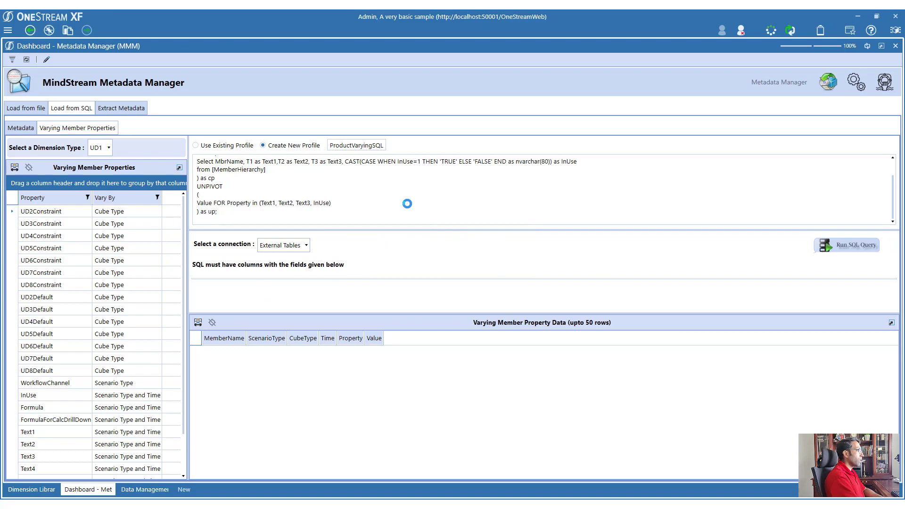
# Step: Examine the member, scenario type, cube type, time, property and value columns for 10_010 in the varying member property data
pyautogui.click(242, 354)
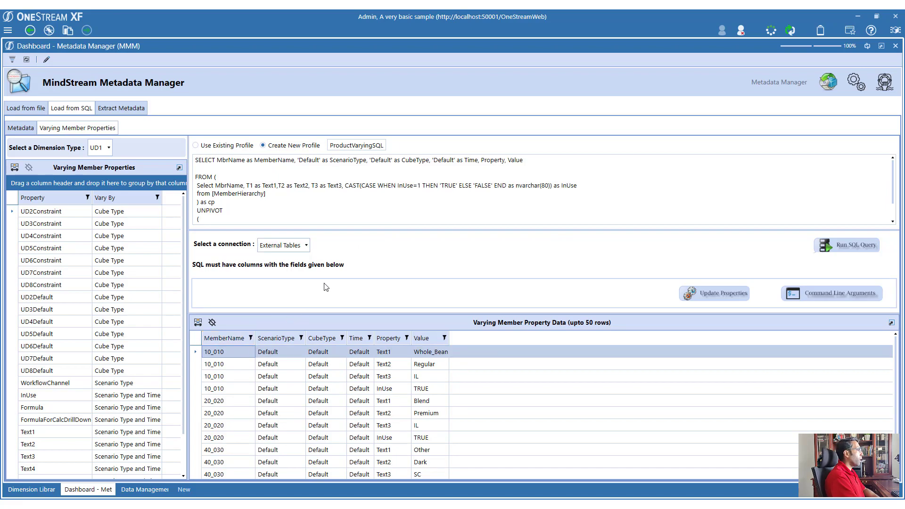
pyautogui.click(329, 368)
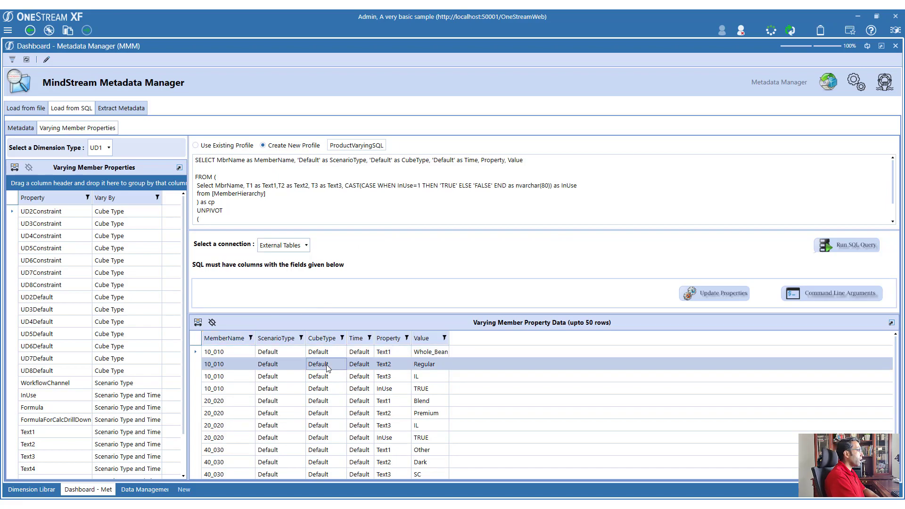
pyautogui.click(220, 353)
pyautogui.click(278, 353)
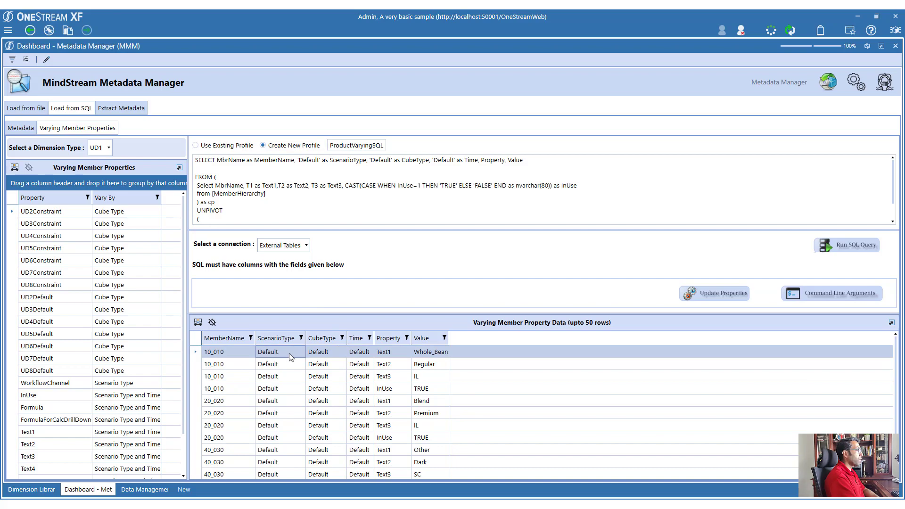
pyautogui.click(329, 355)
pyautogui.click(364, 354)
pyautogui.click(389, 358)
pyautogui.click(424, 354)
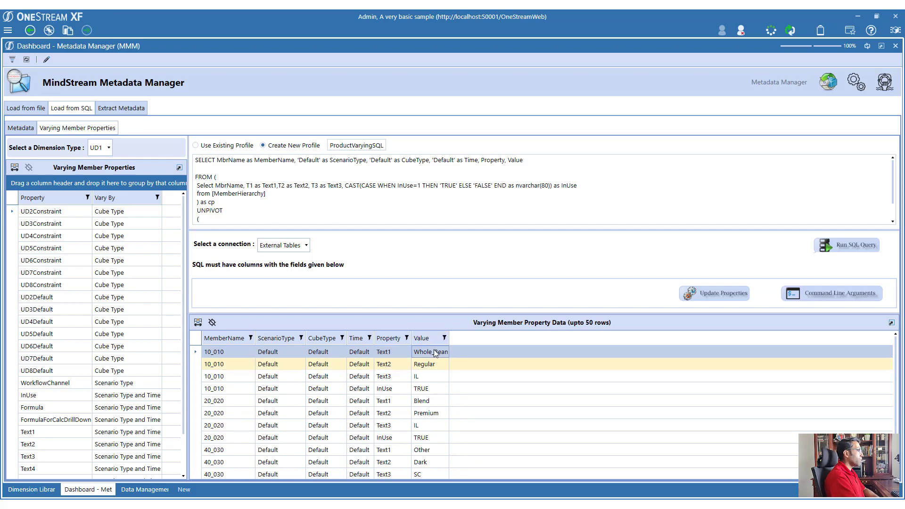
pyautogui.click(390, 364)
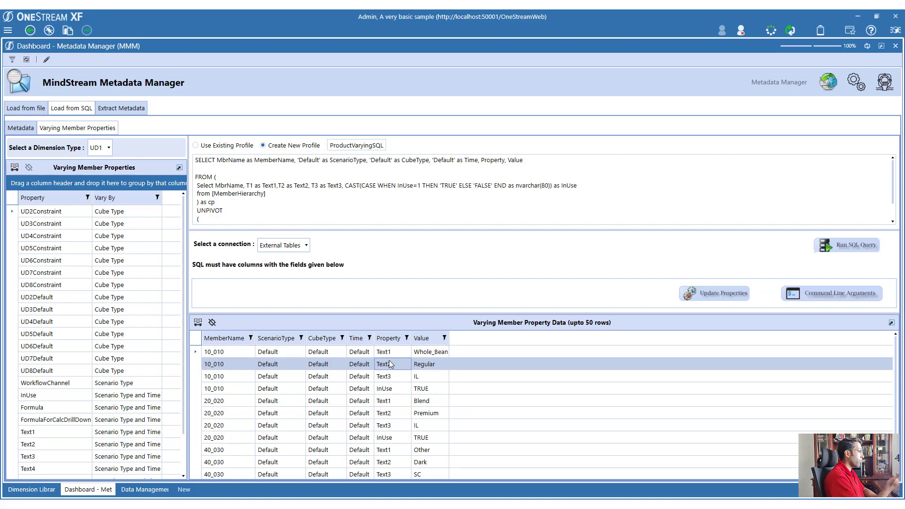
pyautogui.click(391, 377)
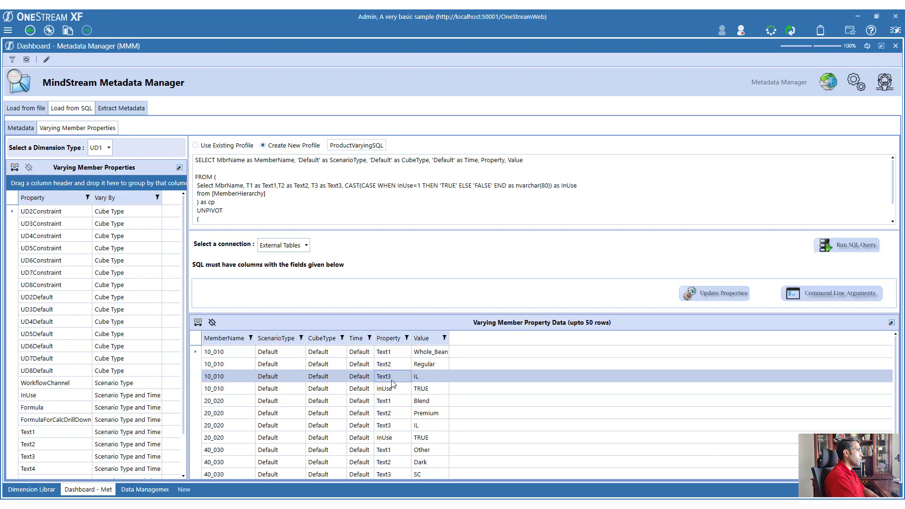
# Step: Open the UD1 Products dimension in the Dimension Library and inspect the varying In Use and Text properties of member 10_010
pyautogui.click(52, 493)
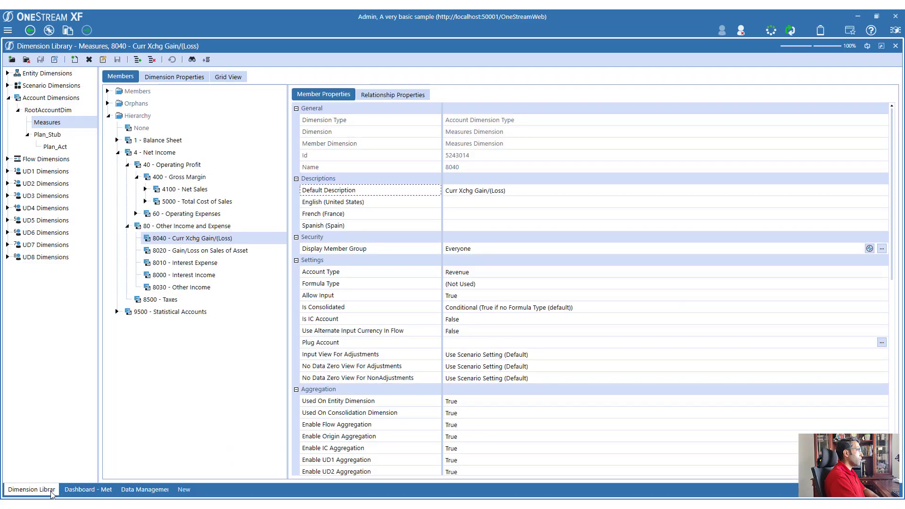
pyautogui.click(7, 172)
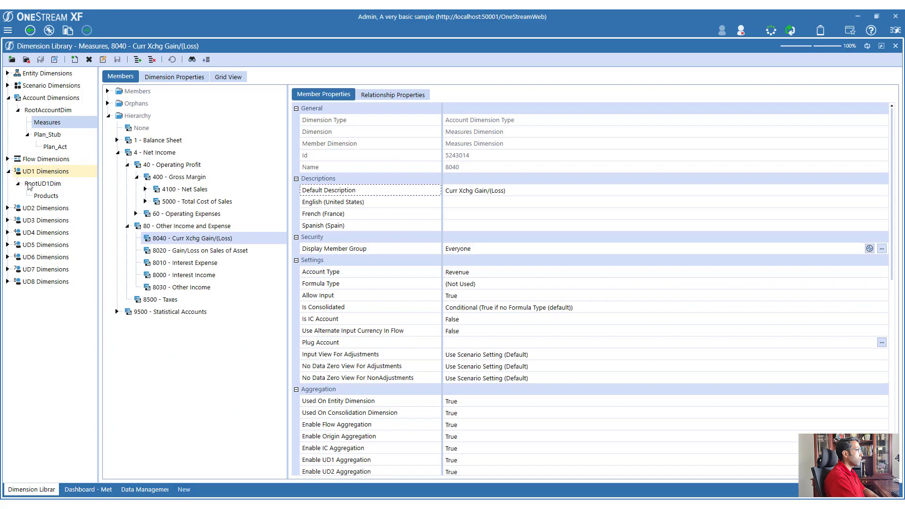
pyautogui.click(46, 195)
pyautogui.click(159, 178)
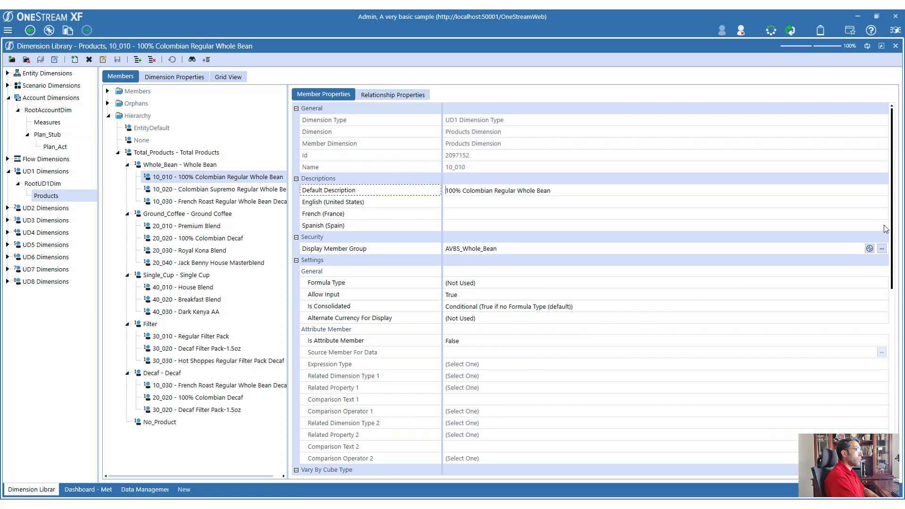
pyautogui.scroll(-10, 893, 218)
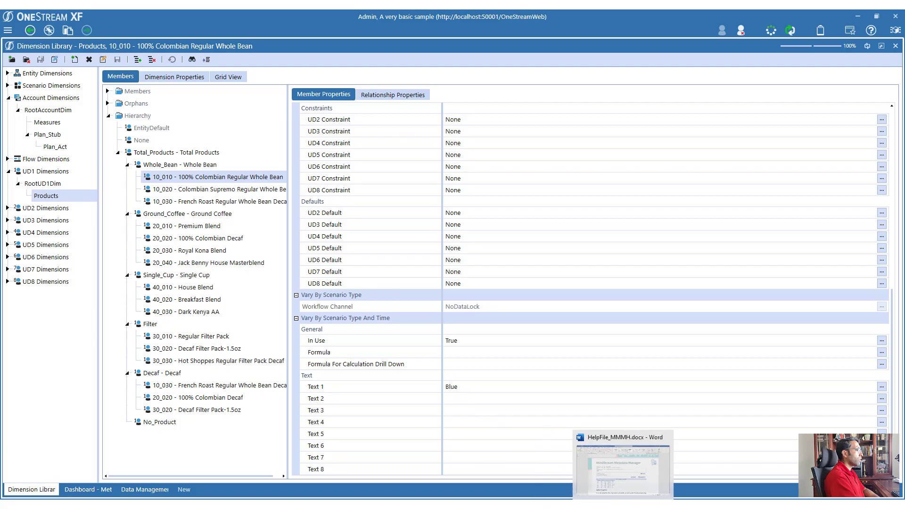
# Step: Compare the Text1 value of 10_010 in the SQL Server Management Studio results with the member's properties in OneStream
pyautogui.click(581, 496)
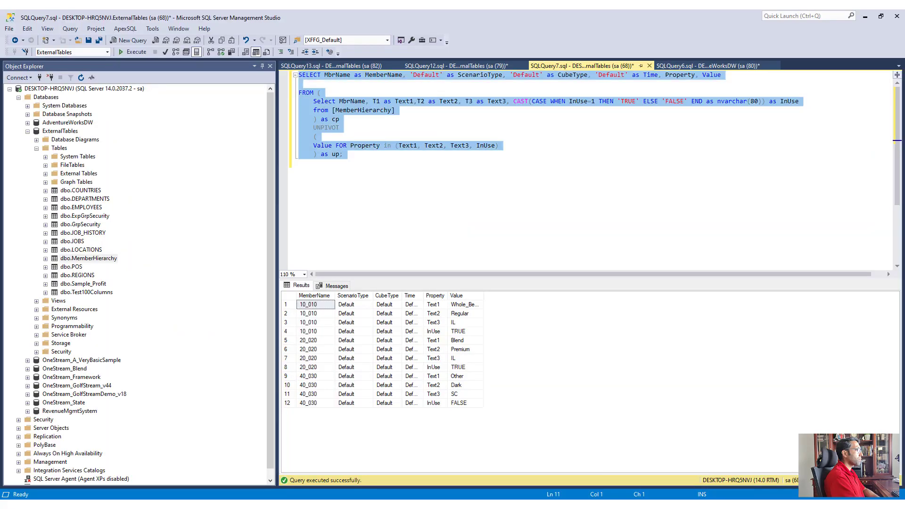
pyautogui.click(465, 305)
pyautogui.hotkey('alt', 'Tab')
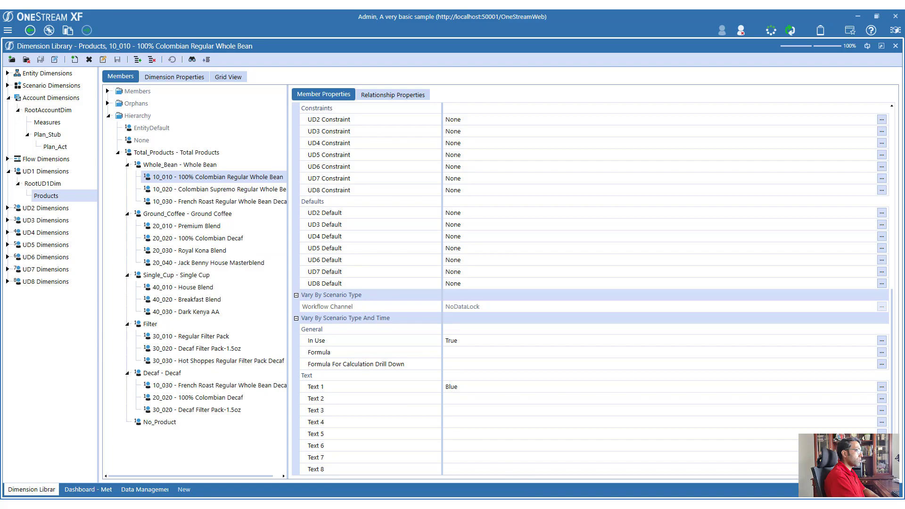
pyautogui.hotkey('alt', 'Tab')
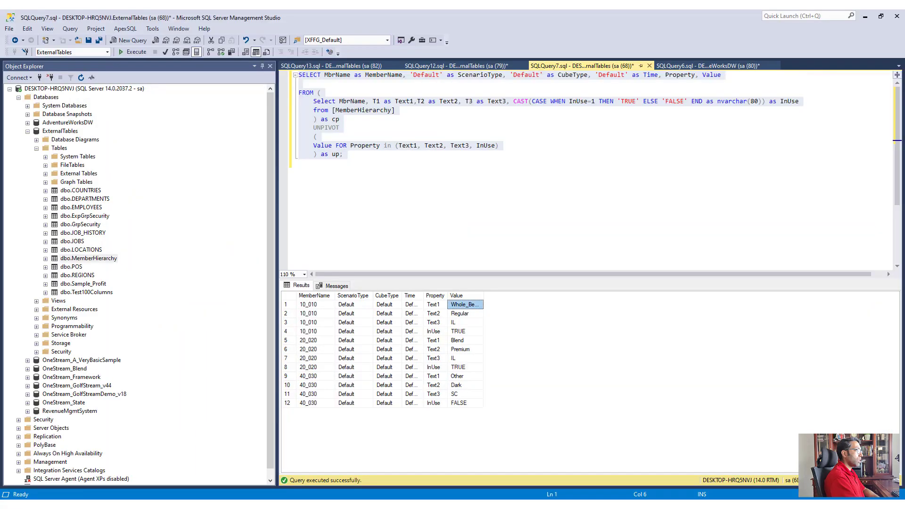
pyautogui.hotkey('alt', 'Tab')
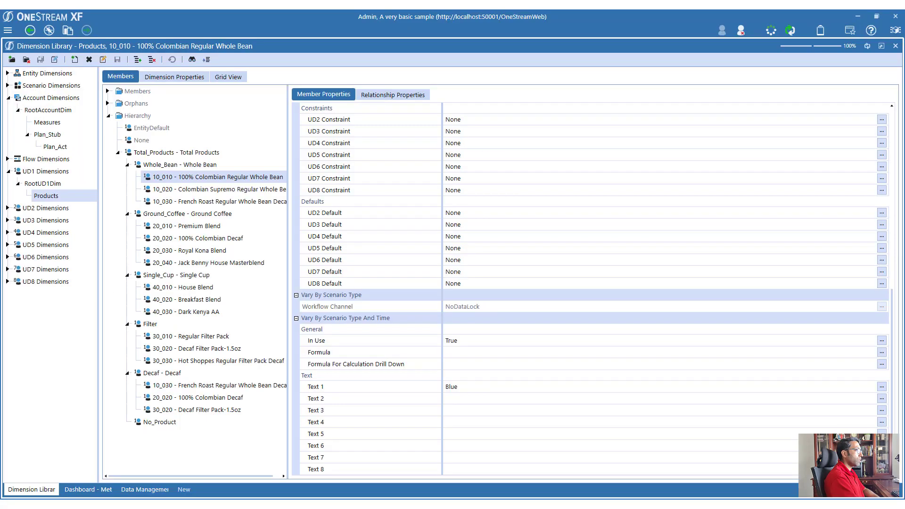
# Step: Inspect the varying In Use and Text properties of members 20_010 and 40_030 in the Products dimension
pyautogui.click(236, 226)
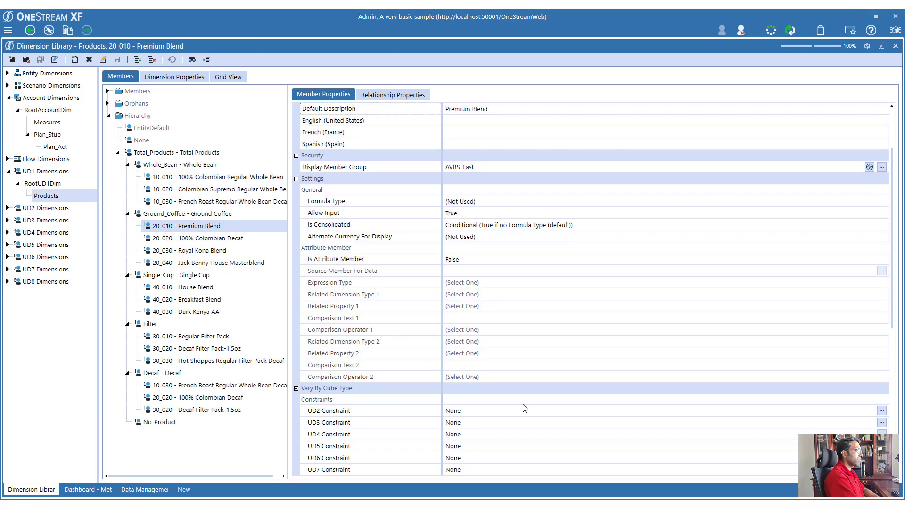
pyautogui.moveTo(892, 292); pyautogui.dragTo(901, 436)
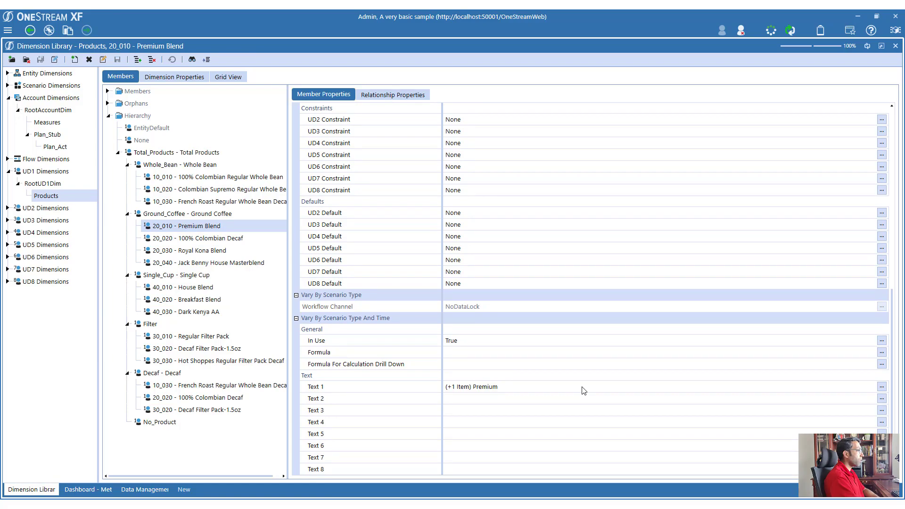
pyautogui.click(179, 311)
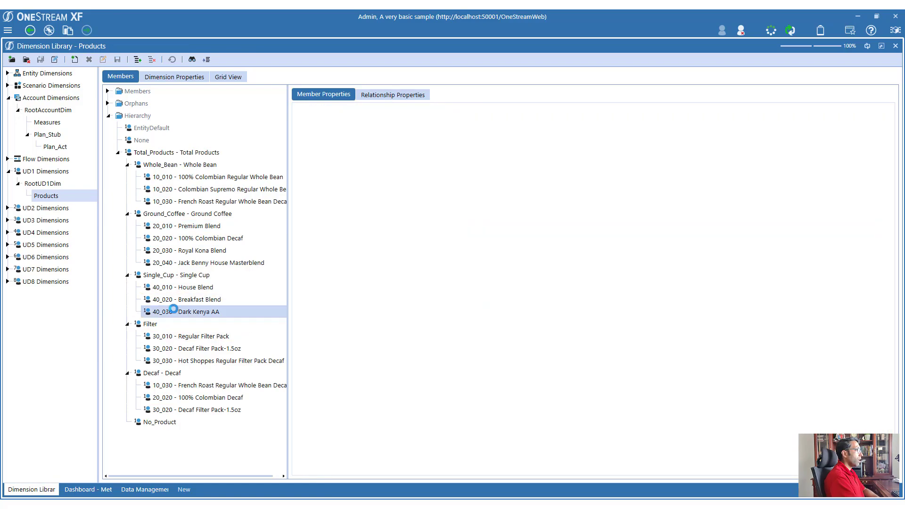
pyautogui.moveTo(893, 265); pyautogui.dragTo(893, 406)
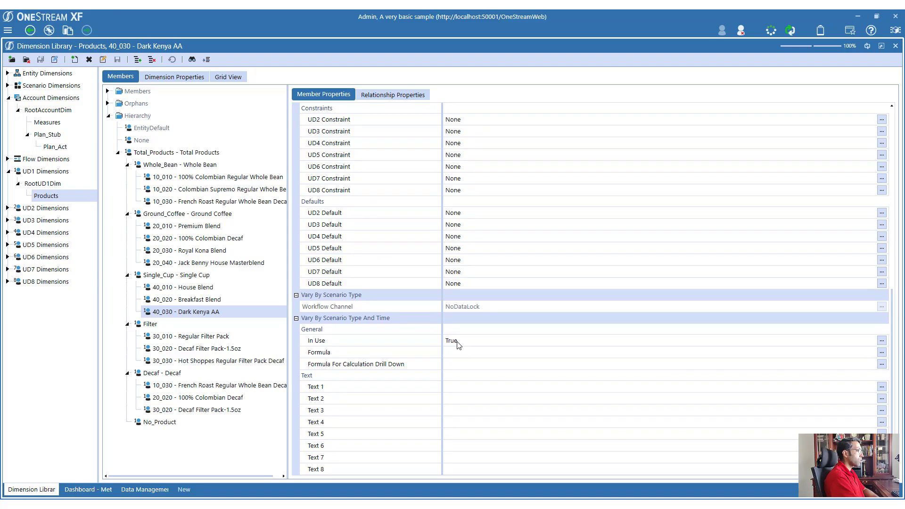
# Step: Check the InUse value of 40_030 in the SQL Server Management Studio results and return to OneStream's Metadata Manager dashboard
pyautogui.hotkey('alt', 'Tab')
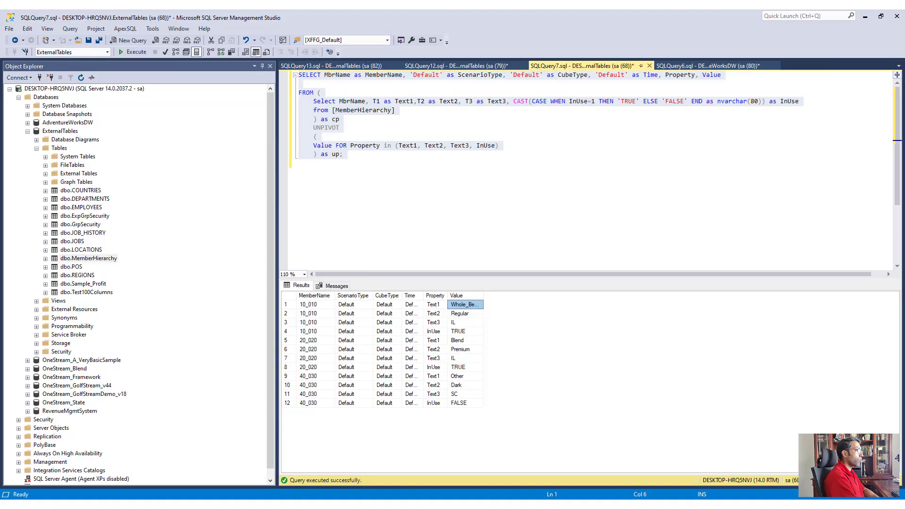
pyautogui.click(467, 404)
pyautogui.hotkey('alt', 'Tab')
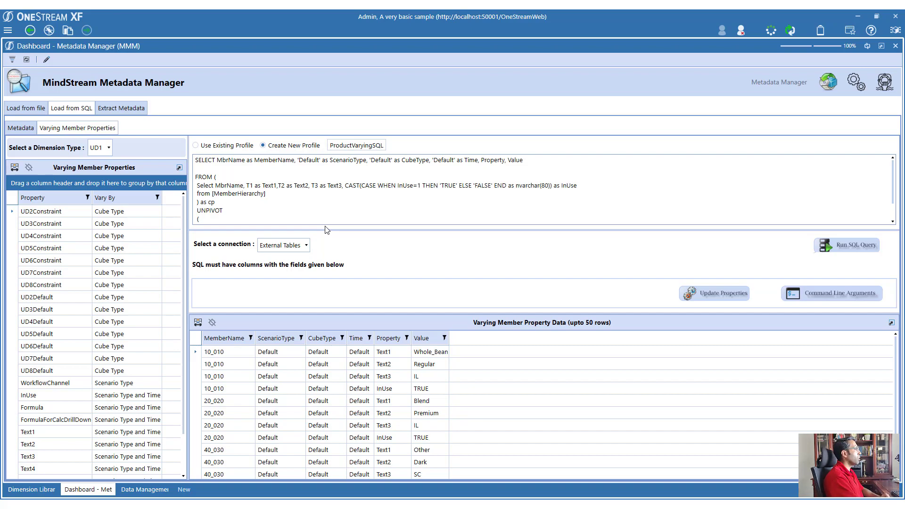
# Step: Update the varying member properties of the UD1 dimension from the ProductVaryingSQL query results
pyautogui.click(714, 293)
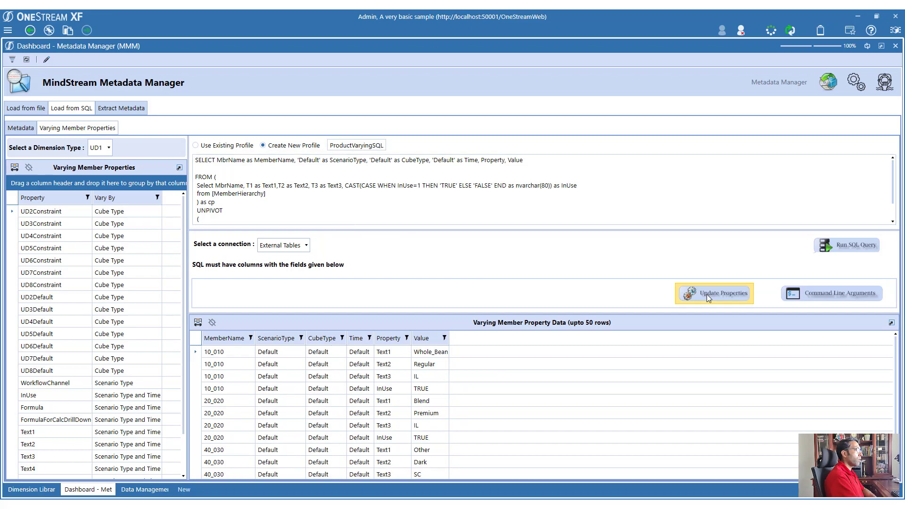
pyautogui.click(510, 280)
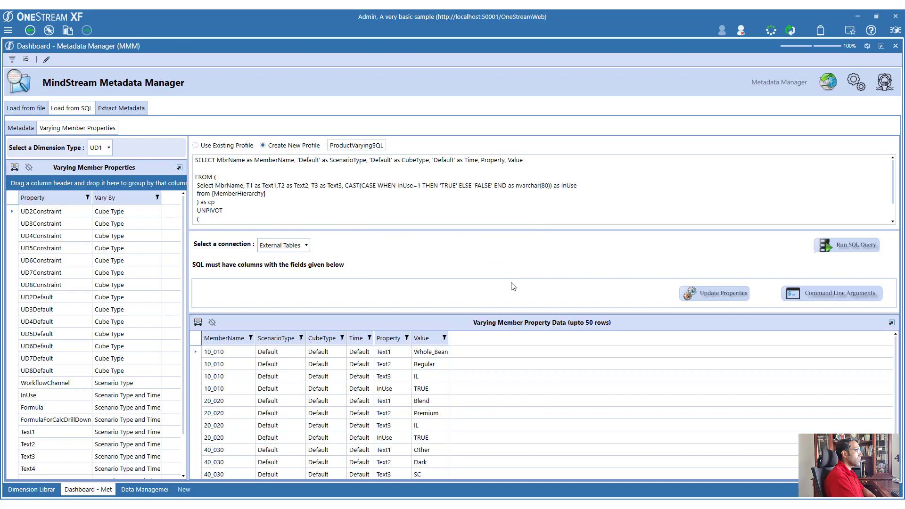
# Step: Return to the Products dimension in the Dimension Library and check the In Use and Text 1–3 properties of member 10_010
pyautogui.click(40, 489)
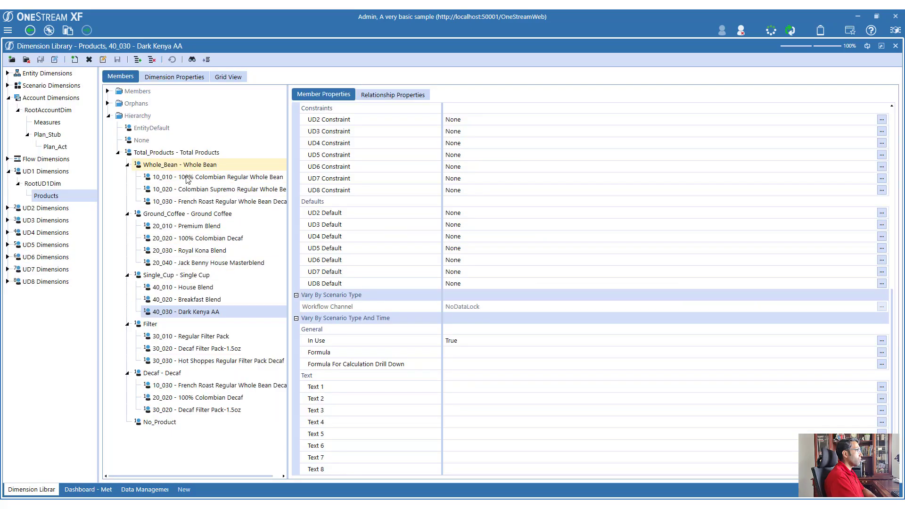
pyautogui.click(217, 176)
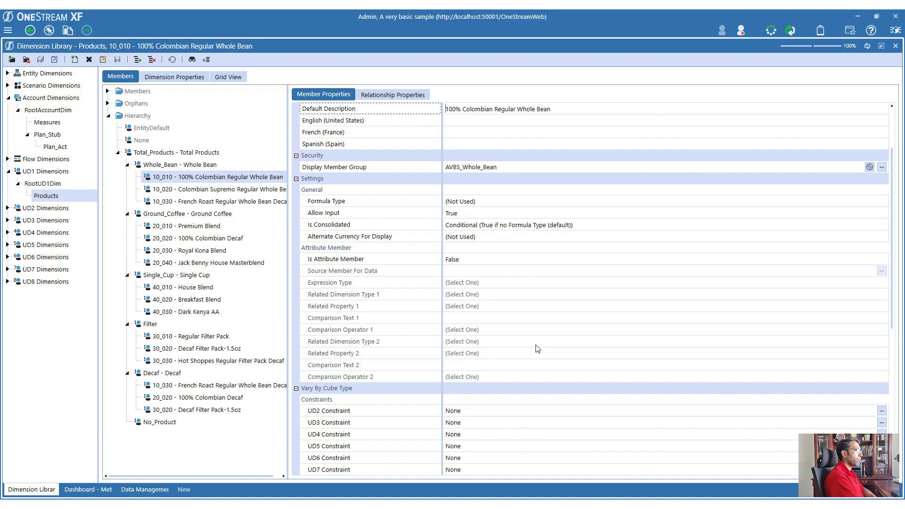
pyautogui.moveTo(892, 236); pyautogui.dragTo(893, 380)
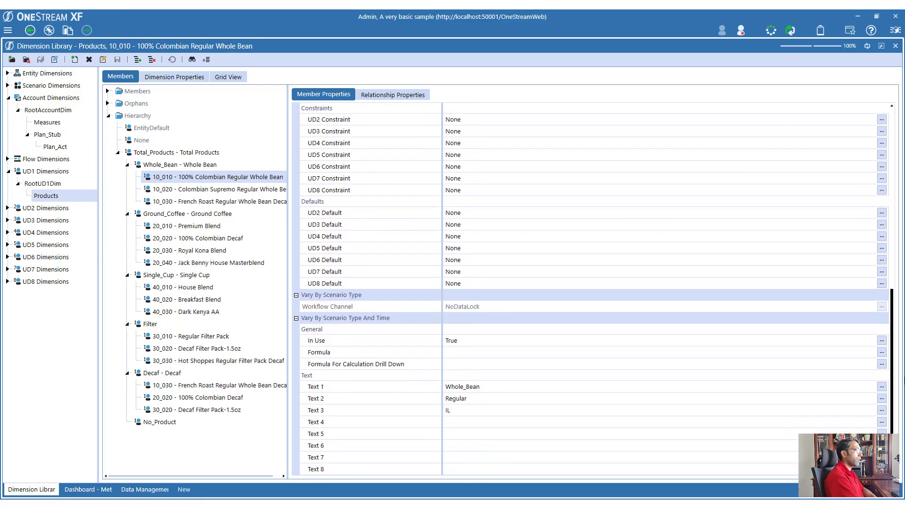
pyautogui.click(465, 387)
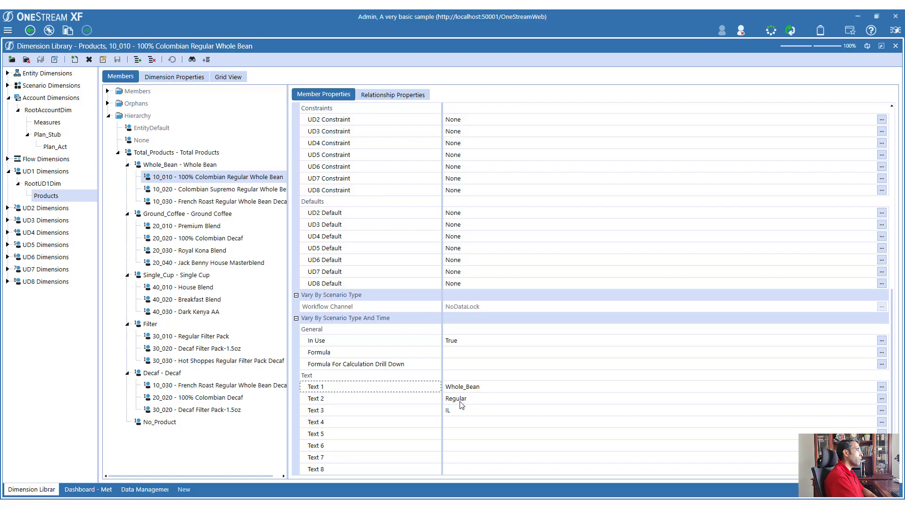
# Step: Inspect the varying properties of member 20_010 and check the member list in the SQL Server Management Studio results, returning to OneStream
pyautogui.click(195, 227)
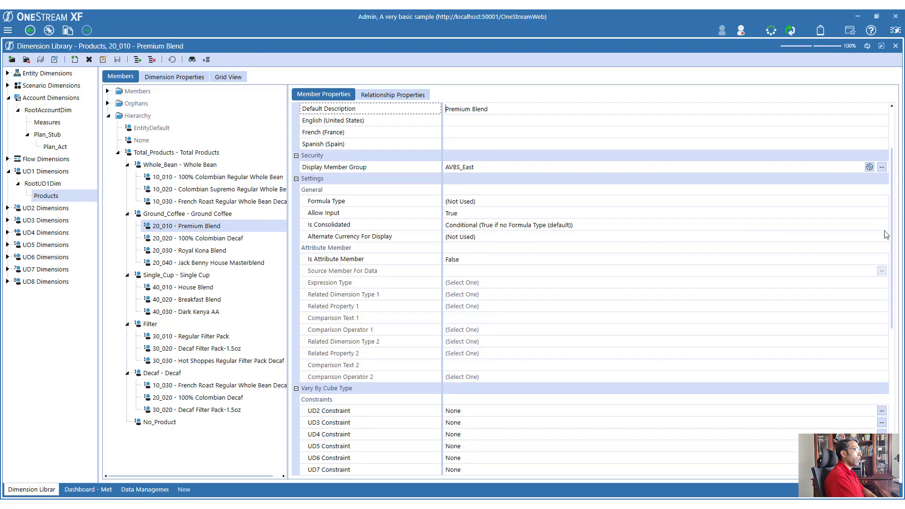
pyautogui.moveTo(892, 236); pyautogui.dragTo(895, 401)
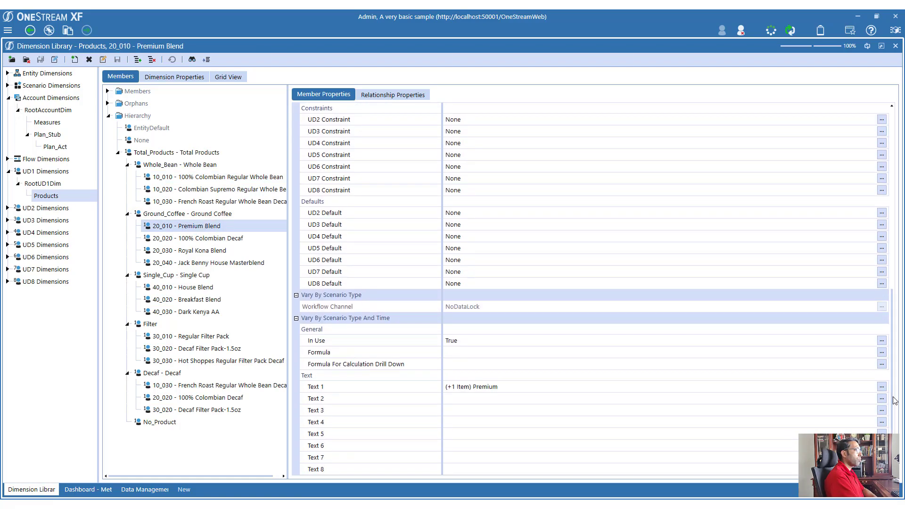
pyautogui.hotkey('alt', 'Tab')
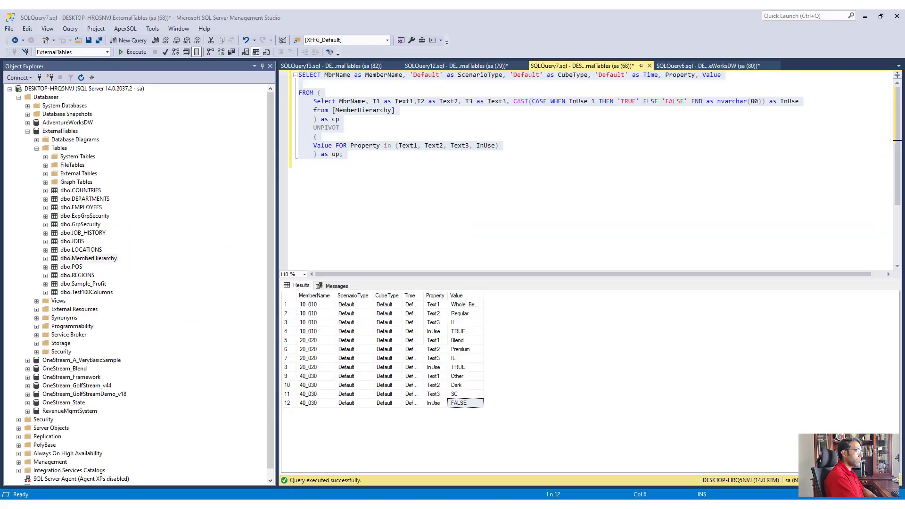
pyautogui.hotkey('alt', 'Tab')
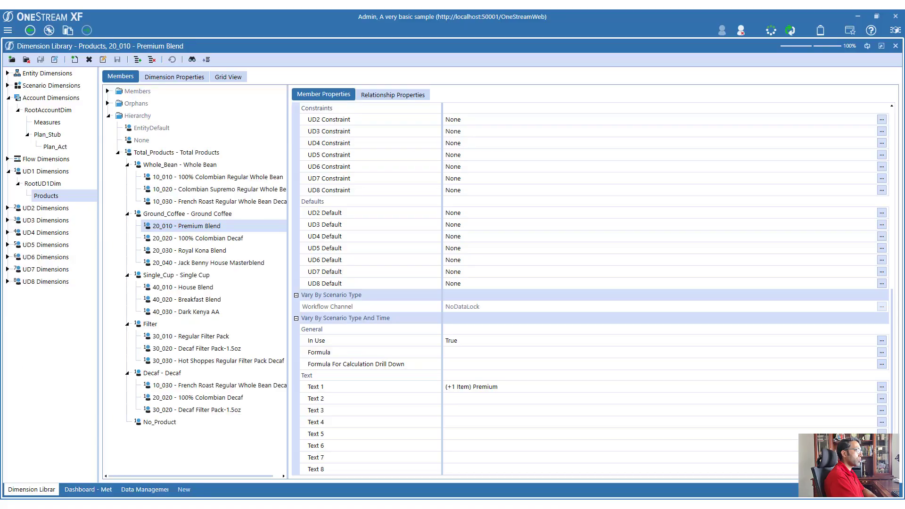
# Step: Check the In Use and Text 1–3 properties of members 20_020 and 40_030 in the Products dimension
pyautogui.click(188, 237)
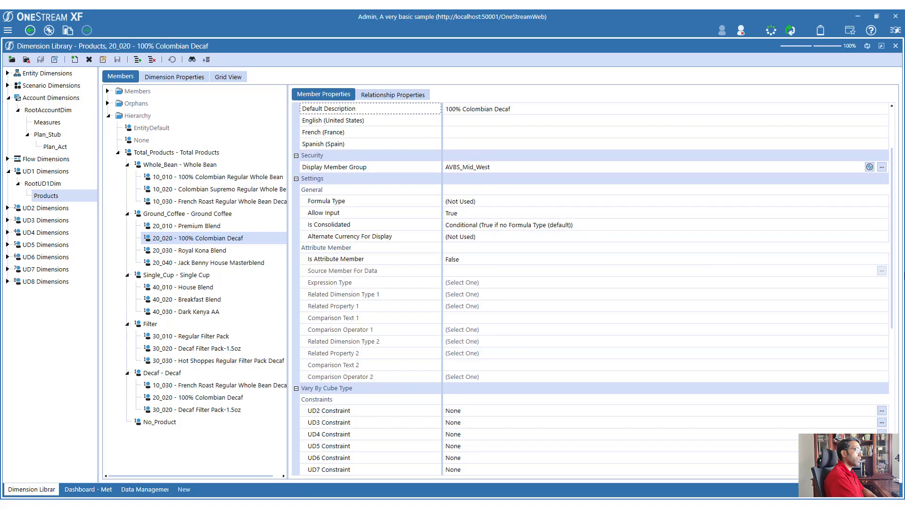
pyautogui.moveTo(897, 264); pyautogui.dragTo(903, 422)
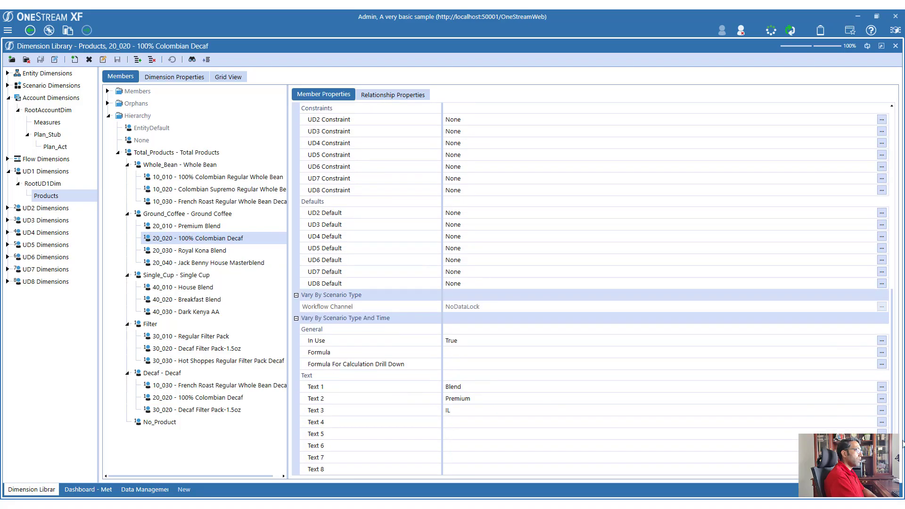
pyautogui.click(189, 312)
pyautogui.moveTo(894, 291); pyautogui.dragTo(894, 431)
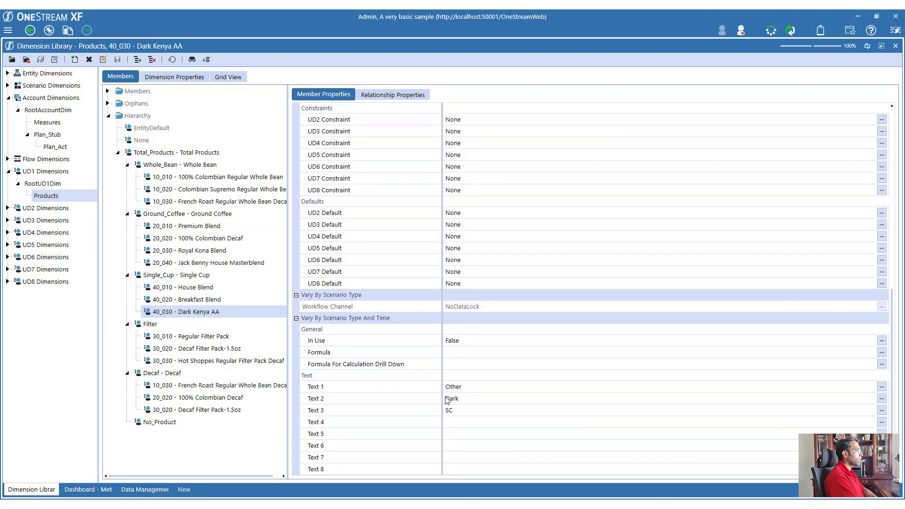